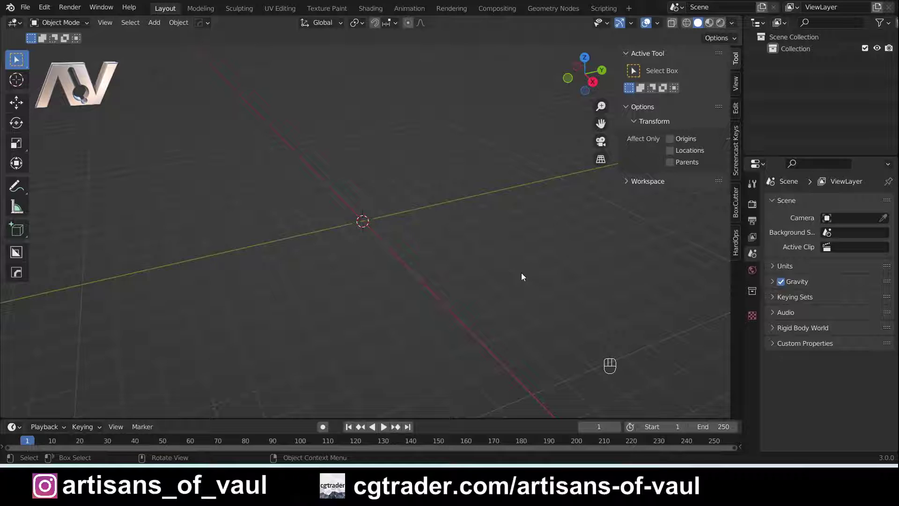
Add a text object at the world origin.
key("shift+a")
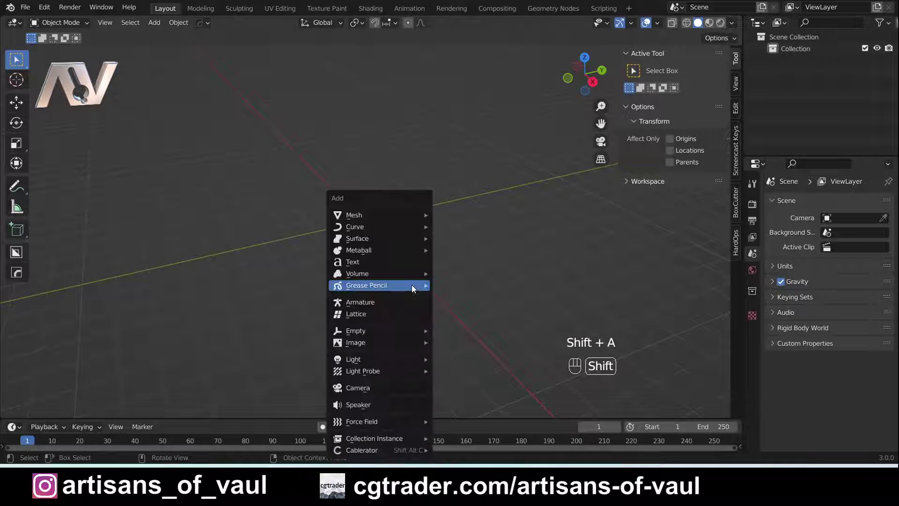
mouse_move(412, 285)
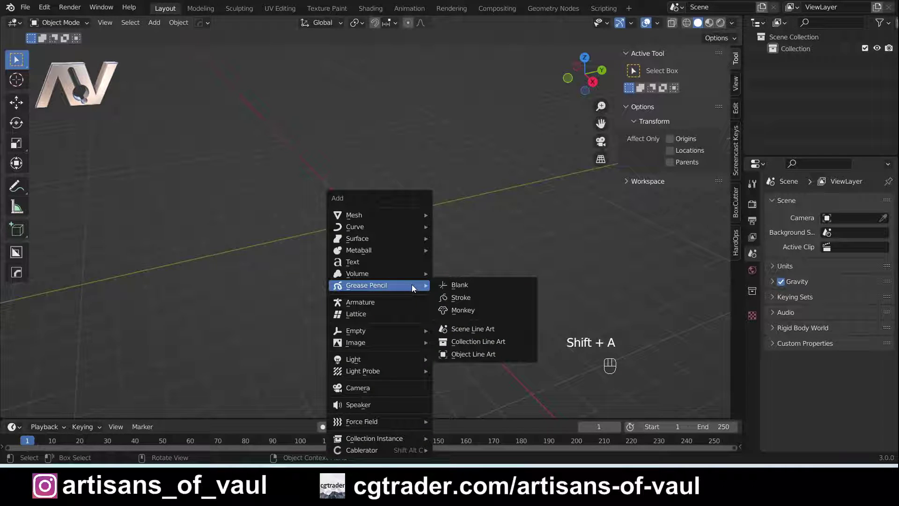
left_click(400, 261)
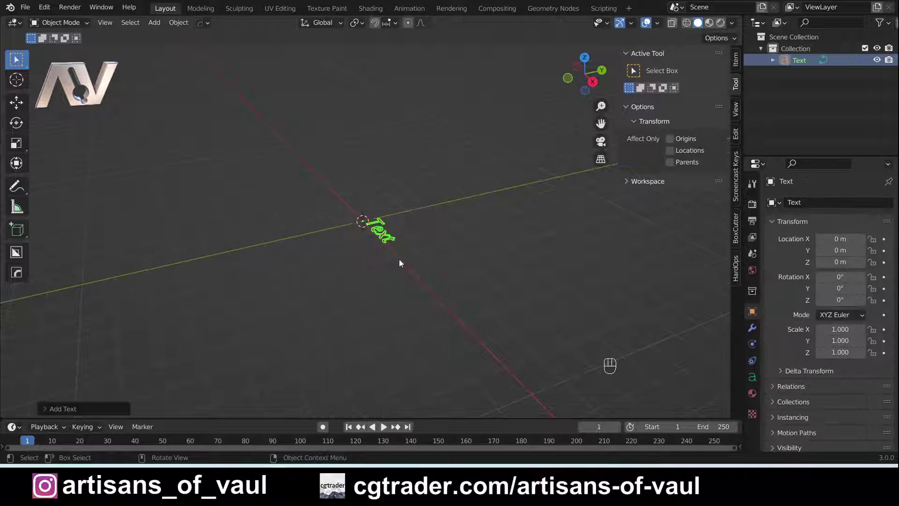
middle_click_drag(399, 260, 382, 293)
scroll(409, 330, "up", 2)
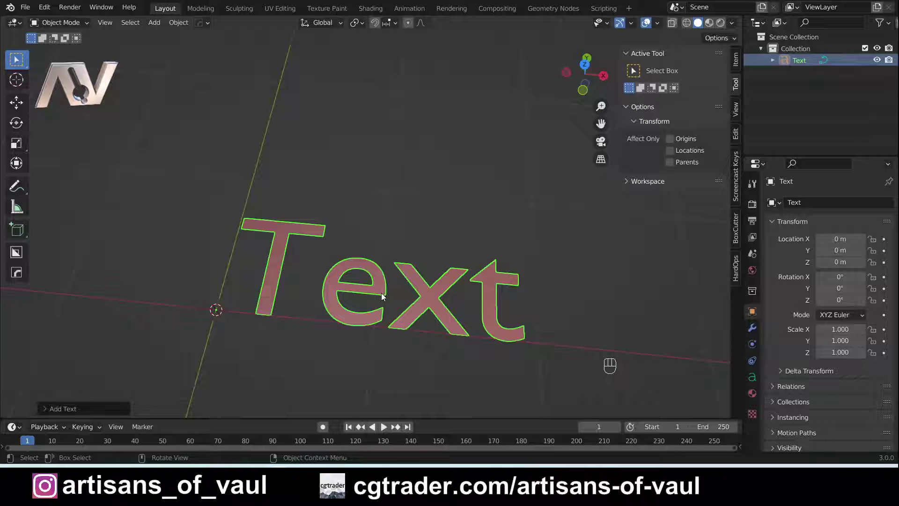
Replace the last two letters of the text object's word with "kajsnksajn" and leave text editing.
key("Tab")
left_click(369, 298)
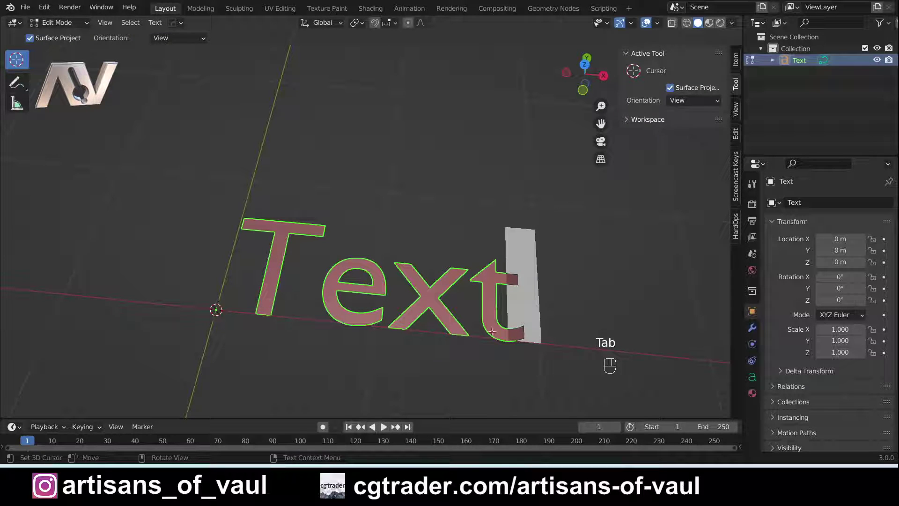
key("BackSpace")
key("BackSpace")
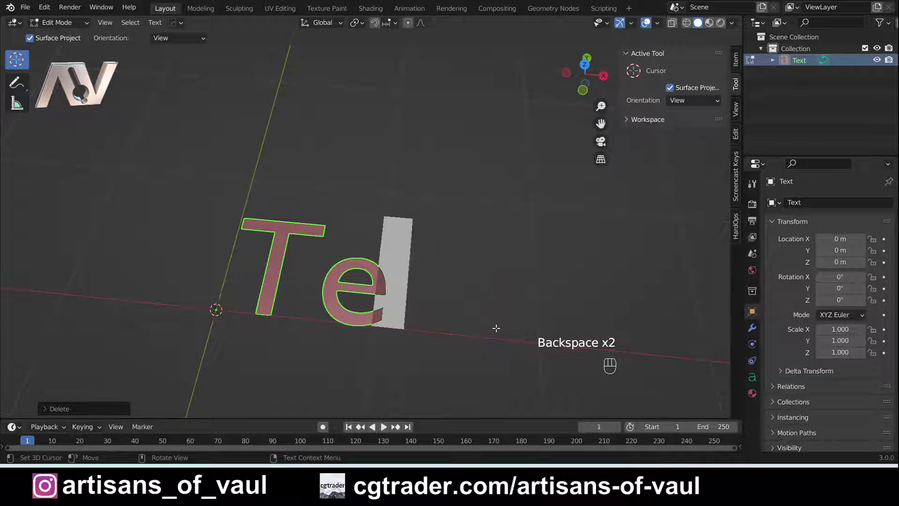
type("kajsnksajn")
scroll(496, 325, "down", 4)
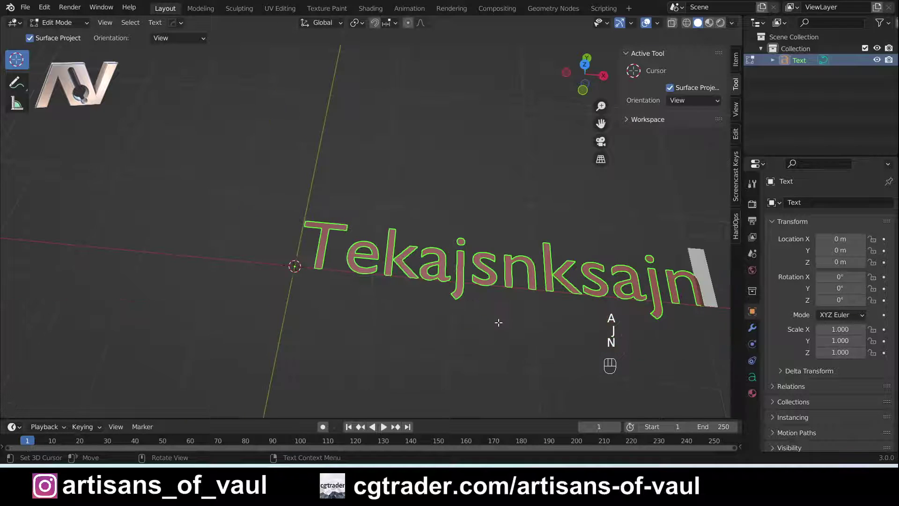
middle_click_drag(486, 302, 420, 261, "shift")
key("Tab")
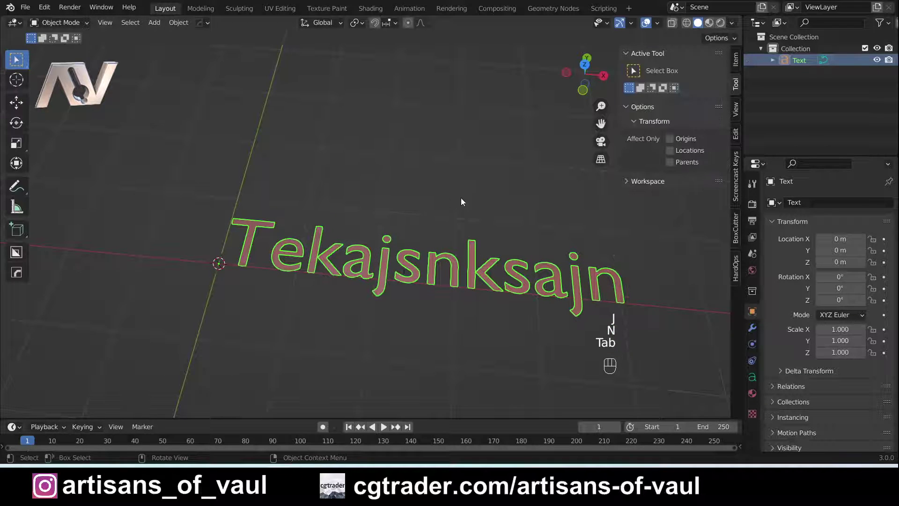
middle_click_drag(461, 198, 412, 302, "shift")
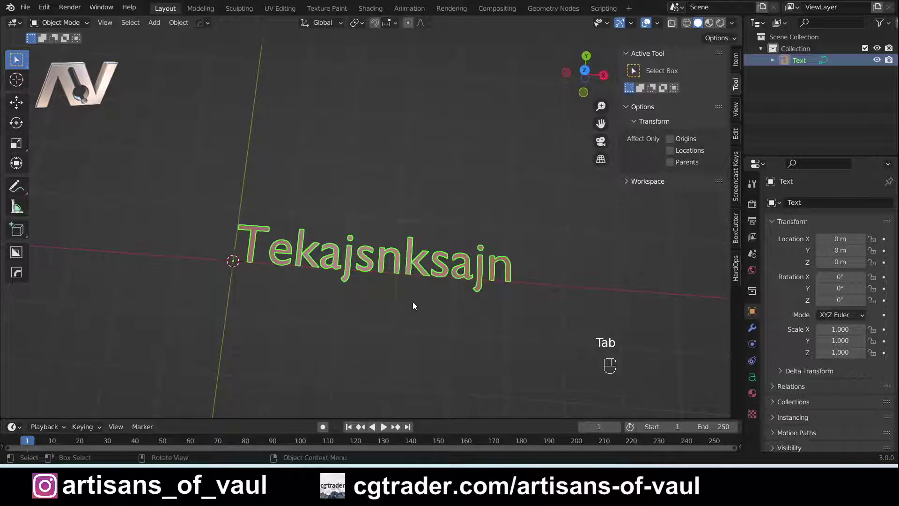
scroll(413, 306, "up", 2)
Undo the letter edits to restore the default word "Text" and return to Object Mode.
key("Tab")
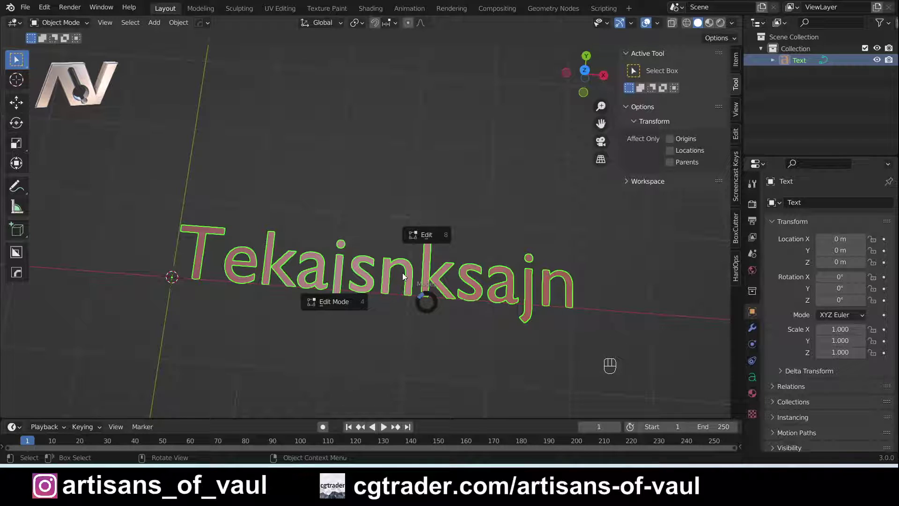
left_click(405, 303)
key("ctrl+z")
key("ctrl+z")
key("ctrl+z")
key("ctrl+z")
key("ctrl+z")
key("ctrl+z")
key("ctrl+z")
key("ctrl+z")
key("ctrl+z")
key("ctrl+z")
key("ctrl+z")
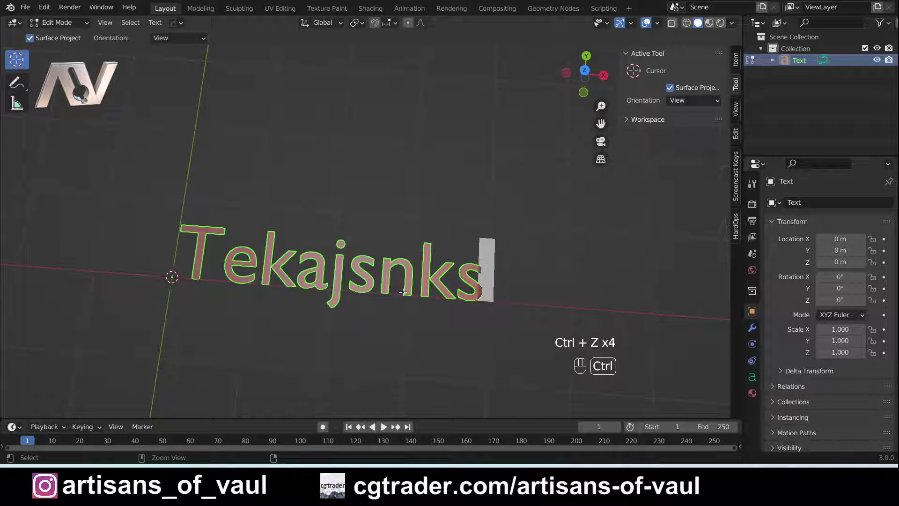
key("ctrl+z")
key("ctrl+z")
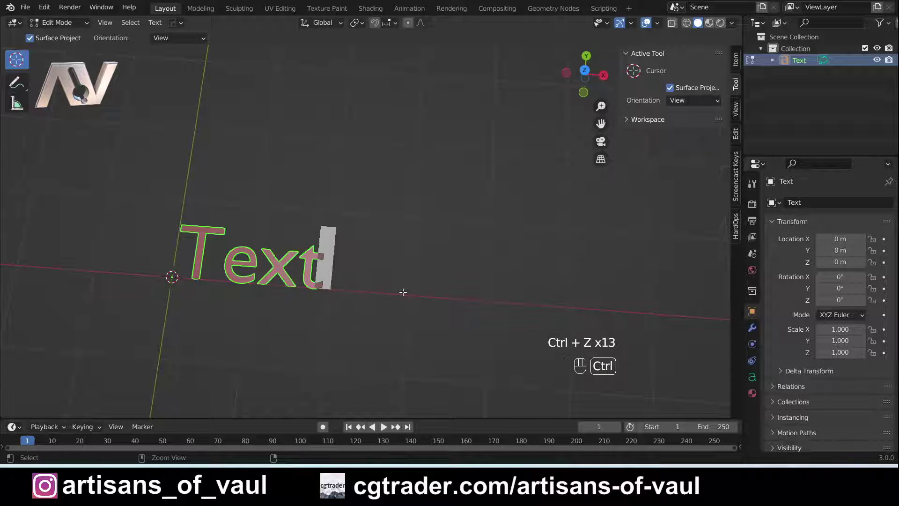
key("ctrl+z")
middle_click_drag(364, 287, 425, 299)
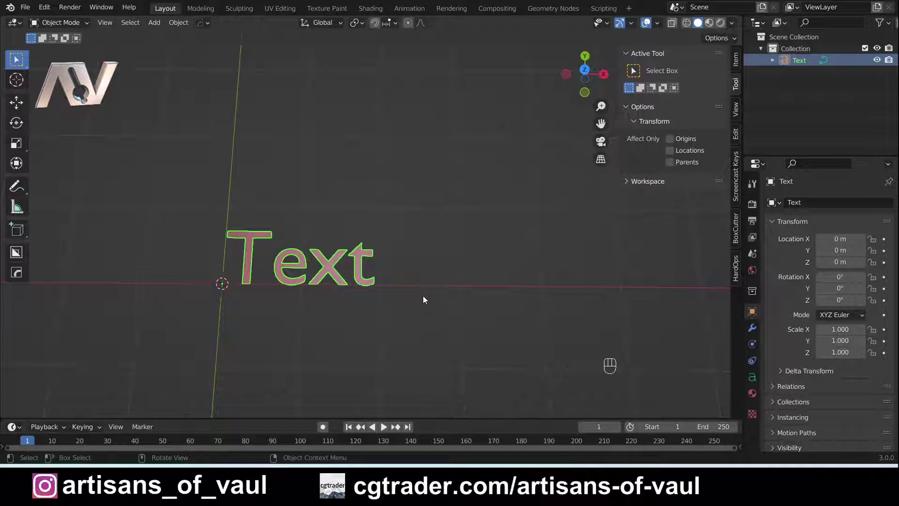
key("ctrl+z")
key("ctrl+shift+z")
Duplicate the text object and place the copy about 2.75 m along the X axis.
middle_click_drag(326, 282, 357, 321, "shift")
key("shift+d")
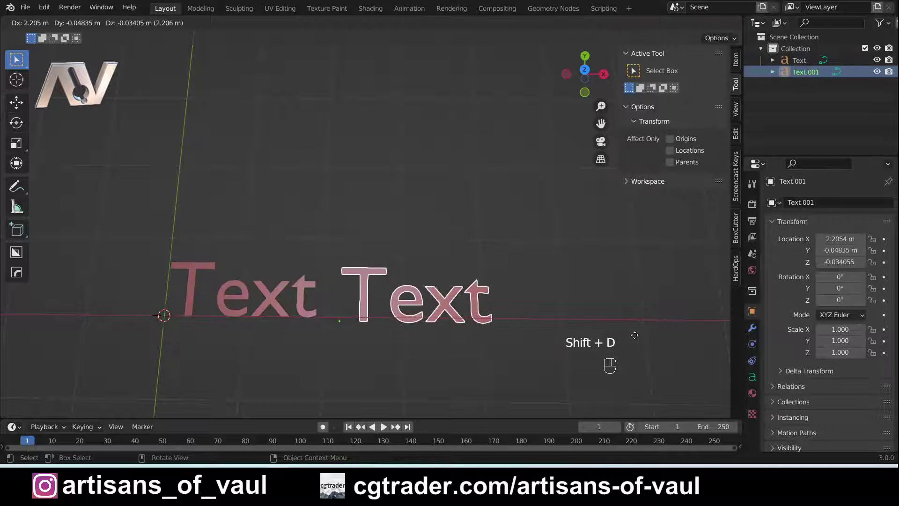
key("x")
left_click(623, 329)
middle_click_drag(467, 350, 409, 339, "shift")
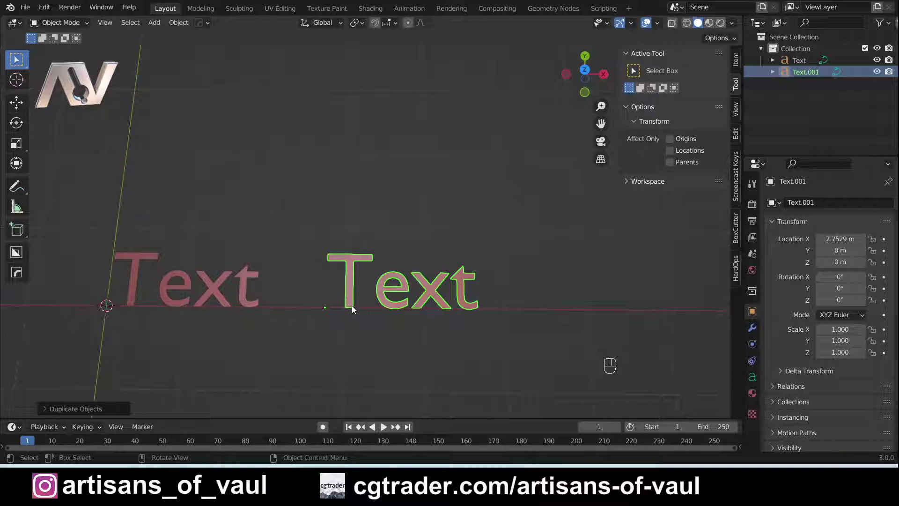
Load Stonehenge Regular from the Blender Fonts folder as the duplicated text's regular font.
left_click(752, 379)
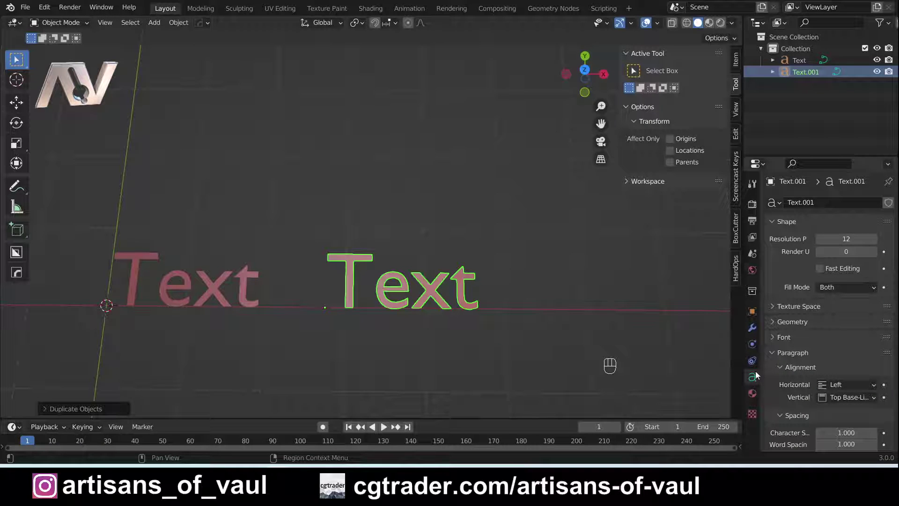
left_click(778, 338)
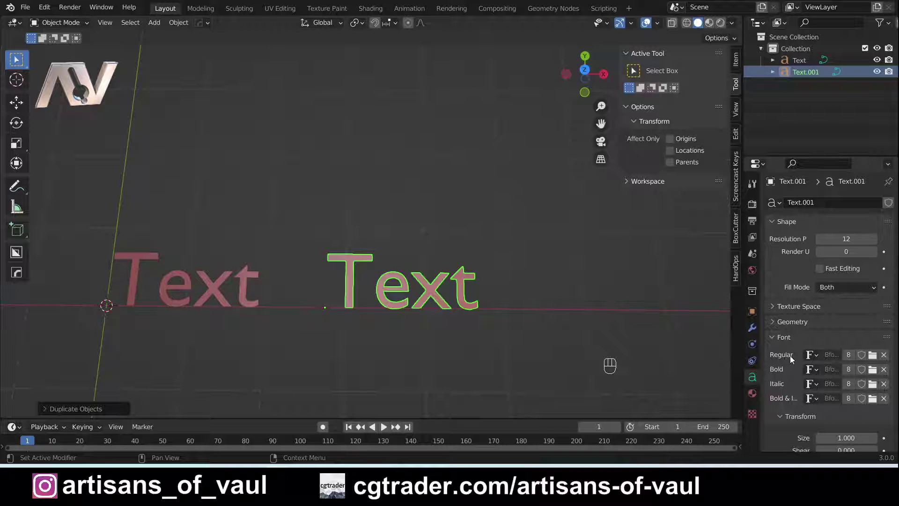
left_click(811, 354)
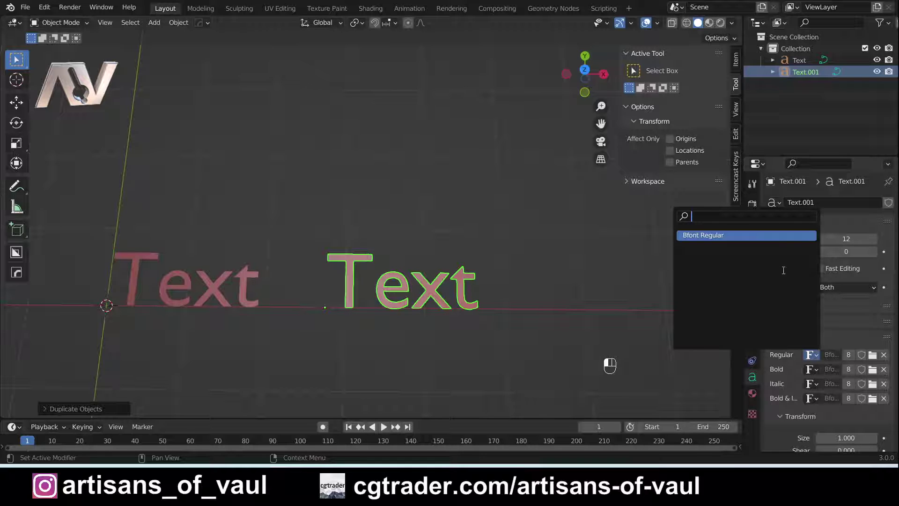
left_click(873, 354)
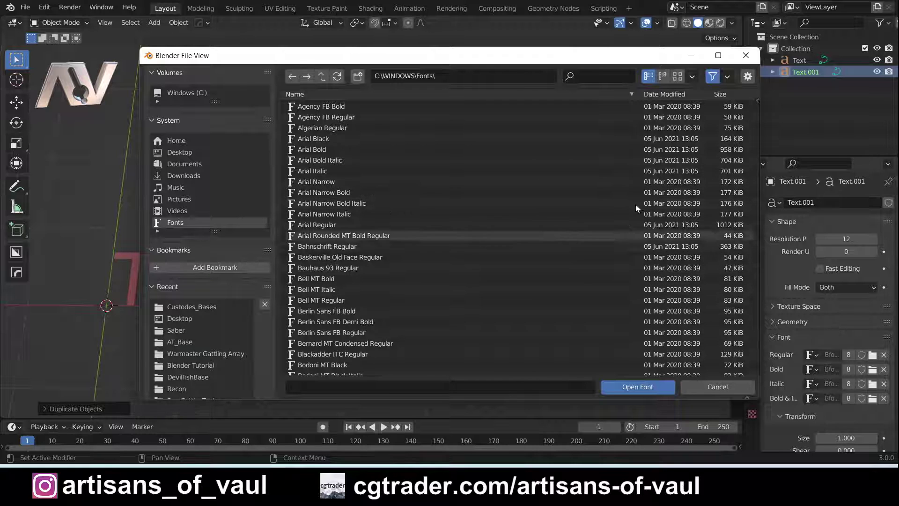
scroll(397, 230, "down", 5)
scroll(399, 231, "up", 5)
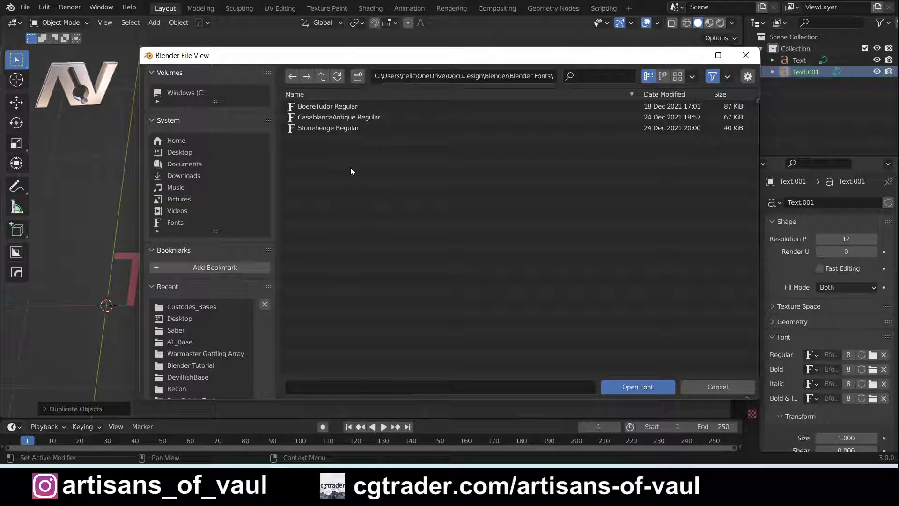
left_click(341, 128)
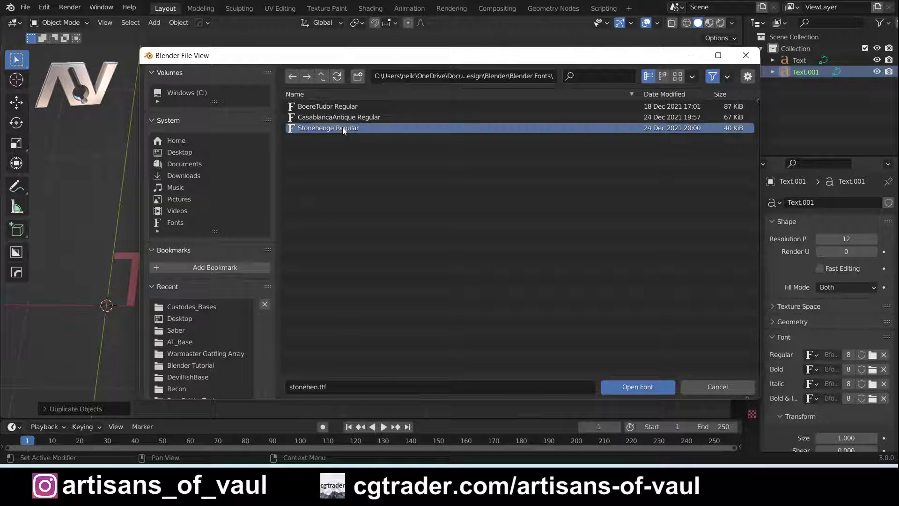
left_click(637, 389)
middle_click_drag(361, 302, 529, 330)
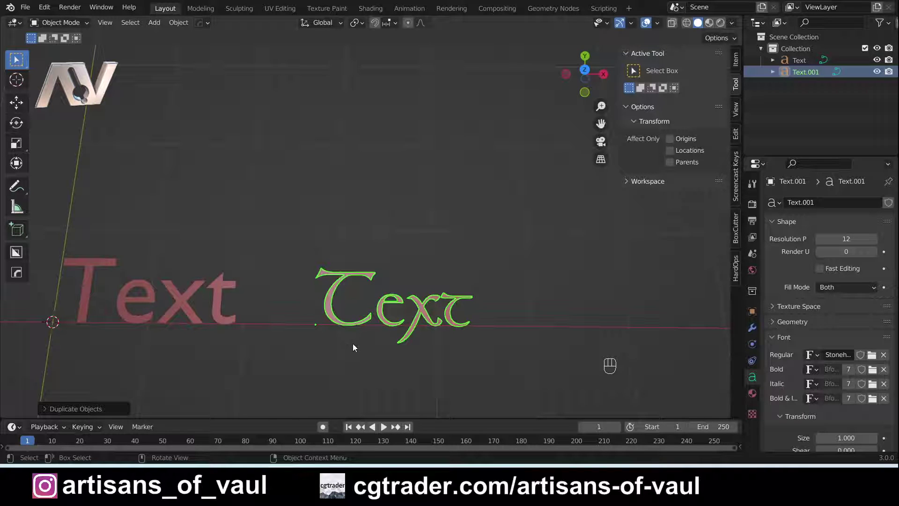
left_click(813, 355)
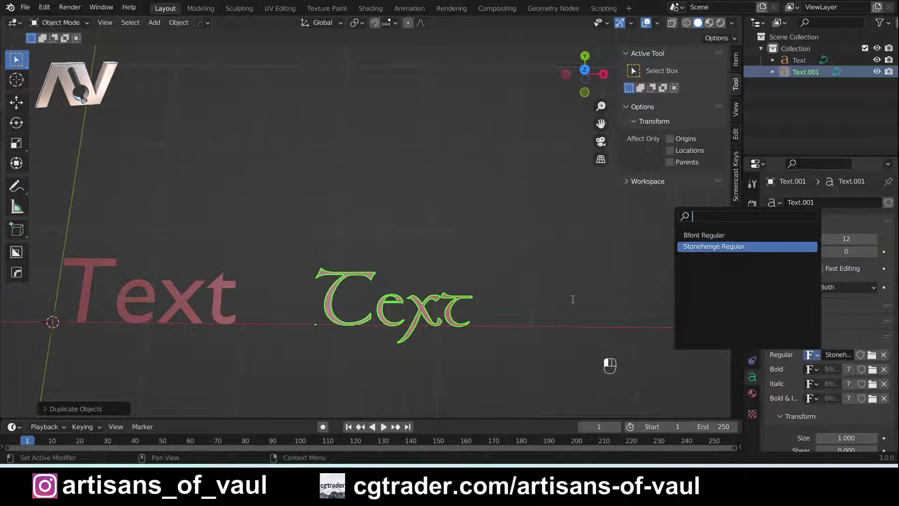
Duplicate the Stonehenge text further along the X axis and set the copy's regular font to CasablancaAntique Regular.
middle_click_drag(488, 326, 461, 290, "shift")
key("shift+d")
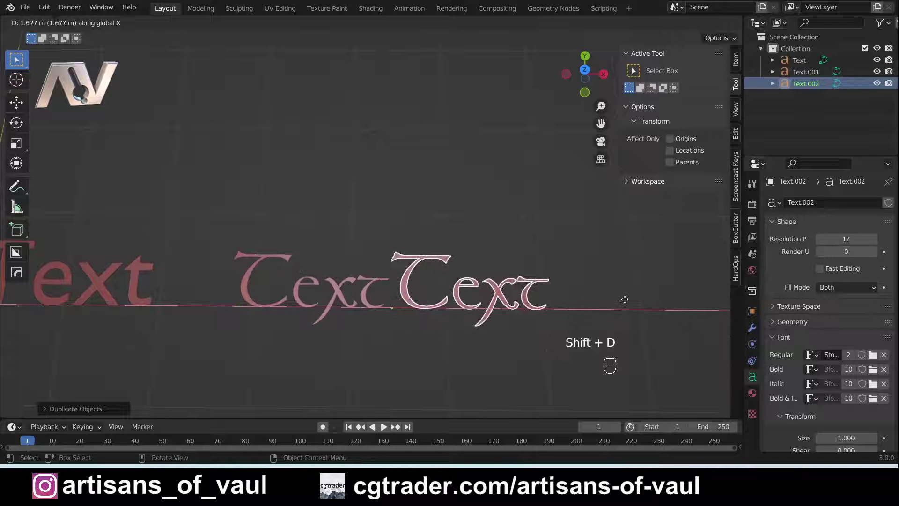
left_click(654, 305)
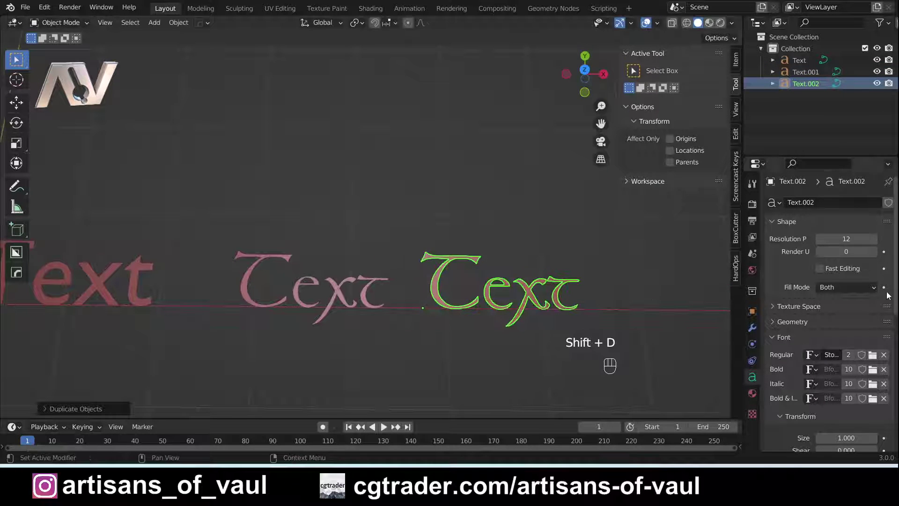
left_click(873, 354)
left_click(335, 117)
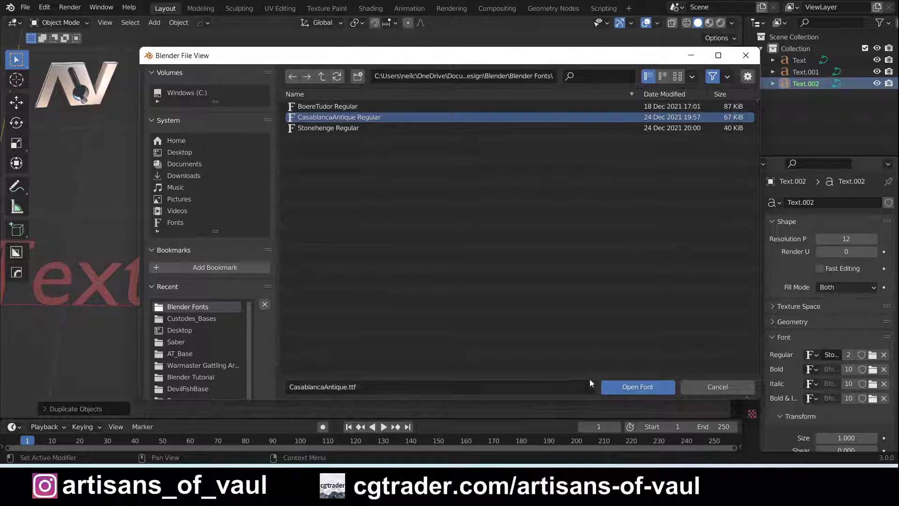
left_click(633, 387)
middle_click_drag(594, 361, 472, 311, "shift")
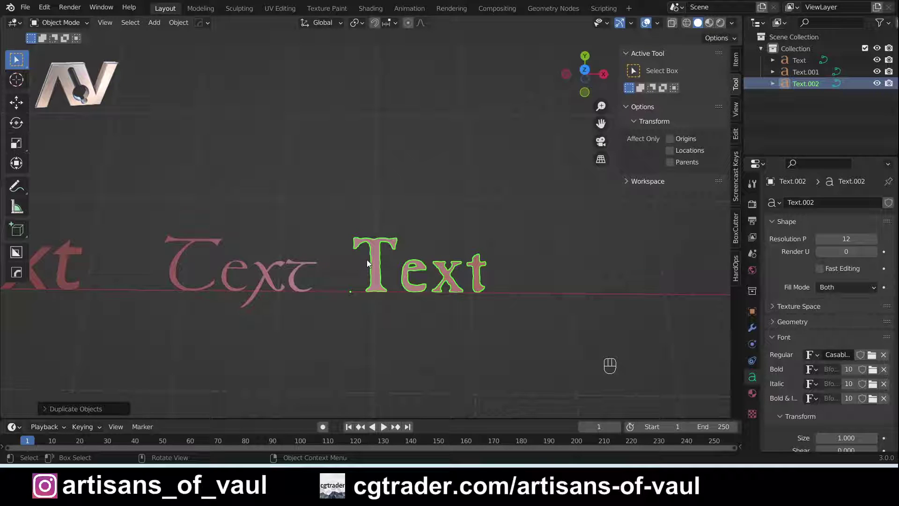
Duplicate the CasablancaAntique text beside itself and set the copy's regular font to BoereTudor Regular.
middle_click_drag(463, 291, 421, 304, "shift")
key("shift+d")
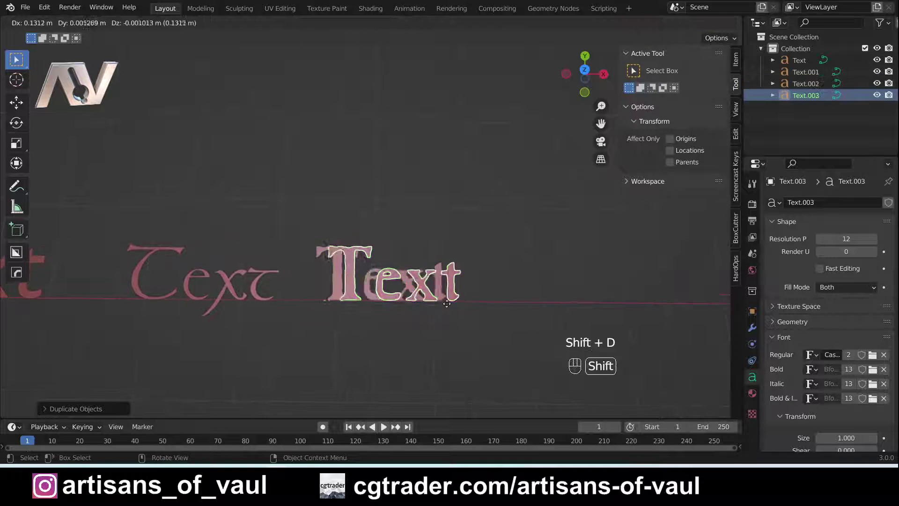
left_click(628, 319)
middle_click_drag(627, 318, 536, 309, "shift")
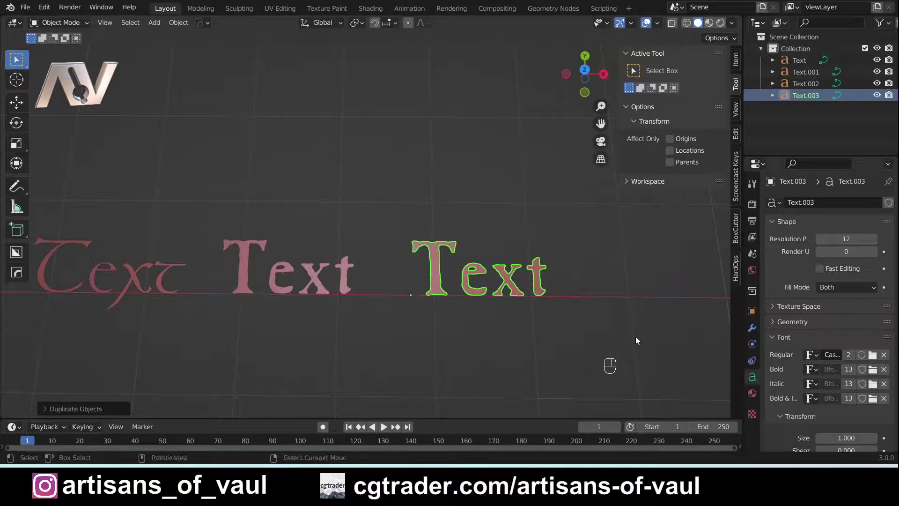
left_click(872, 354)
left_click(324, 106)
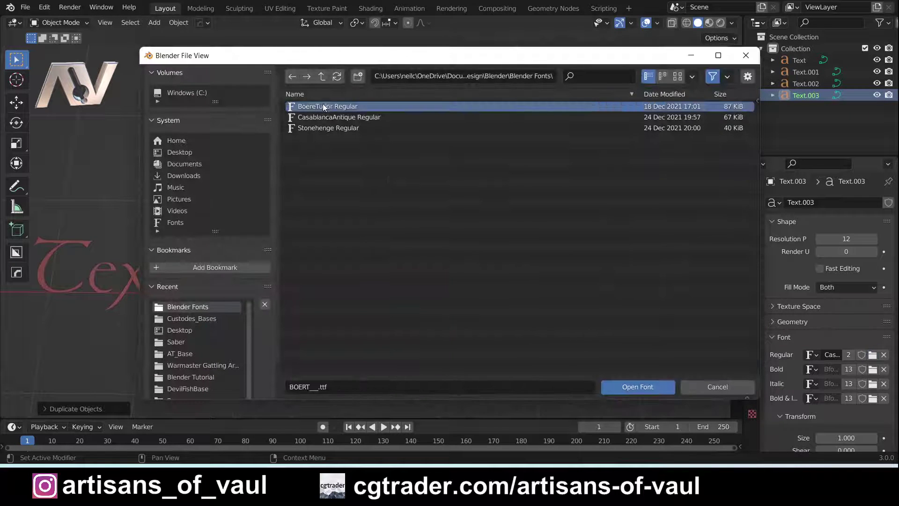
left_click(634, 383)
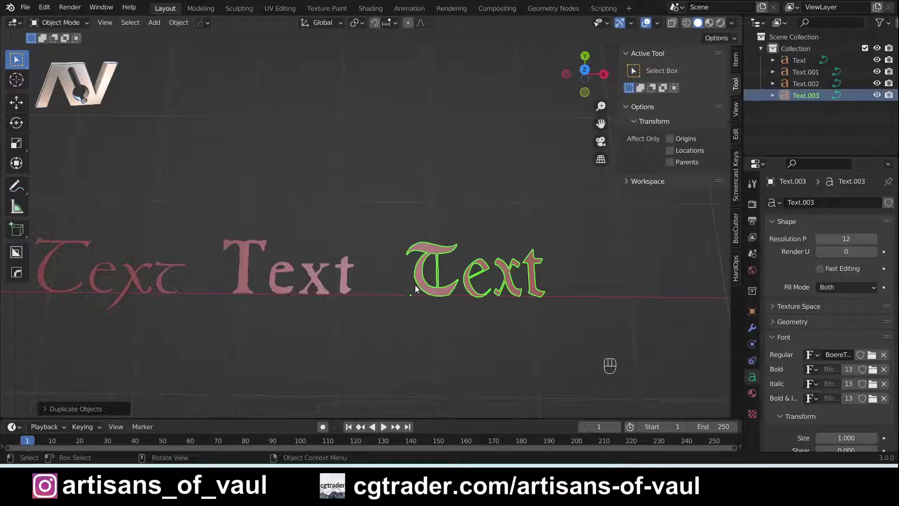
scroll(443, 264, "down", 1)
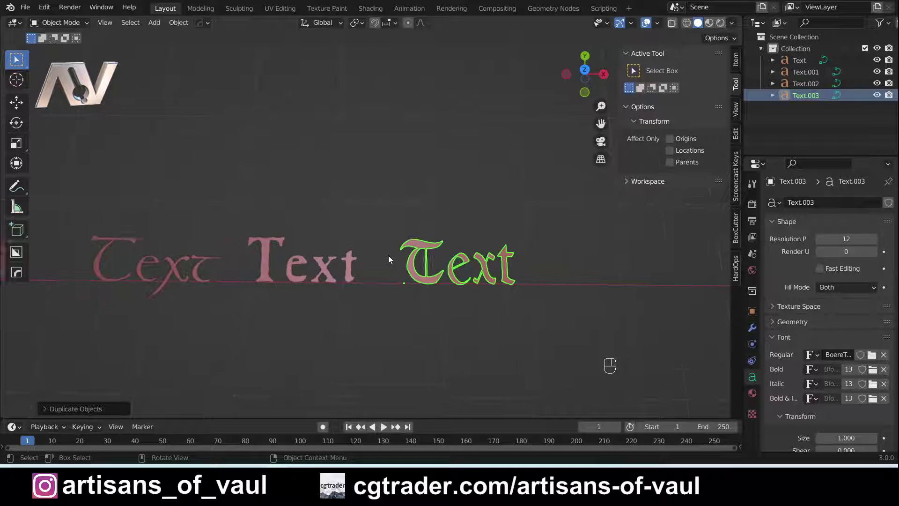
middle_click_drag(389, 262, 432, 262, "shift")
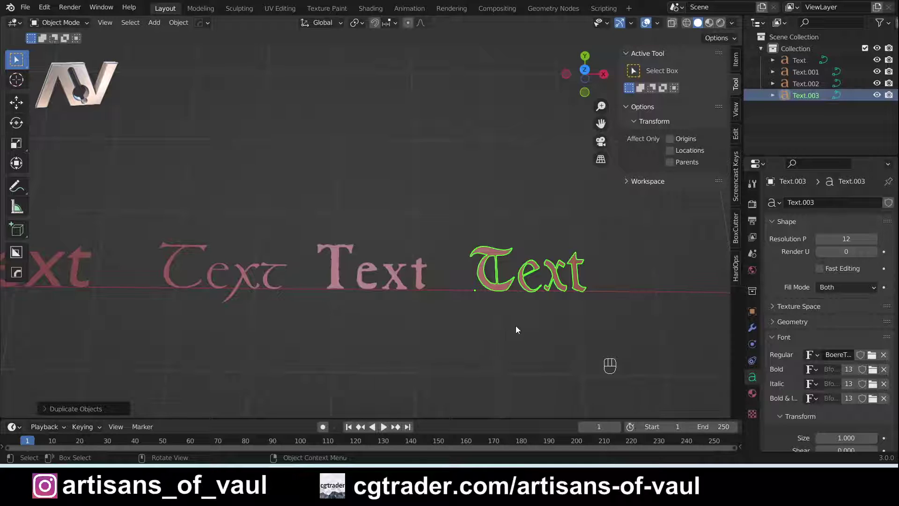
Isolate the BoereTudor text in local view and add a 15 m plane at the world origin.
key("KP_Divide")
middle_click_drag(350, 206, 372, 268, "shift")
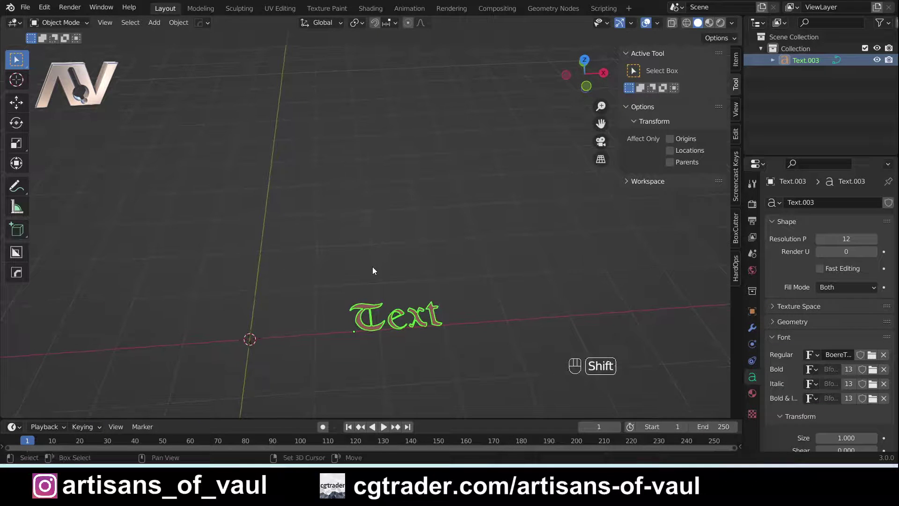
key("shift+a")
mouse_move(357, 216)
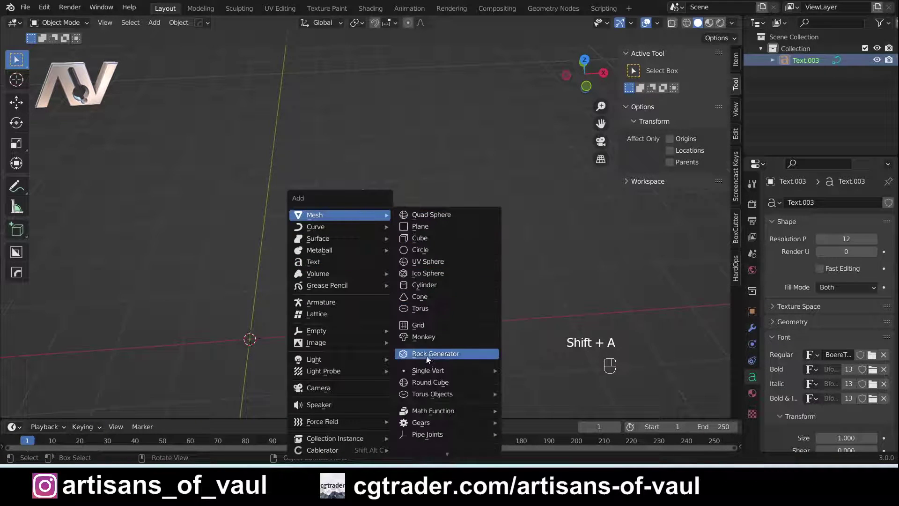
left_click(422, 226)
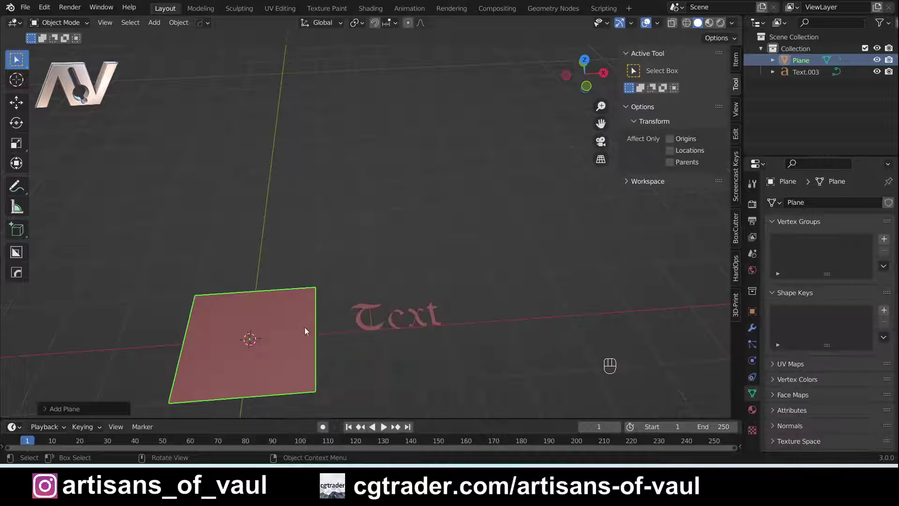
left_click(50, 408)
left_click(152, 307)
type("15")
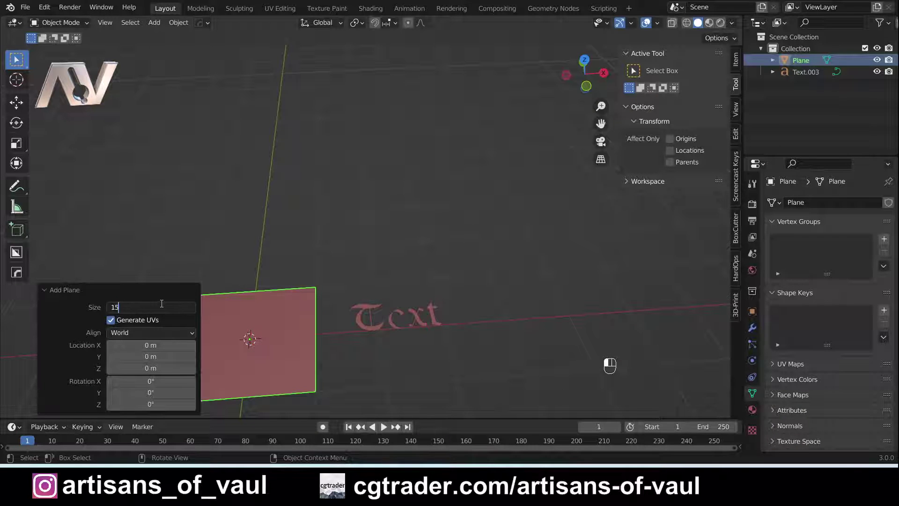
key("Return")
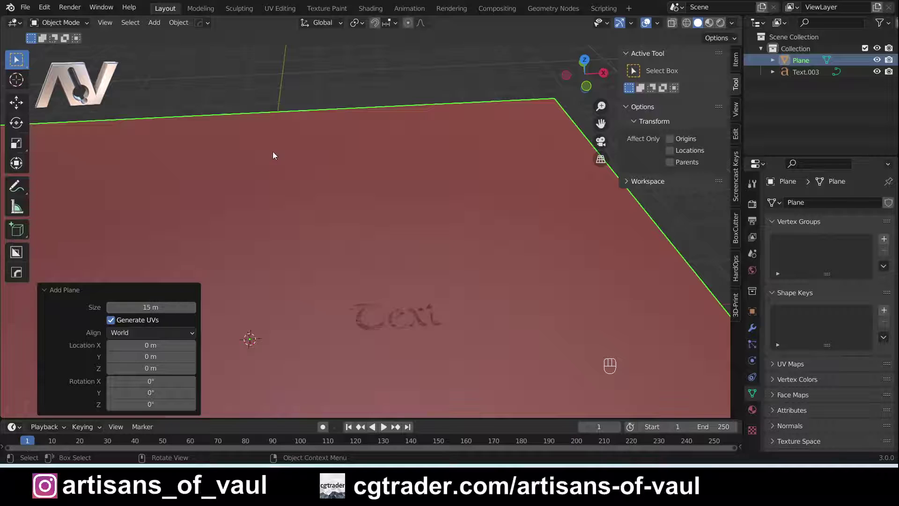
Move the plane horizontally behind the text, about 4.8 m along X and 9.6 m along Y.
scroll(273, 150, "down", 8)
scroll(276, 210, "up", 2, "shift")
middle_click_drag(286, 270, 296, 312, "shift")
key("g")
key("shift+z")
key("shift+z")
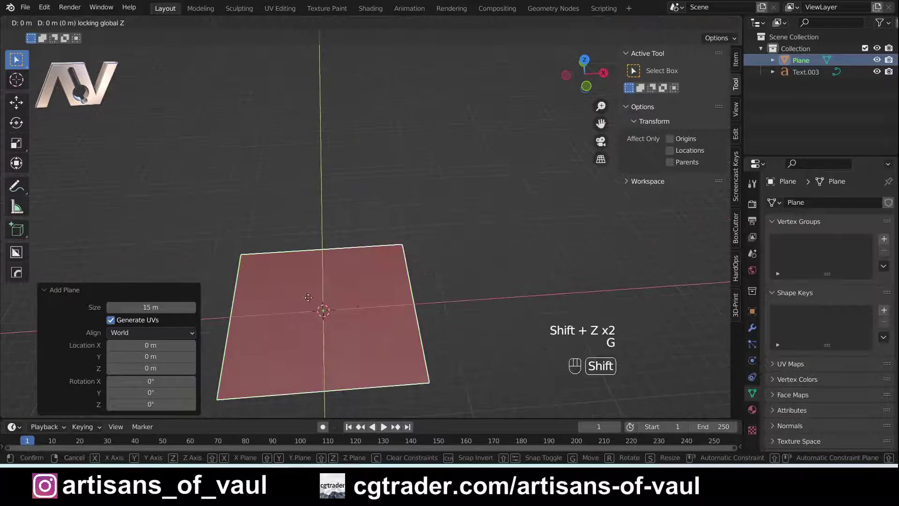
left_click(364, 209)
middle_click_drag(364, 209, 382, 273)
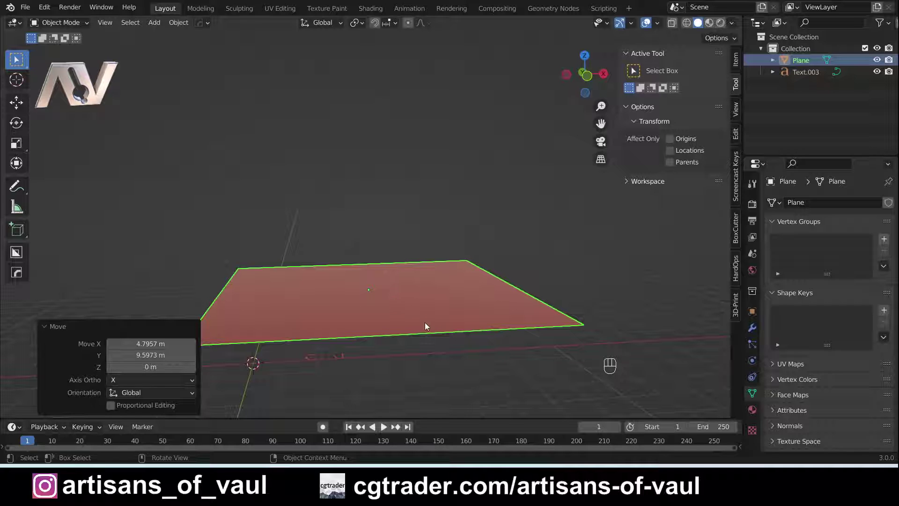
Extrude the plane's face 1 m upward to form the base slab.
key("Tab")
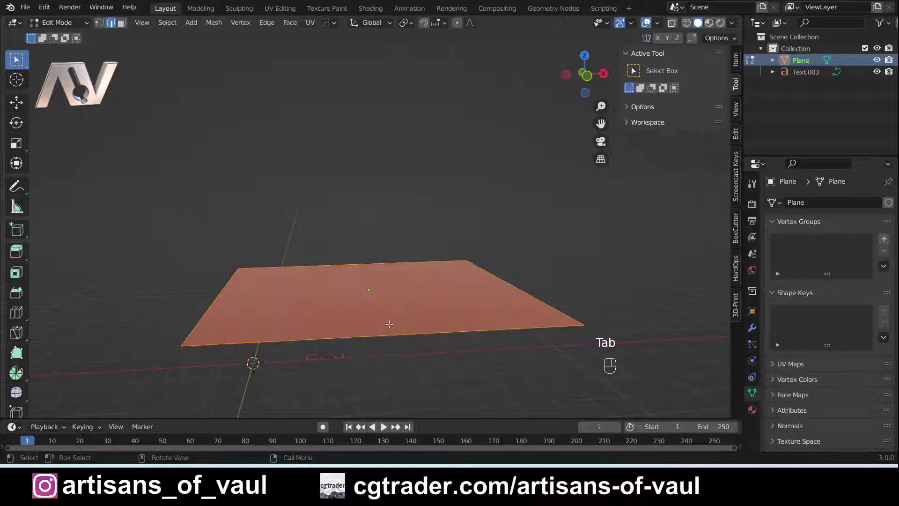
key("Tab")
left_click(432, 320)
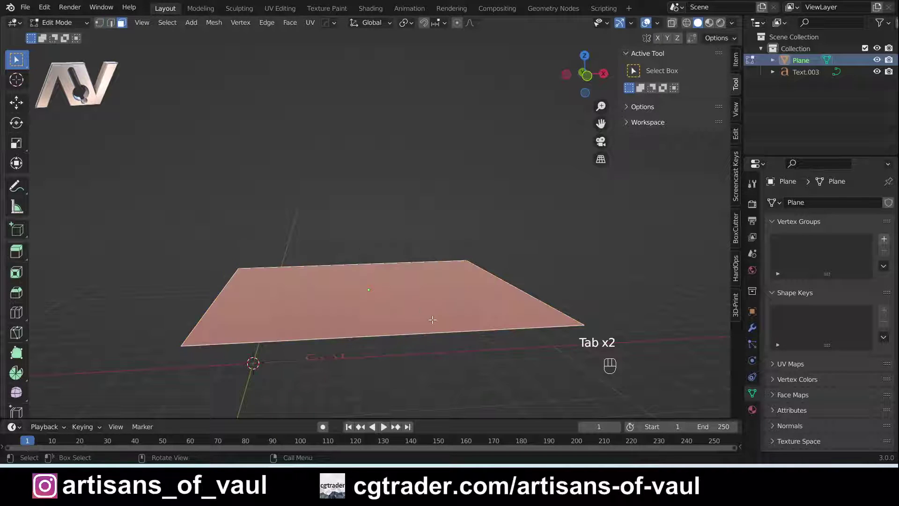
key("e")
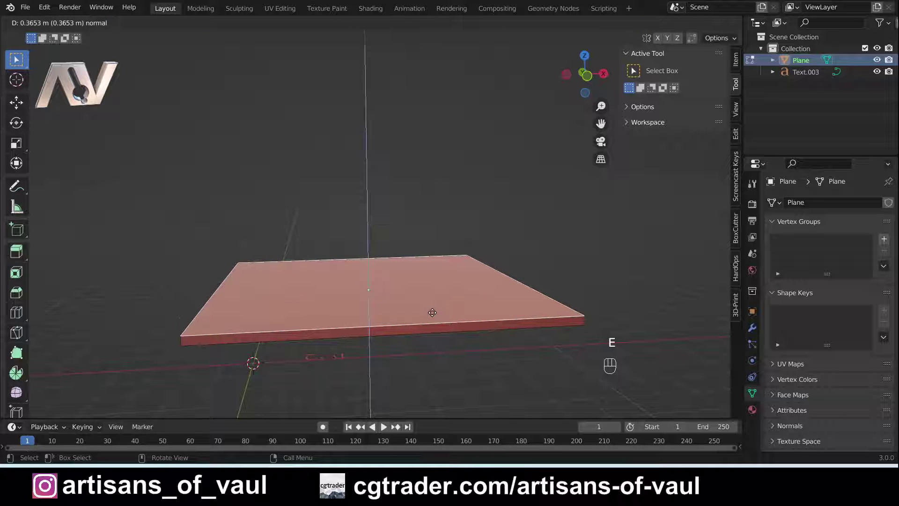
key("1")
key("Return")
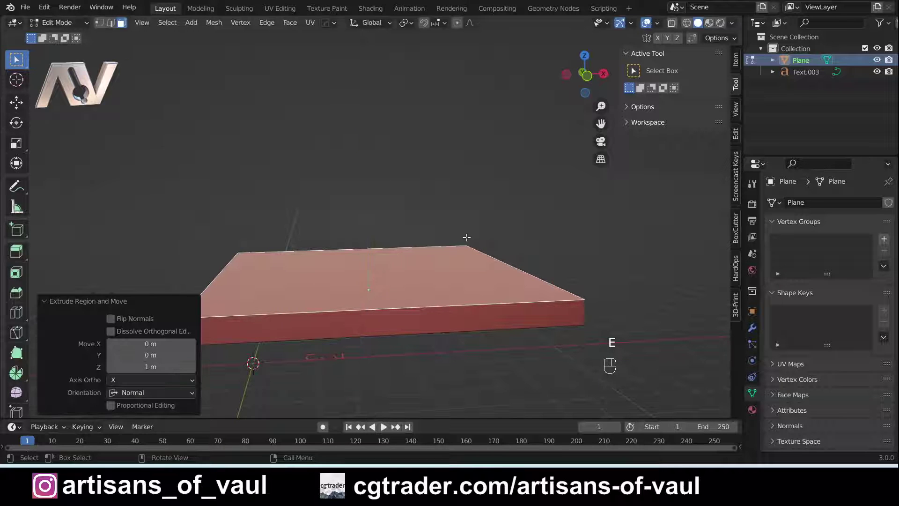
Inset the slab's top face by 1 m and extrude it 1 m upward as a second tier.
middle_click_drag(466, 237, 469, 253)
key("i")
key("1")
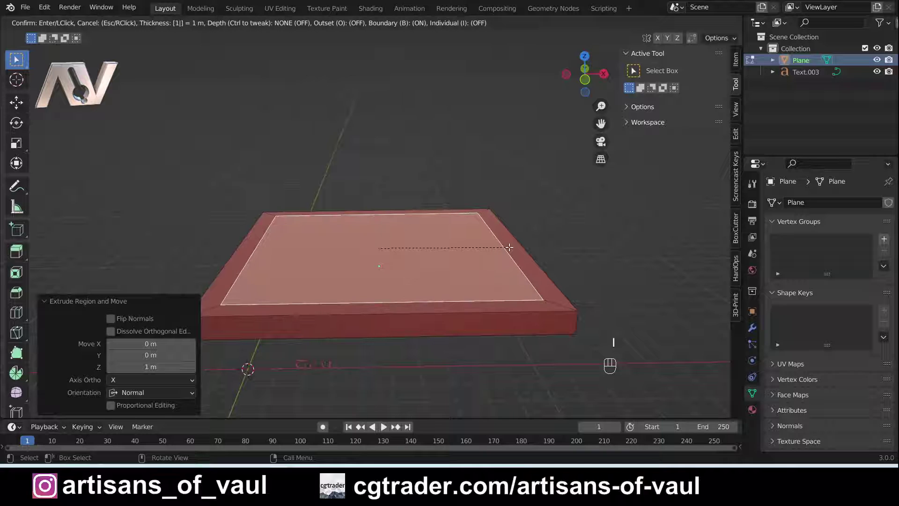
key("Return")
key("e")
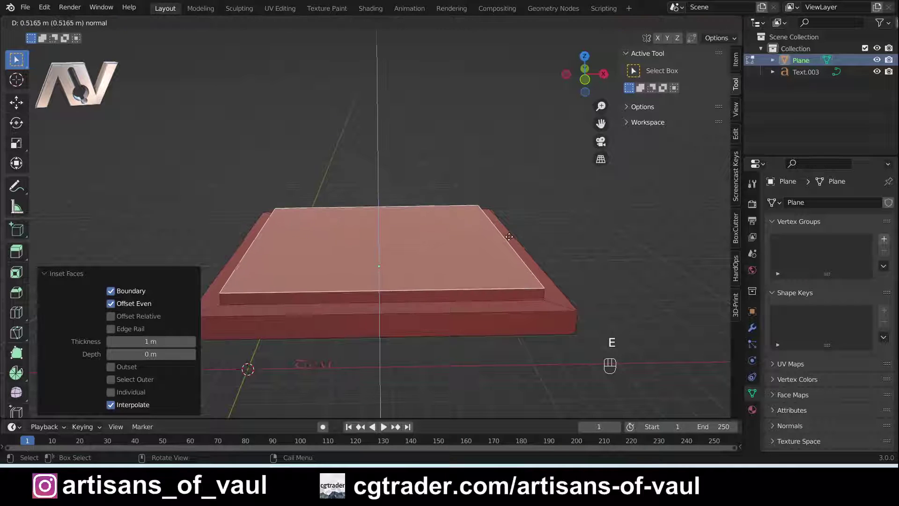
key("1")
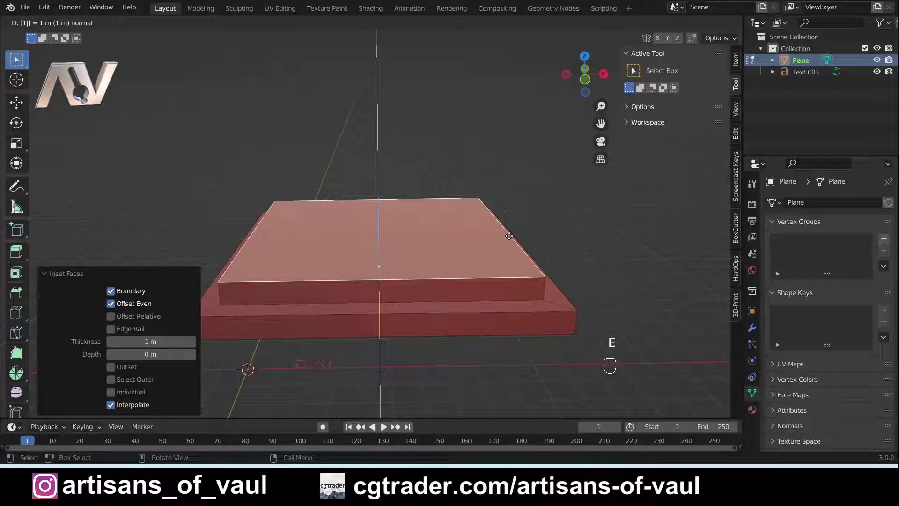
key("Return")
Inset the second tier's top face by 1 m and extrude it about 5.16 m upward as the pedestal's column.
key("i")
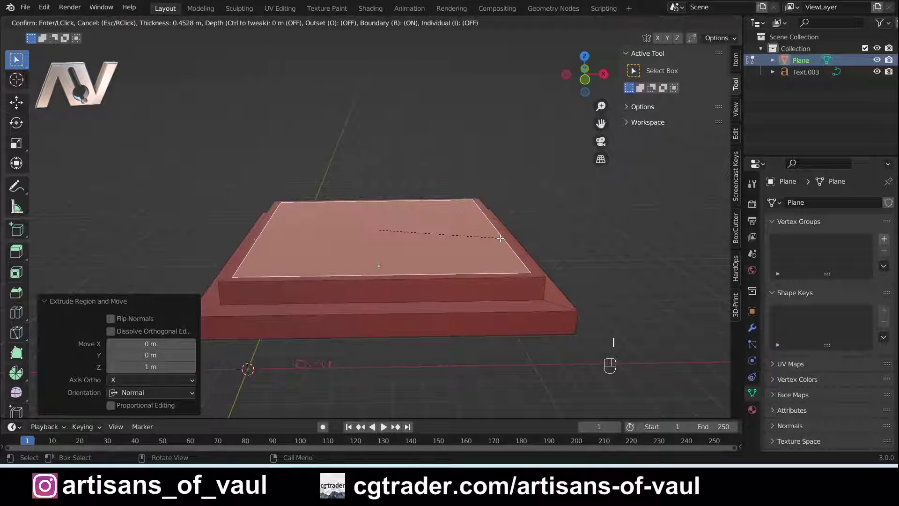
key("1")
key("Return")
scroll(500, 238, "down", 2)
middle_click_drag(487, 240, 481, 288)
key("e")
key("e")
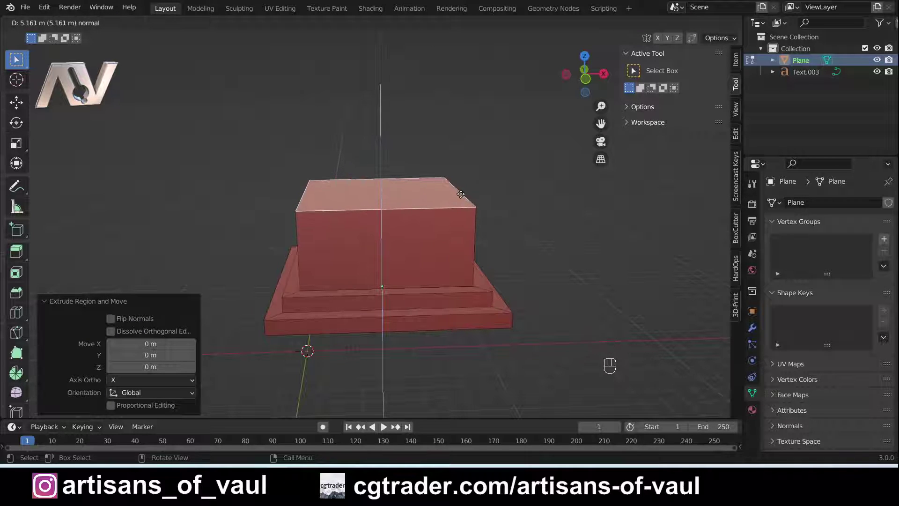
left_click(461, 194)
middle_click_drag(461, 194, 491, 245)
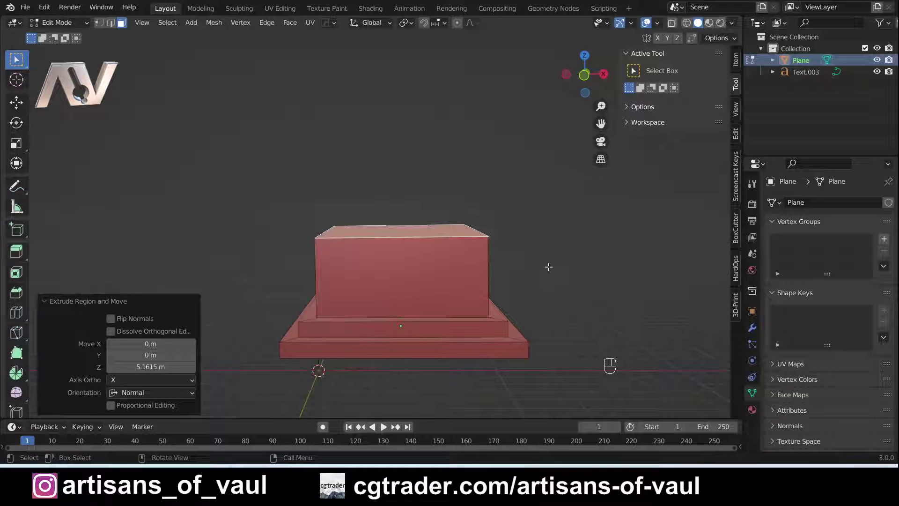
Set the pedestal's object origin to the column's selected top face.
middle_click_drag(542, 265, 419, 282)
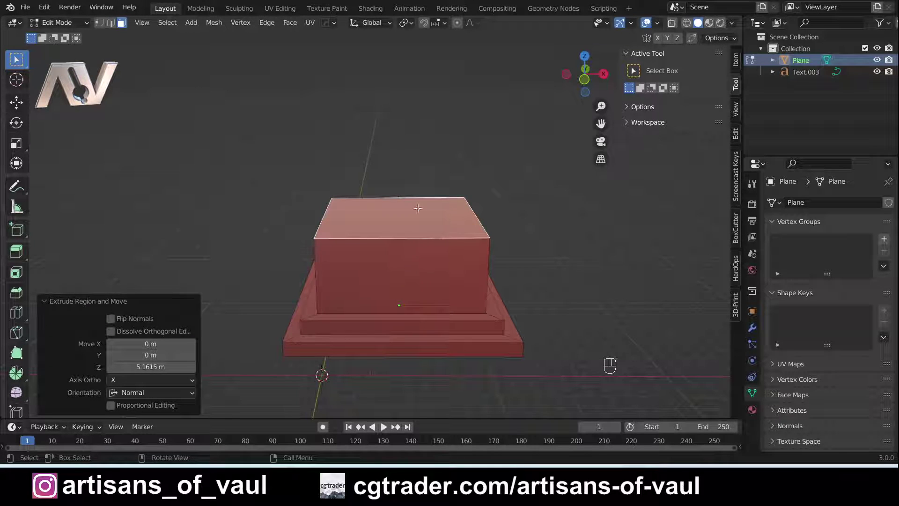
middle_click_drag(401, 245, 402, 261, "shift")
scroll(401, 261, "up", 2)
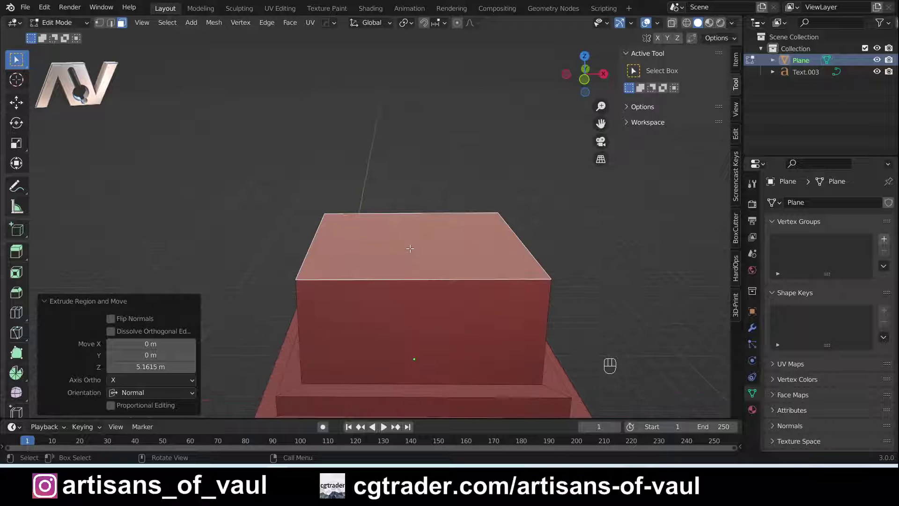
key("shift+s")
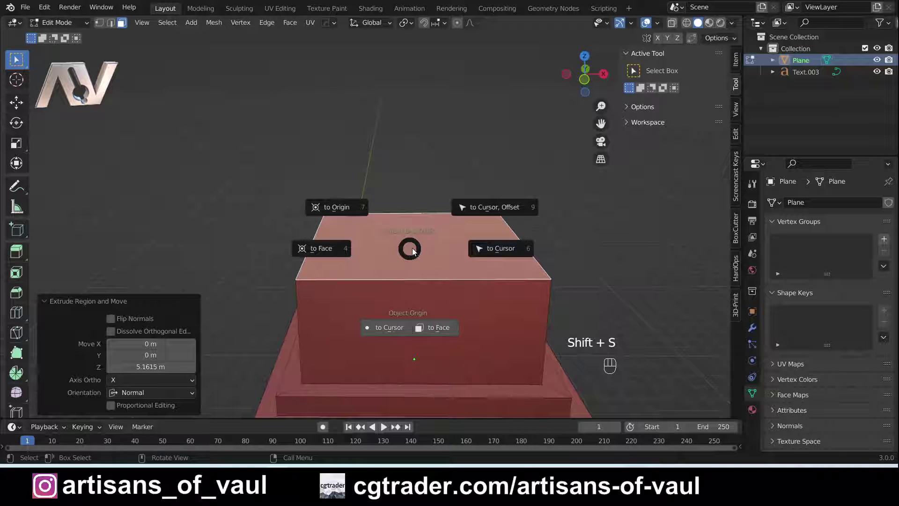
left_click(437, 327)
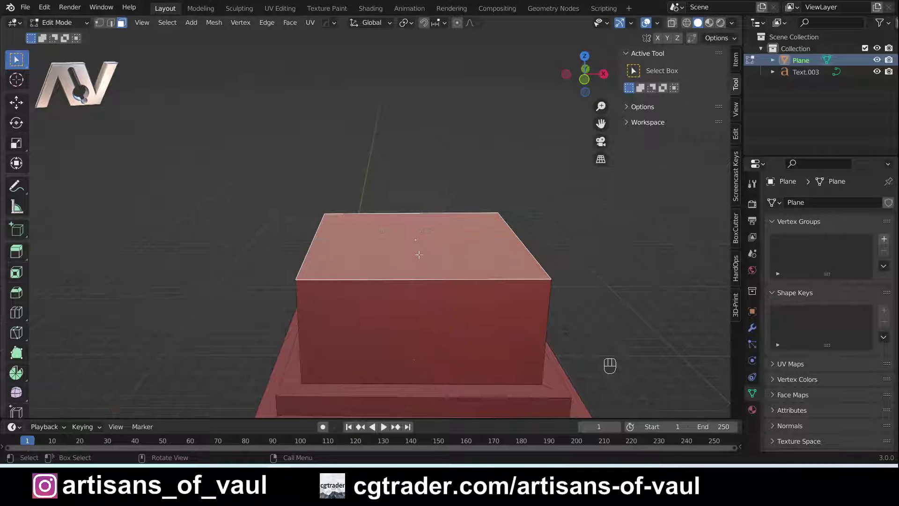
key("shift+s")
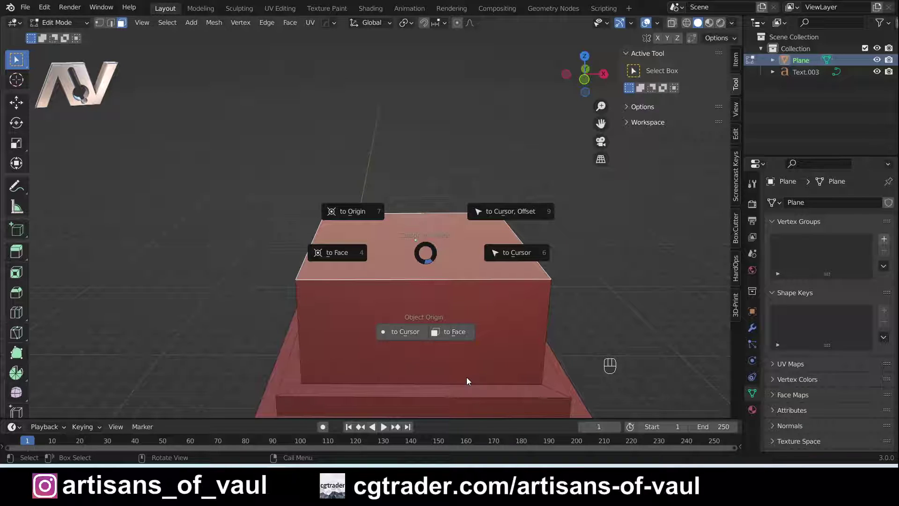
key("Escape")
Mirror the pedestal along Z about its origin with the Symmetry gizmo to complete the upper half, and leave Edit Mode.
key("alt+x")
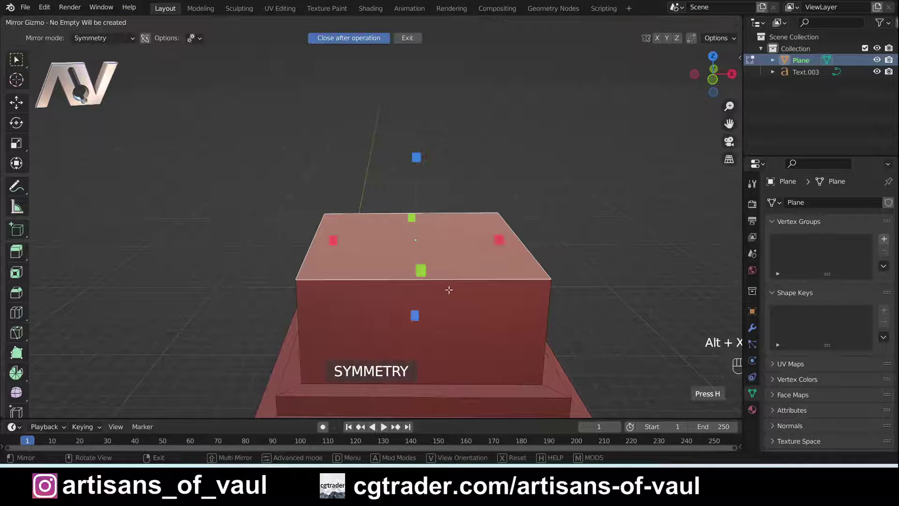
left_click(414, 315)
middle_click_drag(428, 299, 357, 203)
scroll(375, 244, "up", 2)
scroll(375, 253, "down", 1)
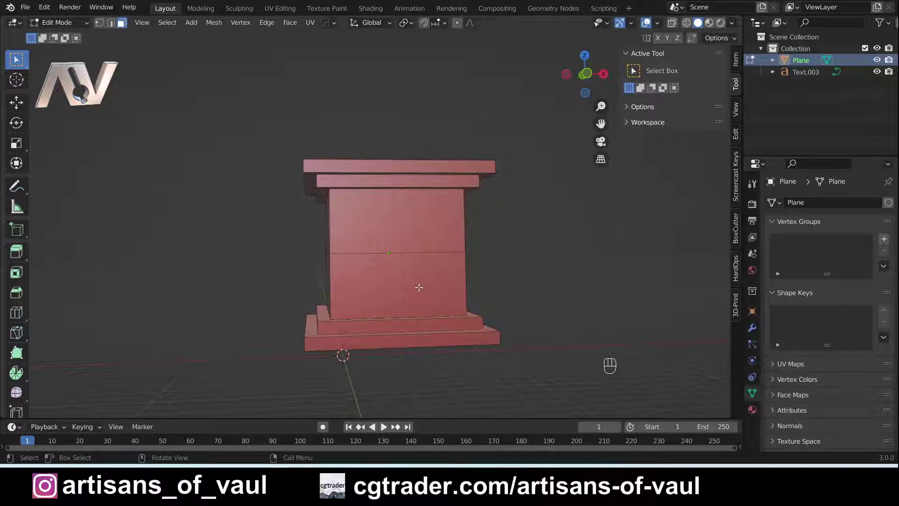
middle_click_drag(469, 249, 411, 309)
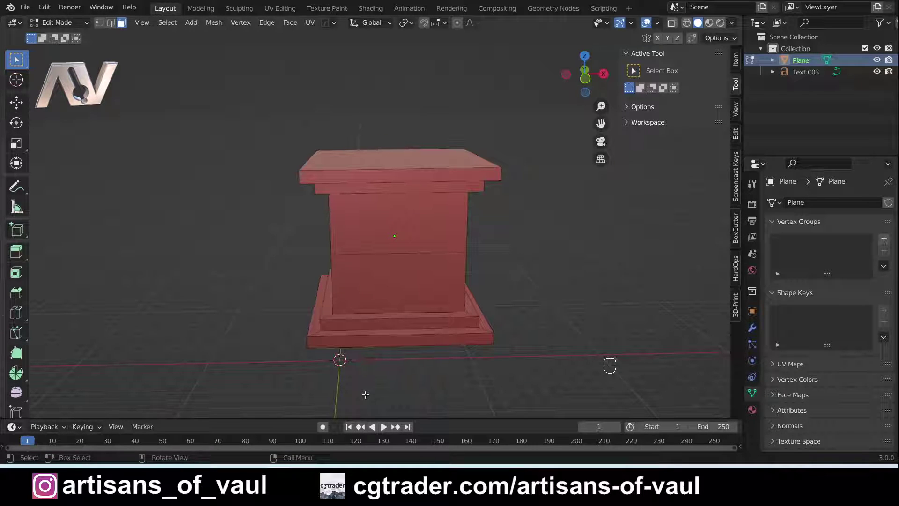
scroll(403, 342, "up", 4)
key("Tab")
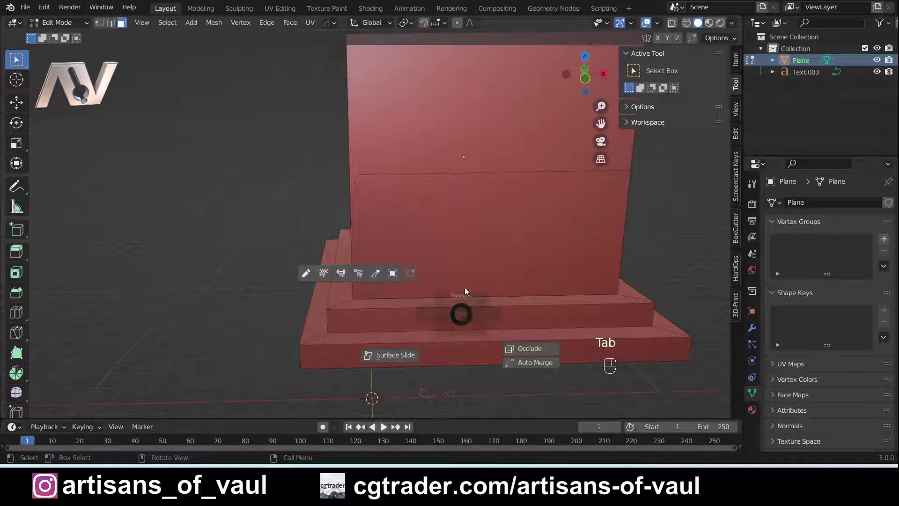
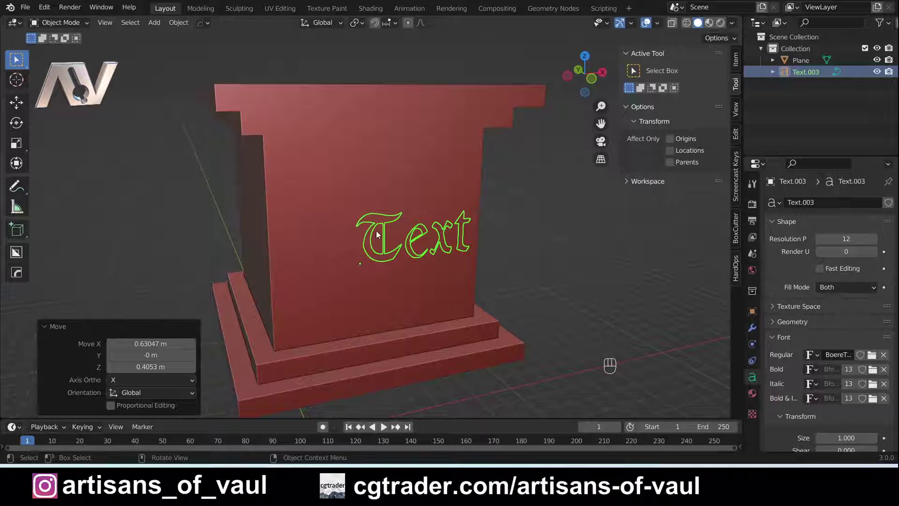
Enable Shadow in the viewport shading options to see the text against the pedestal's front face.
middle_click_drag(375, 223, 375, 230)
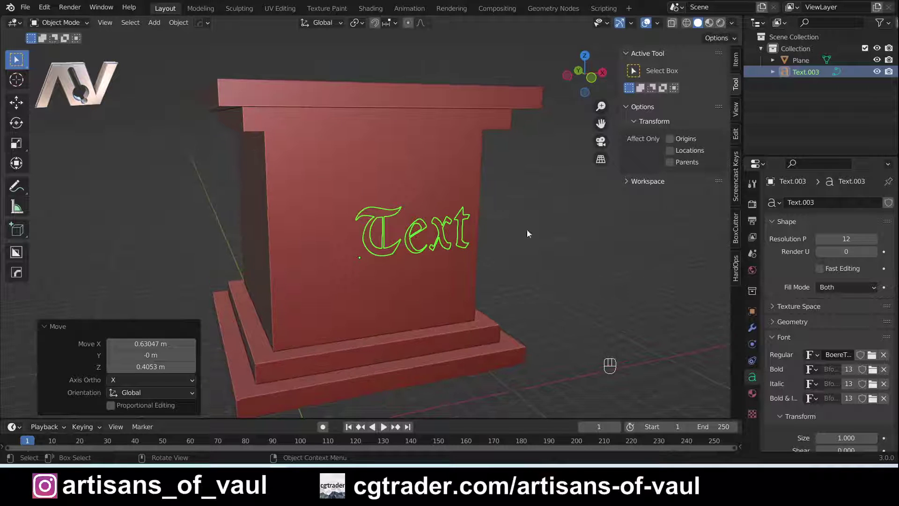
left_click(731, 23)
left_click(664, 257)
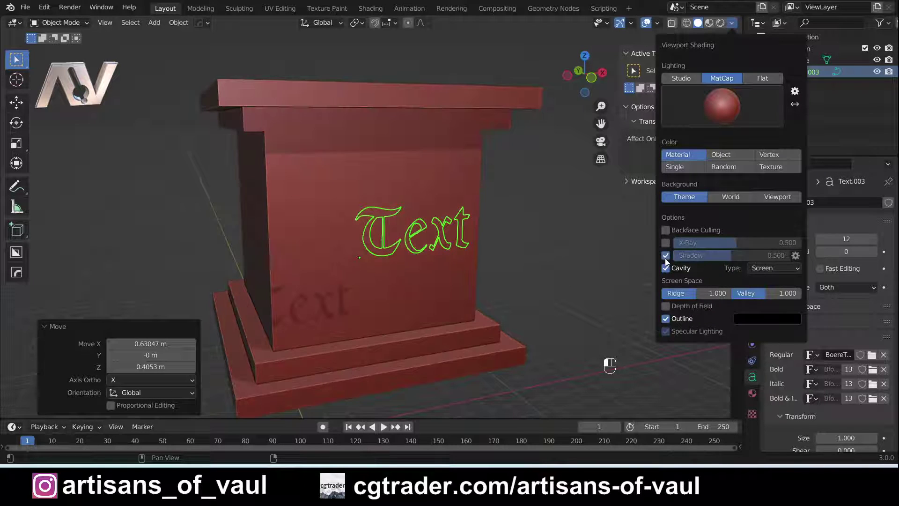
left_click(559, 250)
middle_click_drag(557, 256, 450, 220)
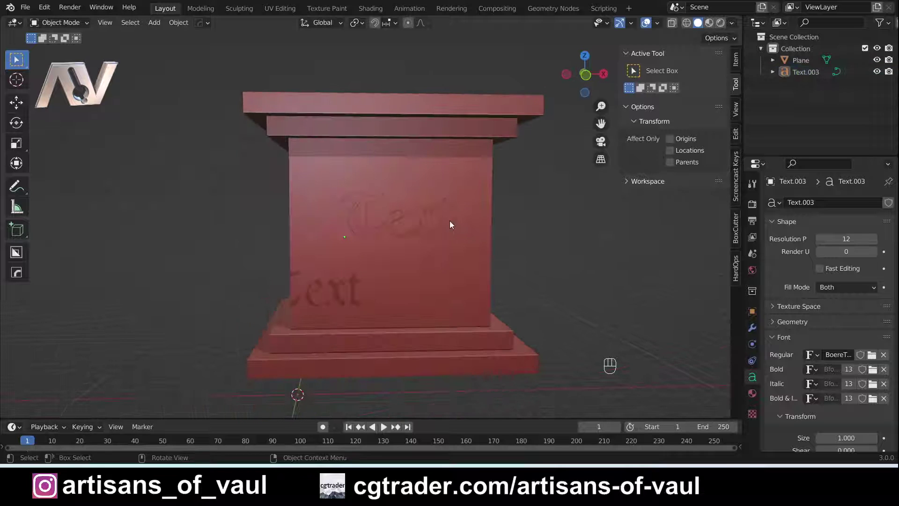
Select the text on the pedestal's front face and delete all its characters in Edit Mode.
left_click(440, 216)
middle_click_drag(330, 135, 360, 192)
scroll(346, 224, "up", 4)
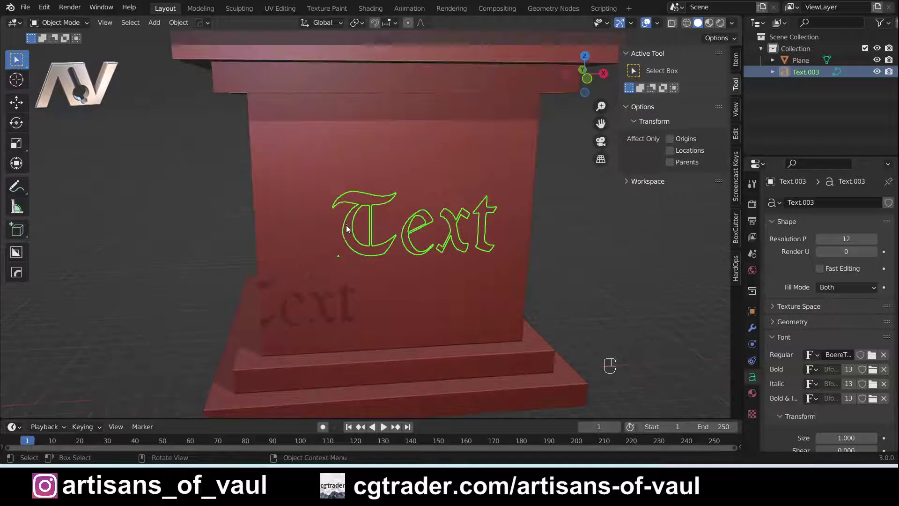
left_click(373, 200)
left_click(373, 201)
key("Tab")
left_click(282, 206)
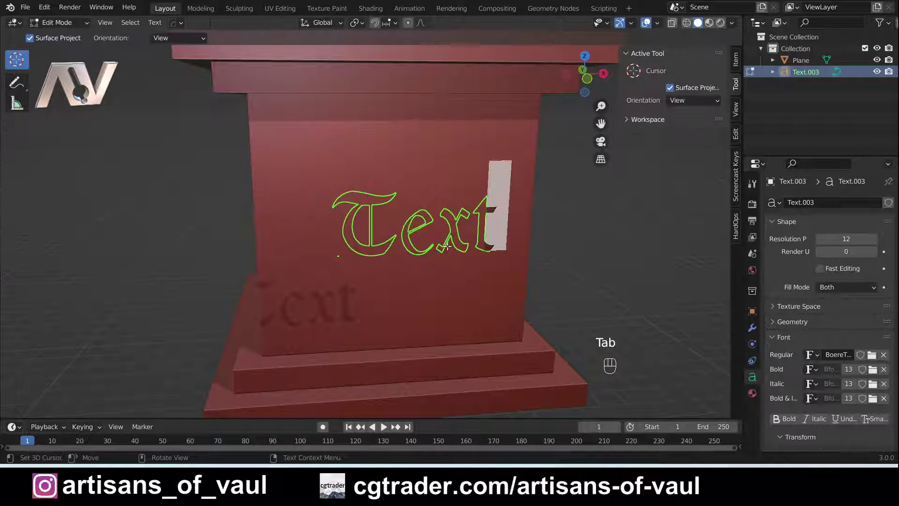
key("BackSpace")
key("BackSpace")
key("BackSpace")
key("BackSpace")
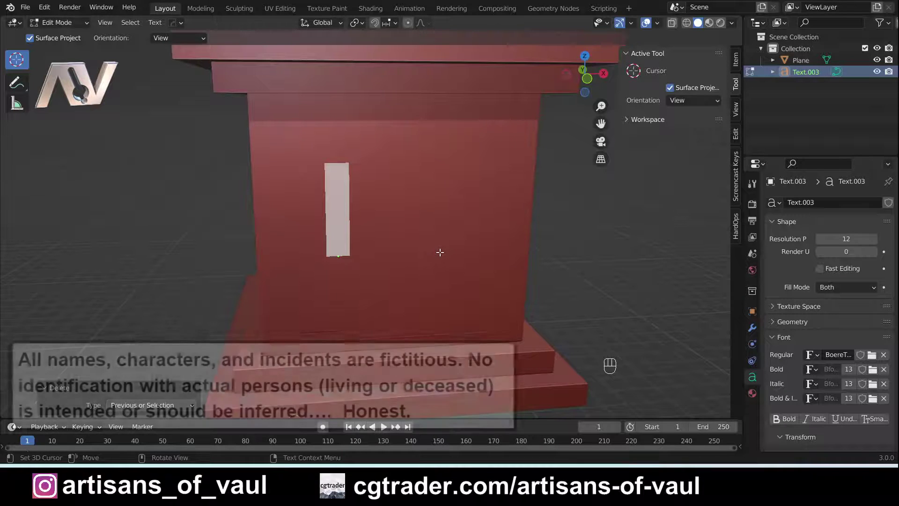
Enter a fictional first name and surname on two separate lines of the text object, and leave Edit Mode.
scroll(440, 258, "down", 2)
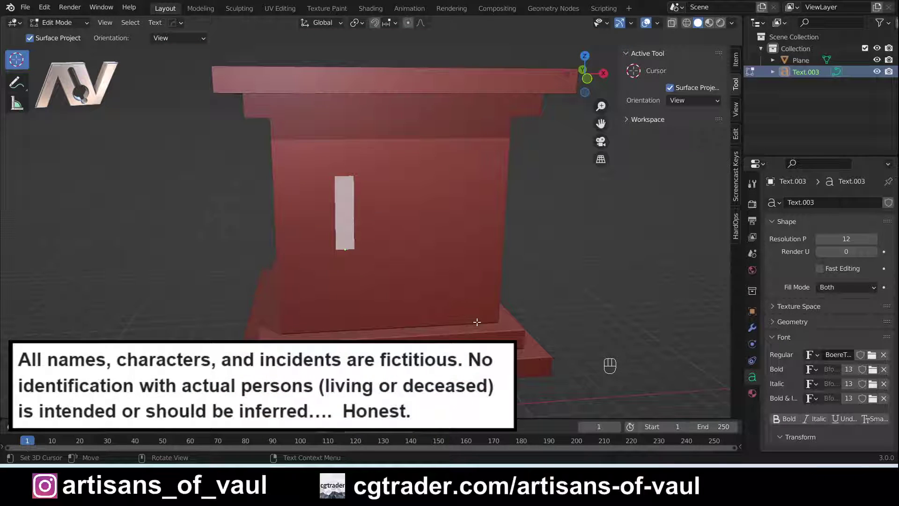
type("Joo")
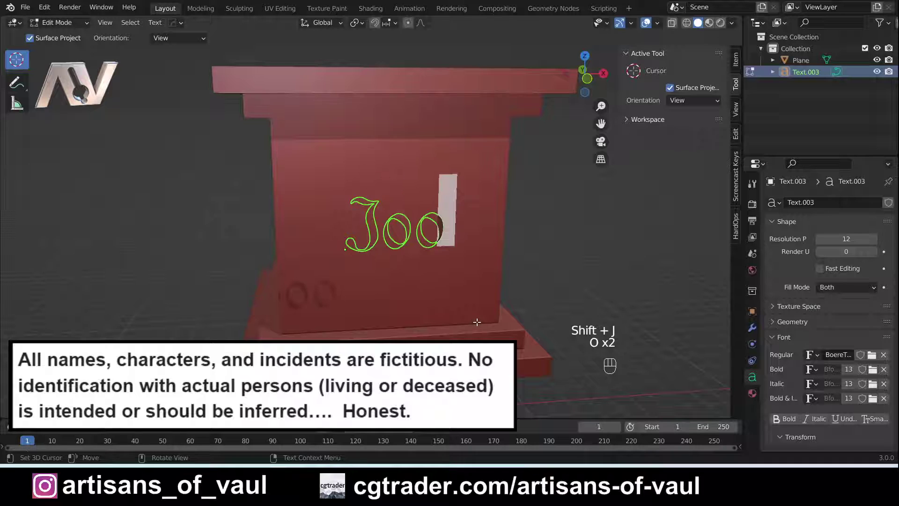
key("BackSpace")
type("ff")
key("Return")
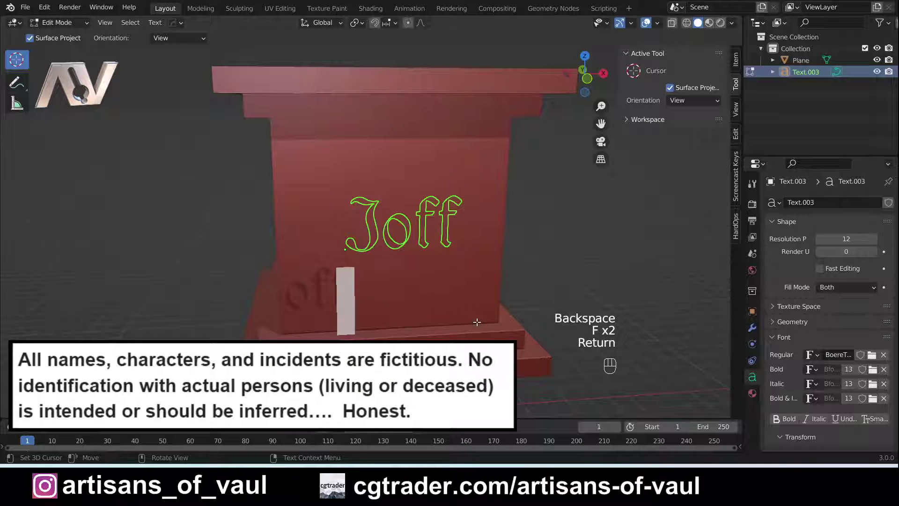
type("Bozes")
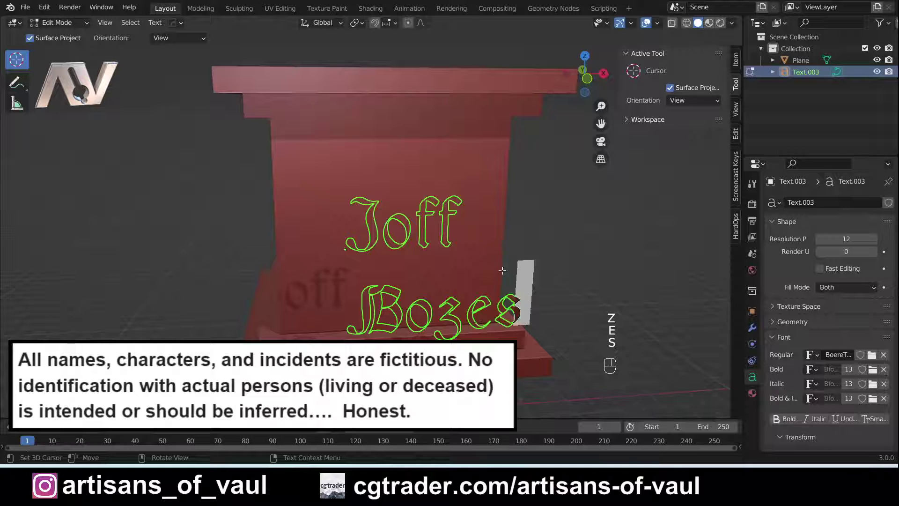
scroll(514, 279, "down", 1)
middle_click_drag(515, 279, 504, 262)
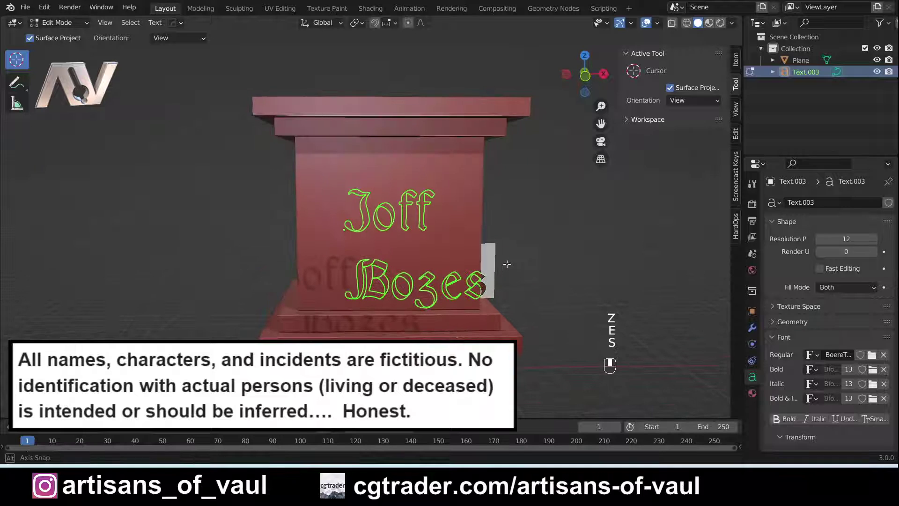
key("Tab")
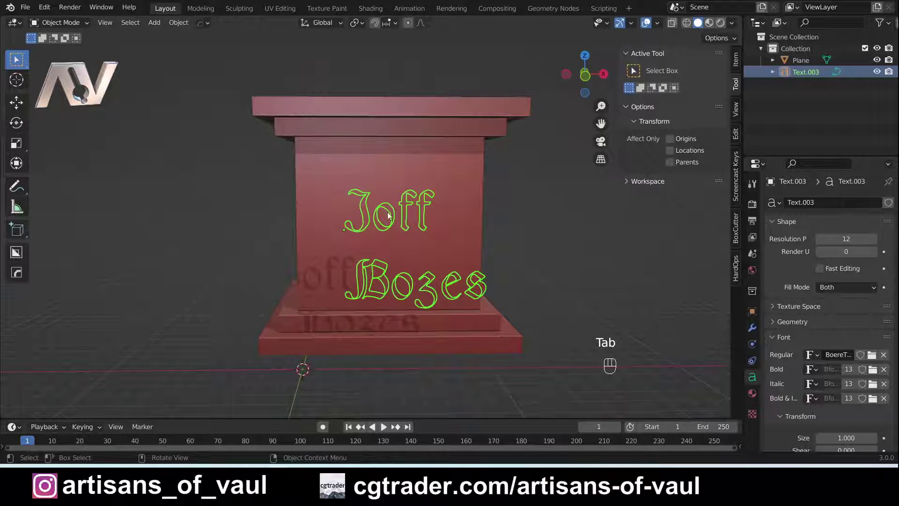
Set the text's horizontal paragraph alignment to Center.
scroll(796, 321, "down", 1)
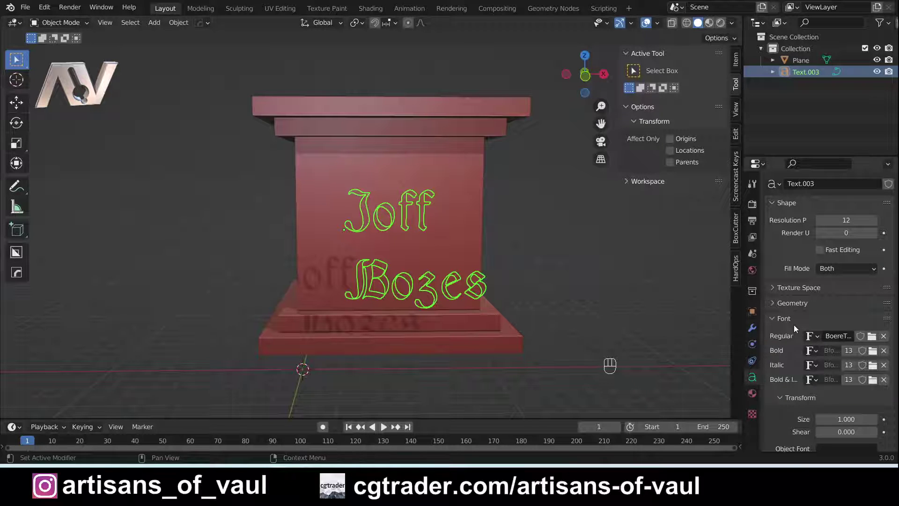
scroll(793, 324, "down", 10)
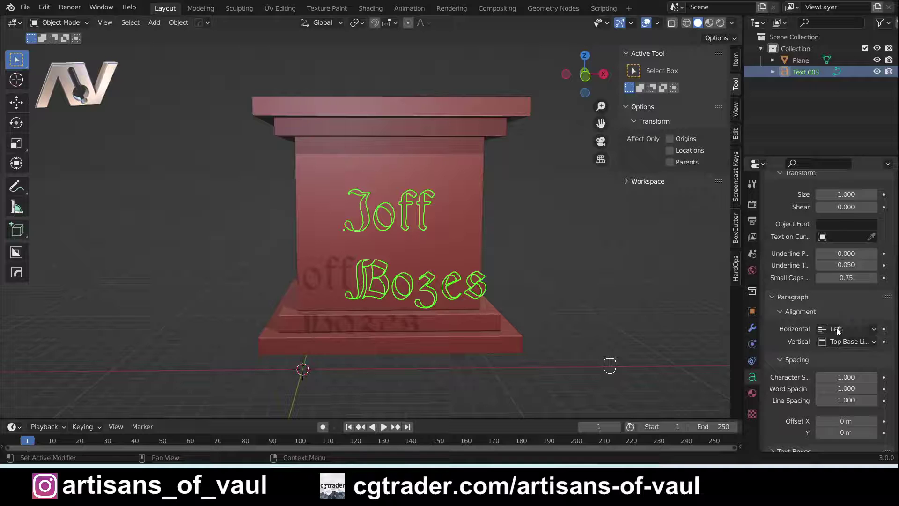
left_click(836, 327)
left_click(813, 356)
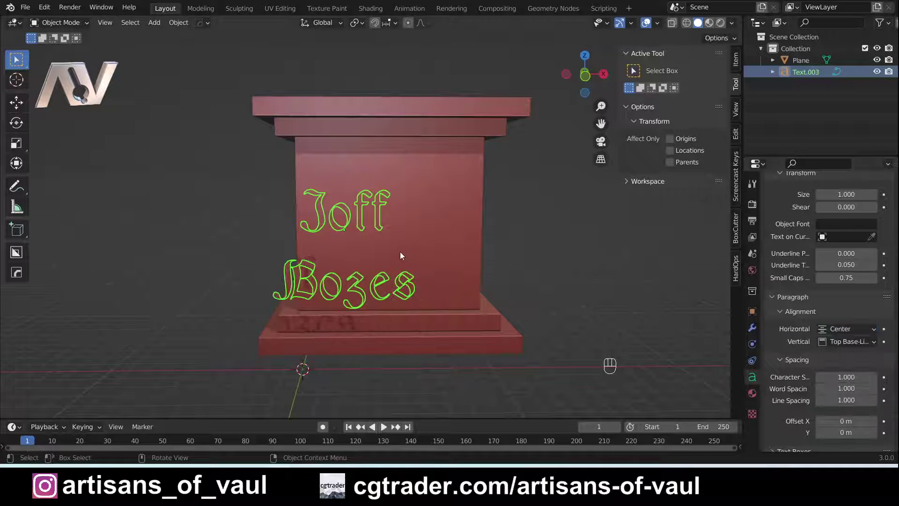
In the orthographic view facing the lettering, move the text about 2.82 m along X and 1.12 m up along Z onto the column.
middle_click_drag(400, 256, 518, 141, "shift")
left_click(581, 78)
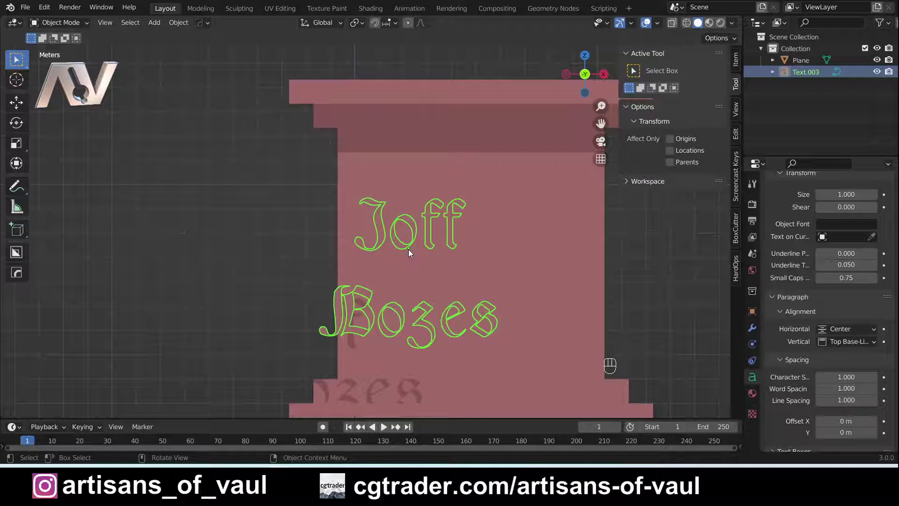
key("g")
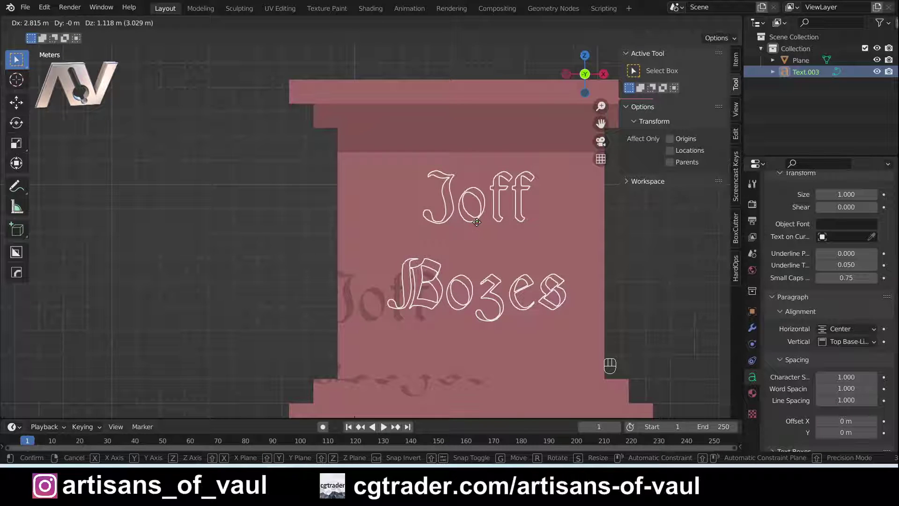
left_click(476, 222)
middle_click_drag(485, 234, 440, 221, "shift")
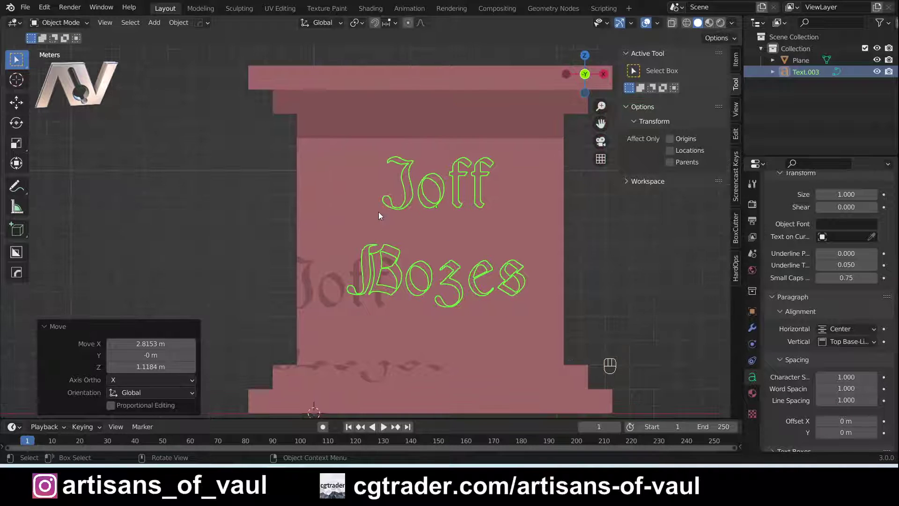
Convert the text object to a mesh and inspect the letters' vertices and edges in Edit Mode.
middle_click_drag(378, 215, 435, 223)
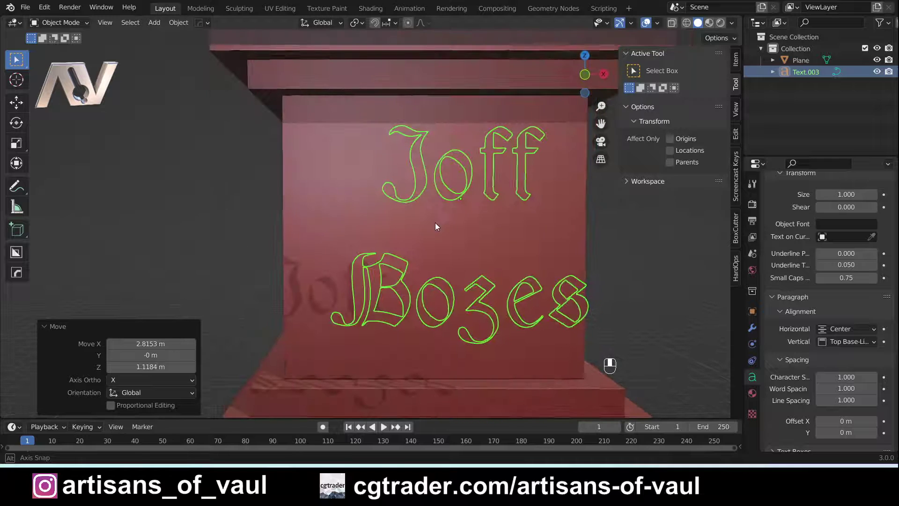
right_click(416, 179)
mouse_move(416, 176)
left_click(458, 188)
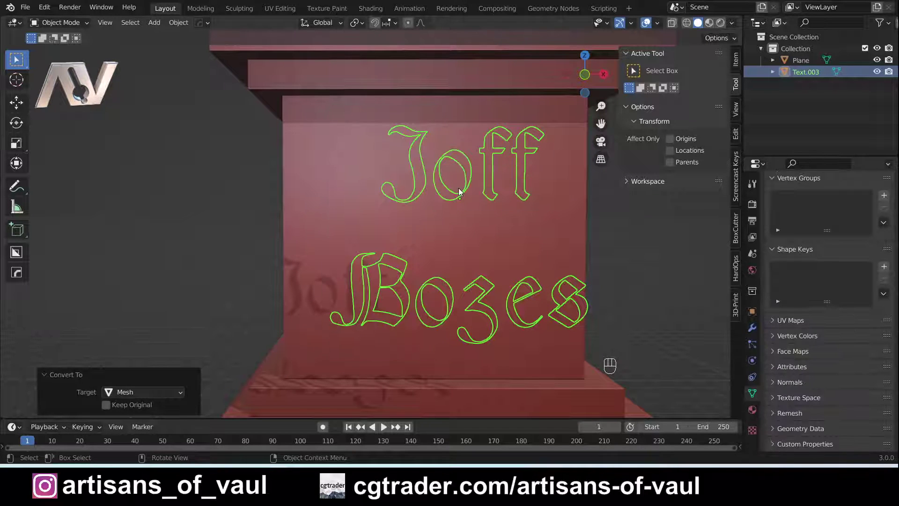
key("Tab")
scroll(444, 211, "up", 4)
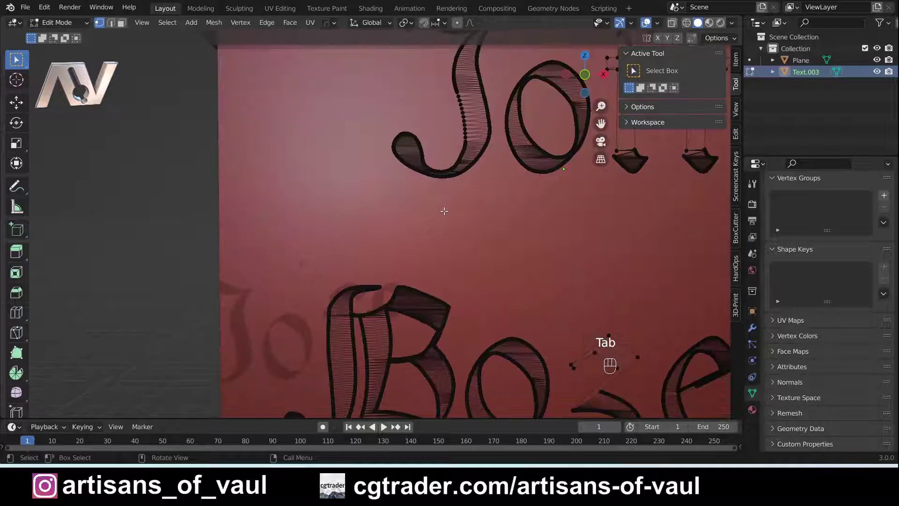
middle_click_drag(445, 211, 445, 173, "shift")
scroll(445, 173, "up", 5)
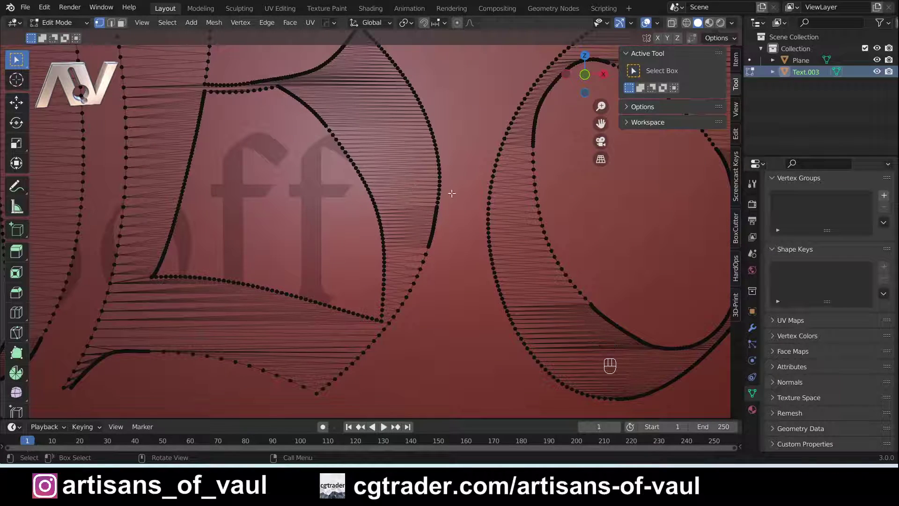
scroll(513, 244, "down", 8)
key("Tab")
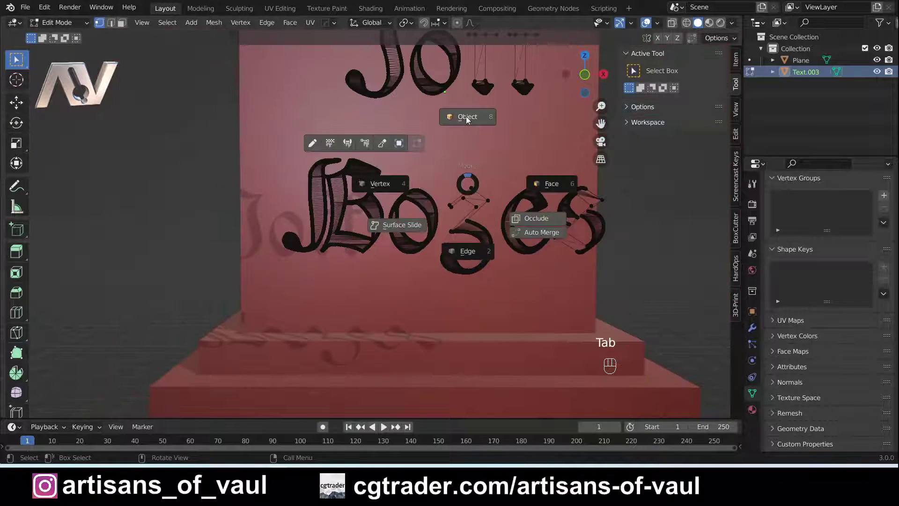
Hide the pedestal in Object Mode and reopen the lettering mesh in Edit Mode.
left_click(462, 148)
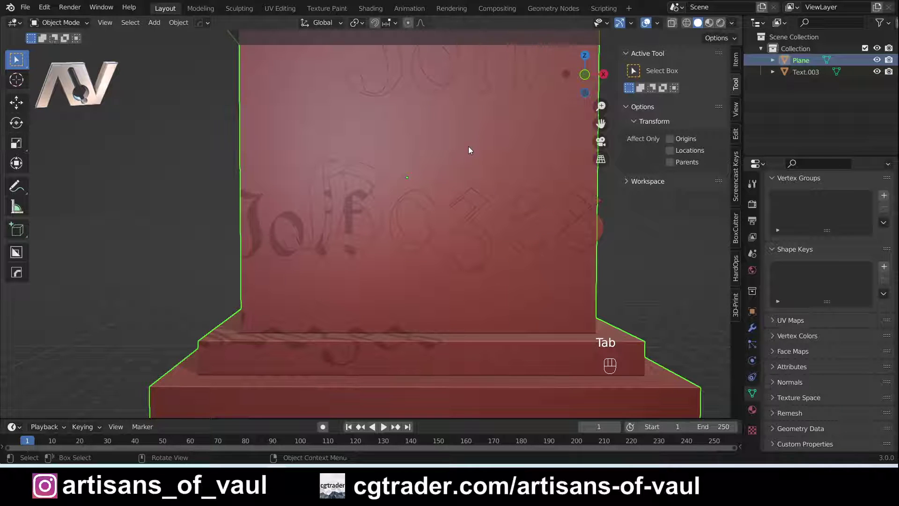
key("h")
left_click(369, 181)
key("Tab")
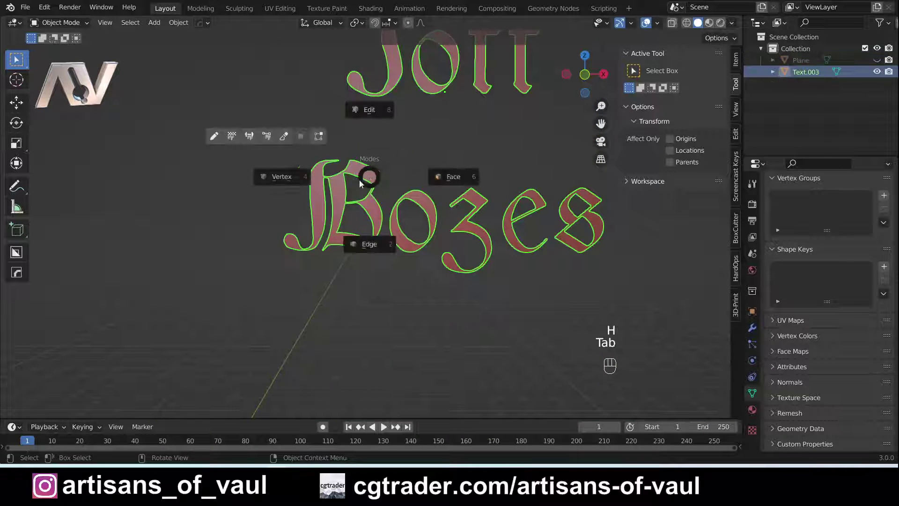
Examine the density of vertices and edges along the curves of the converted letters in both lines.
scroll(510, 209, "up", 4)
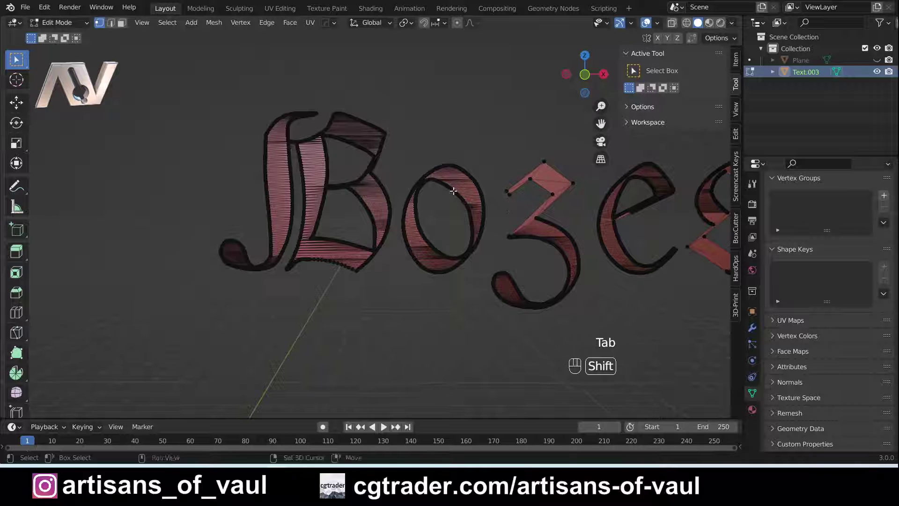
scroll(509, 209, "down", 4)
middle_click_drag(434, 200, 401, 221, "shift")
scroll(366, 157, "up", 5)
middle_click_drag(366, 157, 354, 160, "shift")
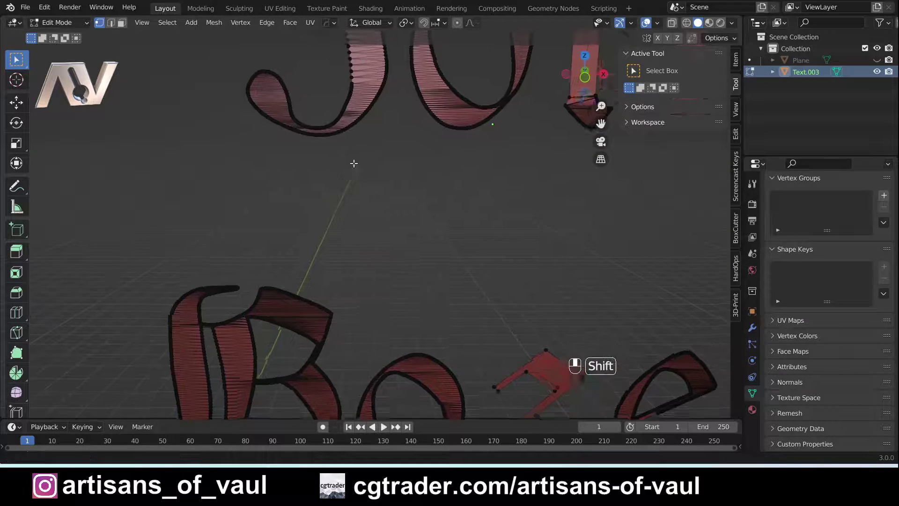
scroll(351, 197, "up", 6)
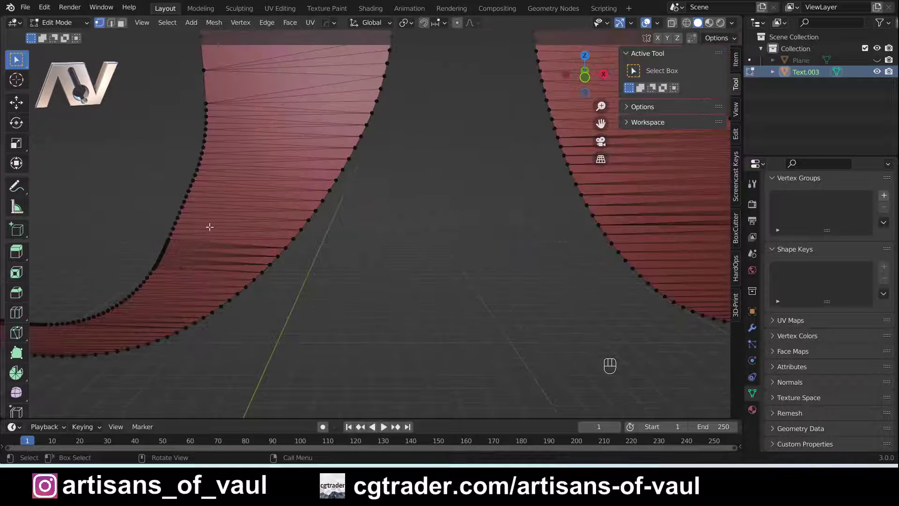
scroll(210, 227, "down", 8)
middle_click_drag(395, 246, 455, 245, "shift")
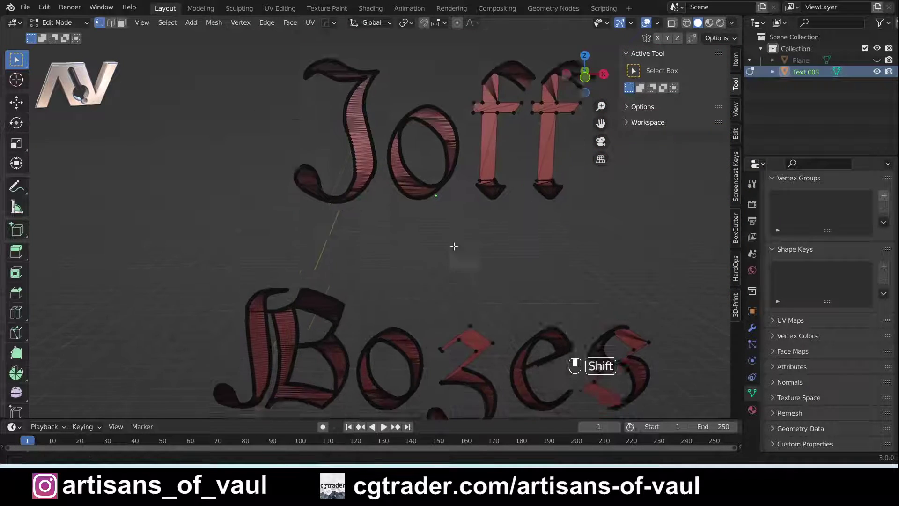
scroll(448, 211, "down", 2)
middle_click_drag(446, 211, 426, 221, "shift")
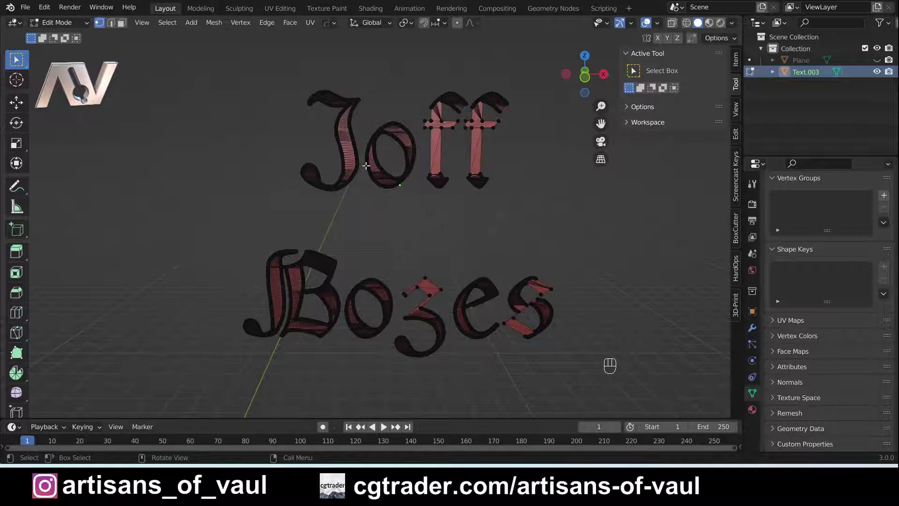
middle_click_drag(367, 166, 342, 152)
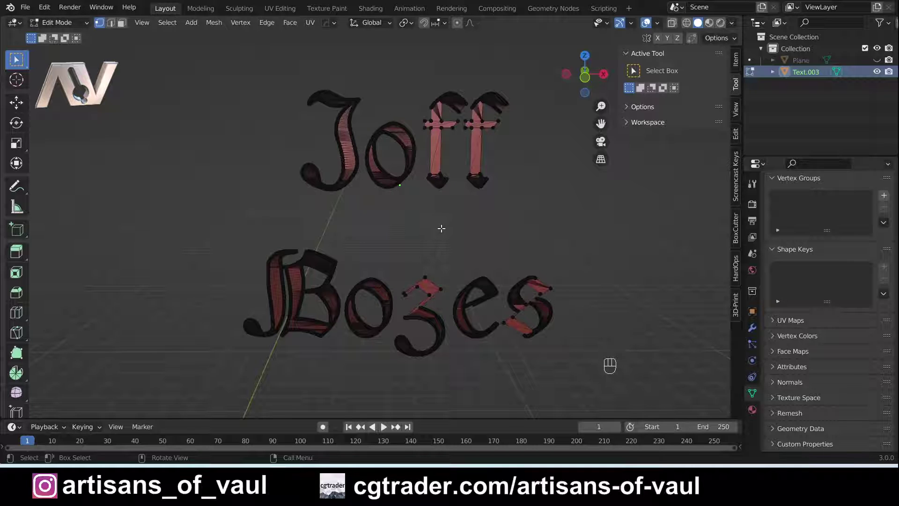
Add a Decimate modifier to the lettering mesh and switch it to Planar mode.
left_click(752, 328)
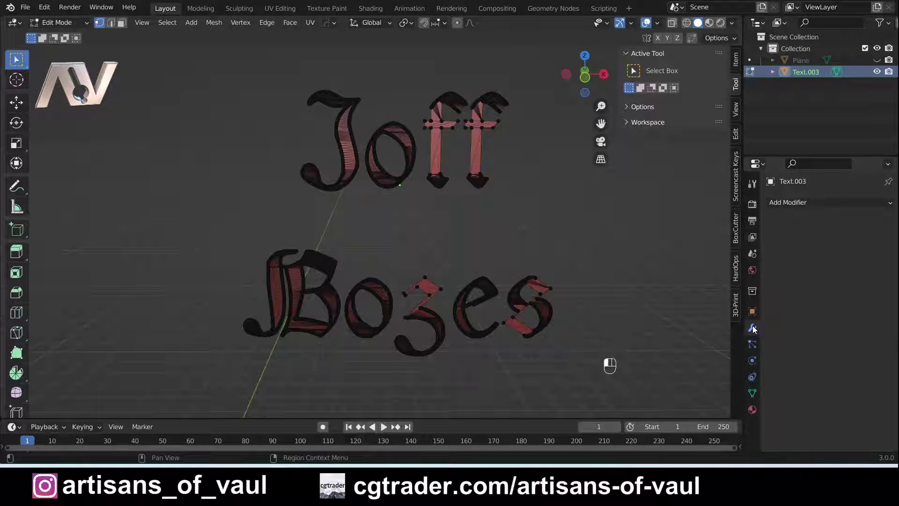
left_click(812, 201)
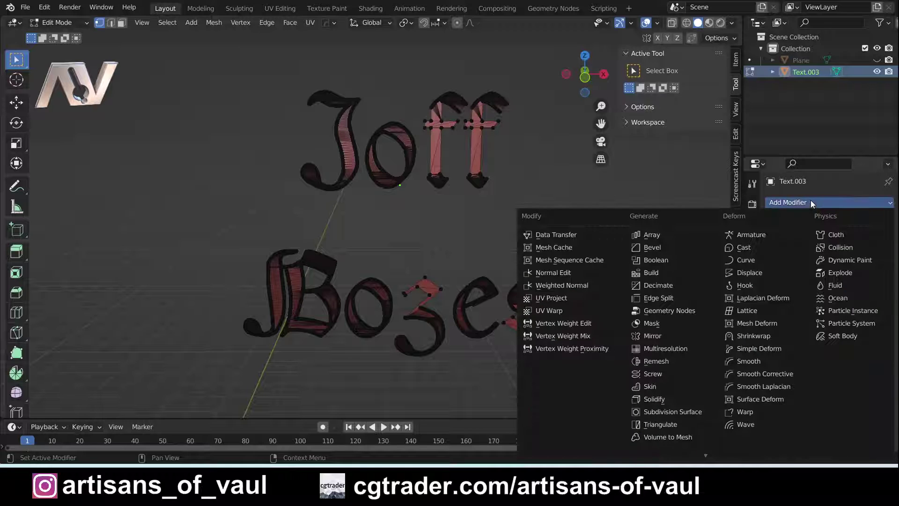
left_click(642, 285)
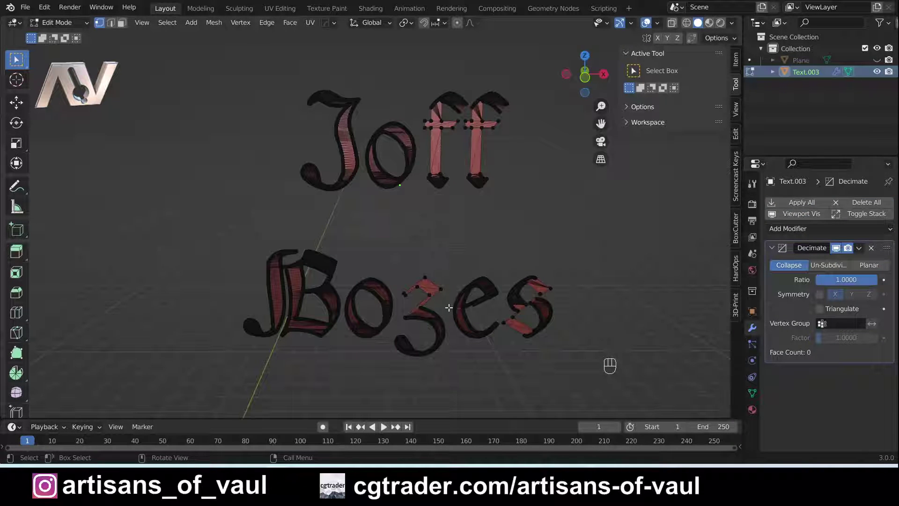
left_click(869, 265)
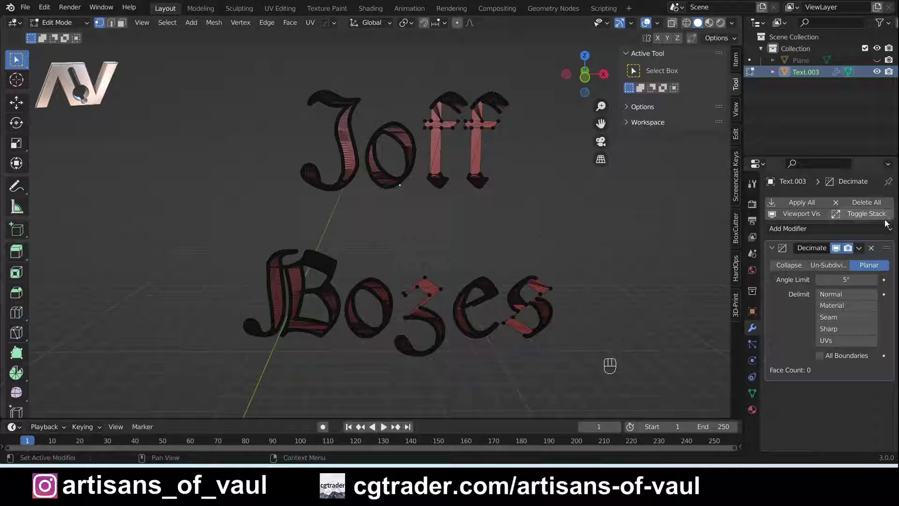
Apply the Decimate modifier to the lettering from Object Mode and reopen the mesh in Edit Mode.
left_click(810, 202)
left_click(809, 202)
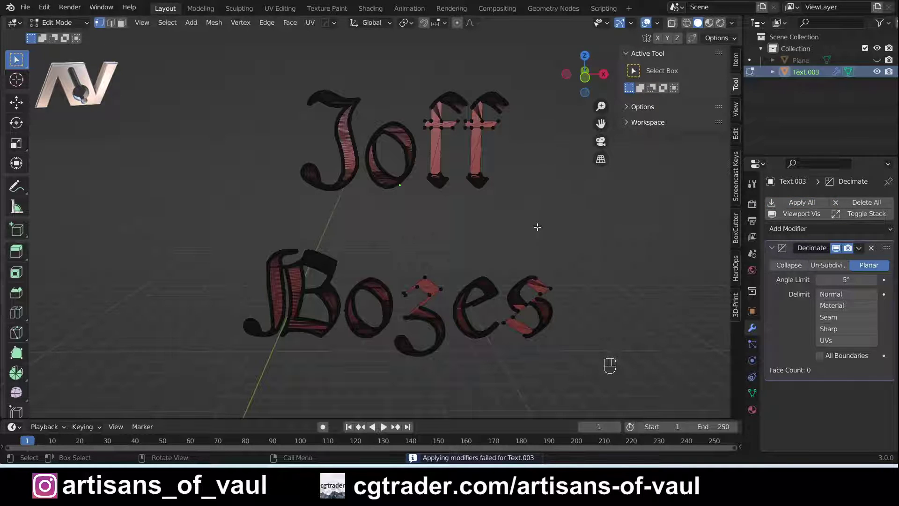
key("Tab")
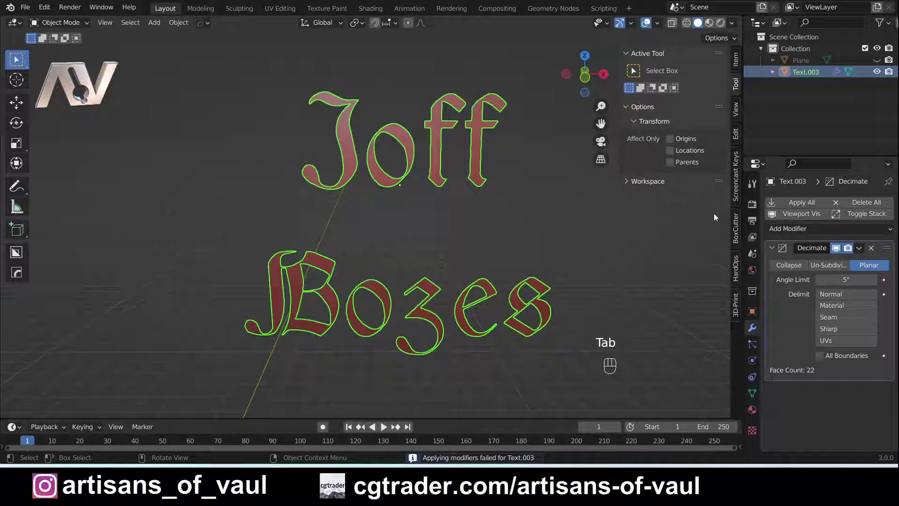
left_click(801, 203)
key("Tab")
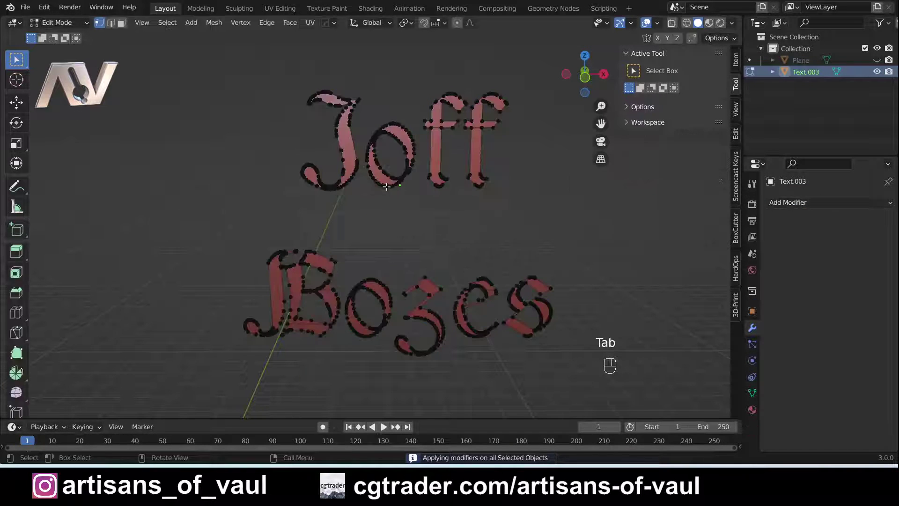
Examine the vertex spacing and remaining edges around the letters of the lower line after decimation.
scroll(437, 141, "up", 2)
middle_click_drag(533, 287, 504, 165, "shift")
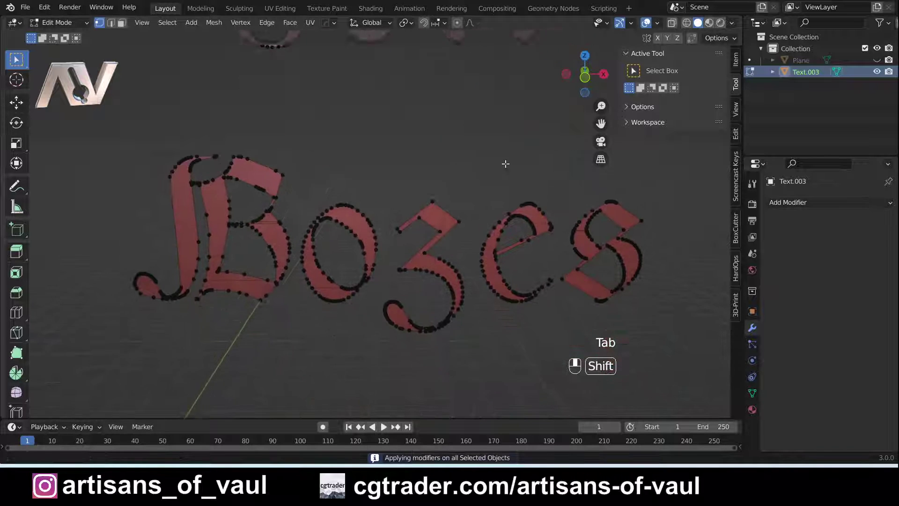
scroll(422, 220, "up", 3)
scroll(422, 220, "down", 1)
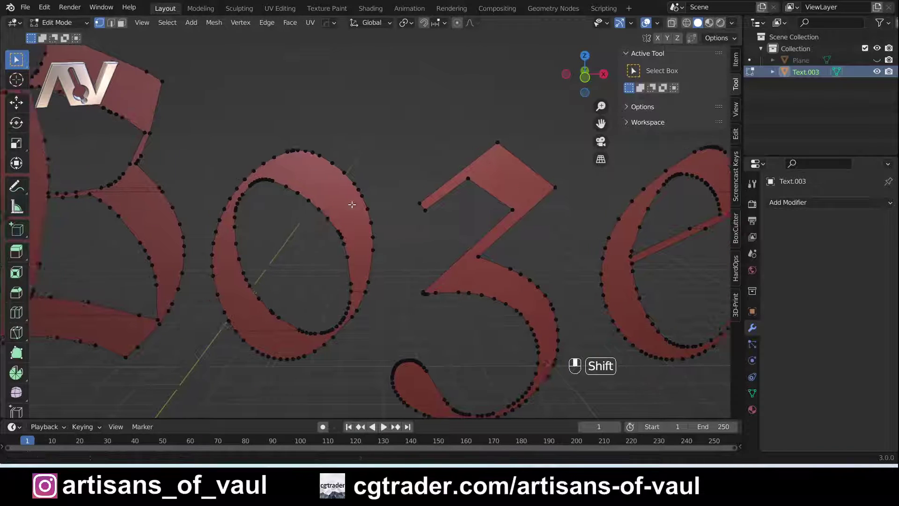
middle_click_drag(352, 203, 627, 267, "shift")
scroll(628, 267, "up", 2)
middle_click_drag(298, 176, 395, 235)
scroll(308, 199, "down", 3)
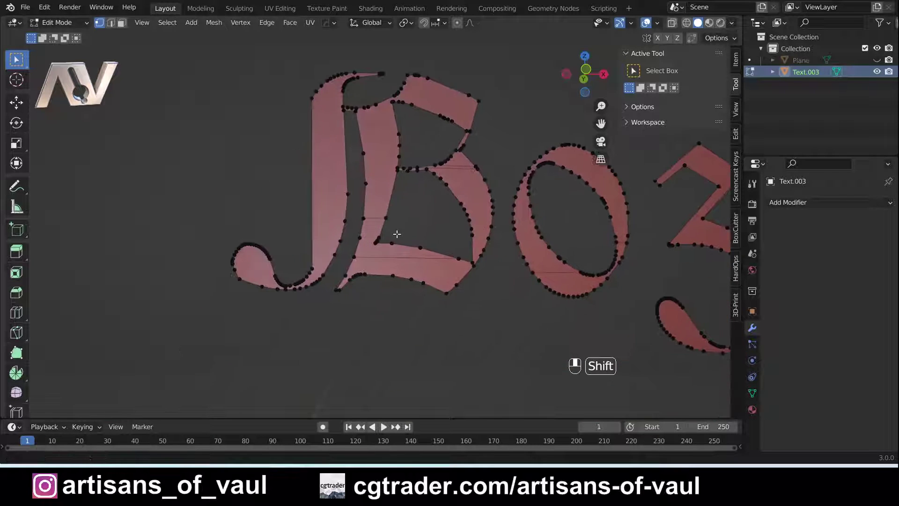
scroll(368, 267, "up", 3)
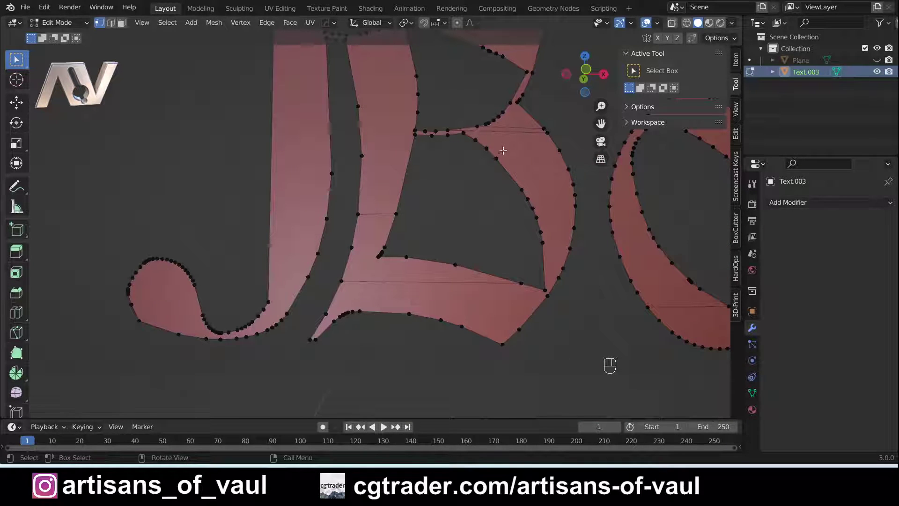
scroll(502, 142, "down", 3)
middle_click_drag(493, 181, 333, 187)
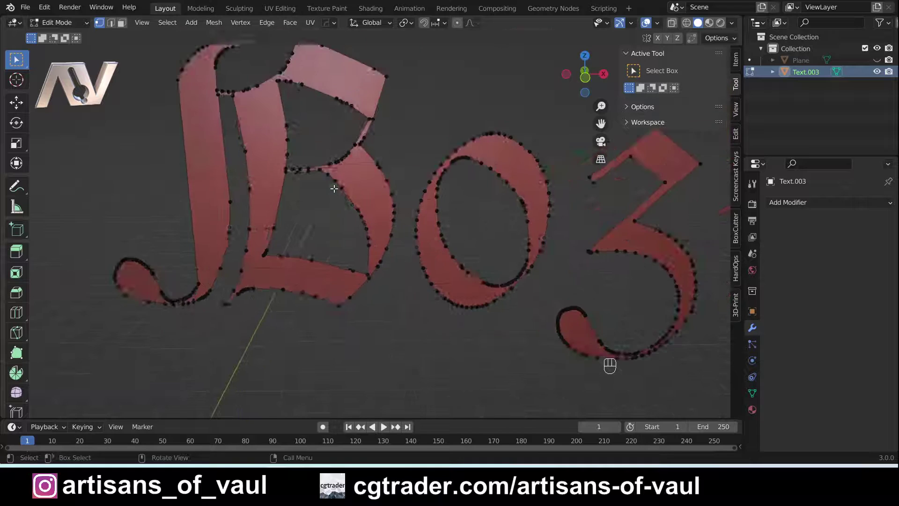
scroll(304, 137, "up", 3)
middle_click_drag(327, 60, 320, 125)
scroll(300, 201, "down", 3)
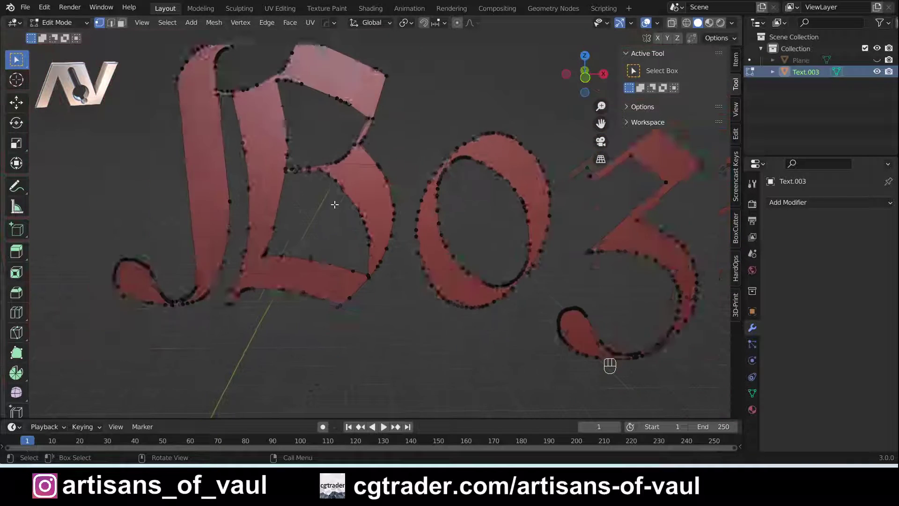
middle_click_drag(333, 201, 443, 288)
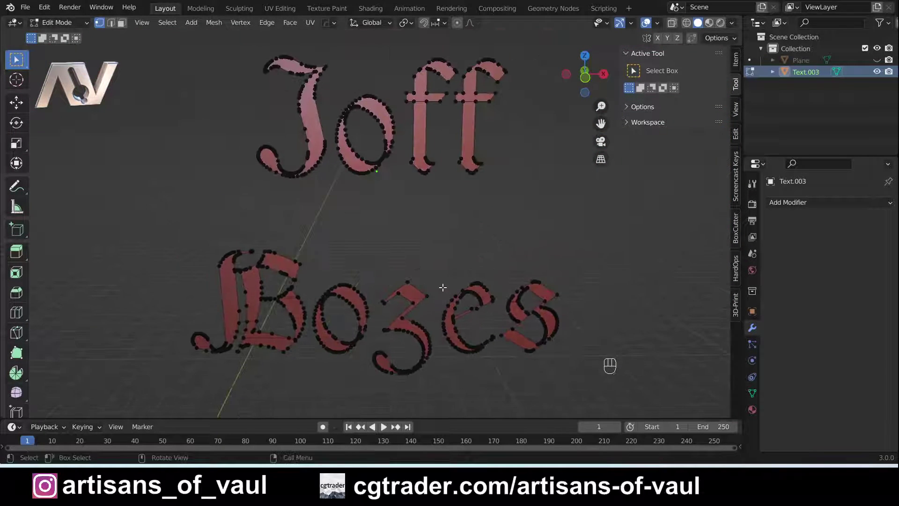
Examine the closely spaced vertices along the curves of the upper line's letters, especially the bottom of the "o".
scroll(438, 281, "down", 3)
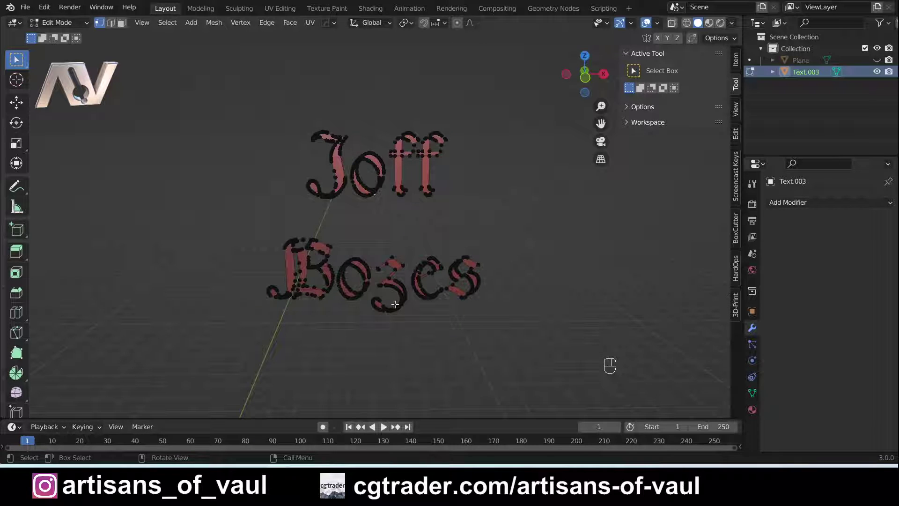
scroll(309, 187, "up", 8)
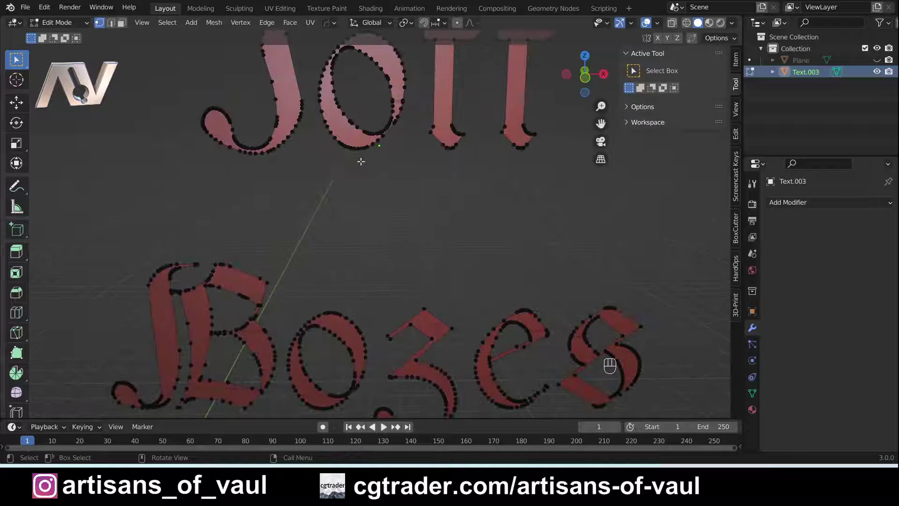
middle_click_drag(355, 154, 373, 236, "shift")
scroll(351, 225, "up", 4)
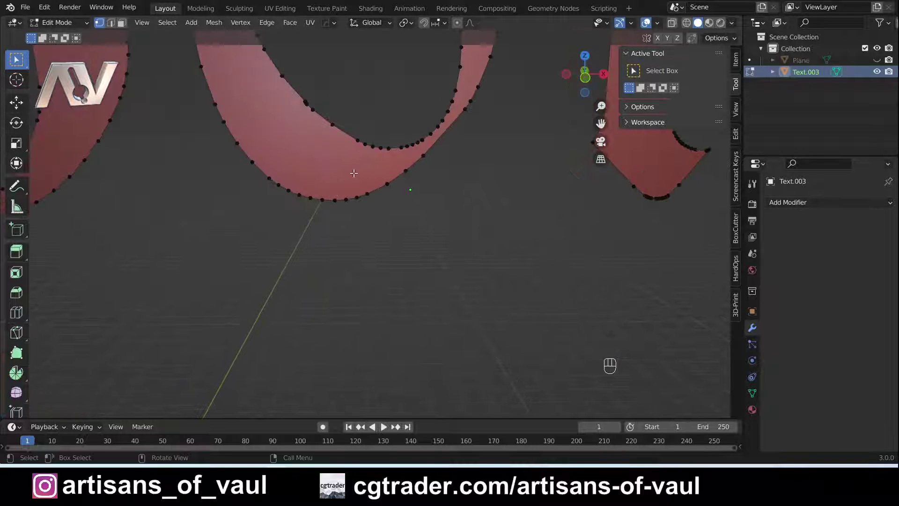
middle_click_drag(353, 176, 439, 255, "shift")
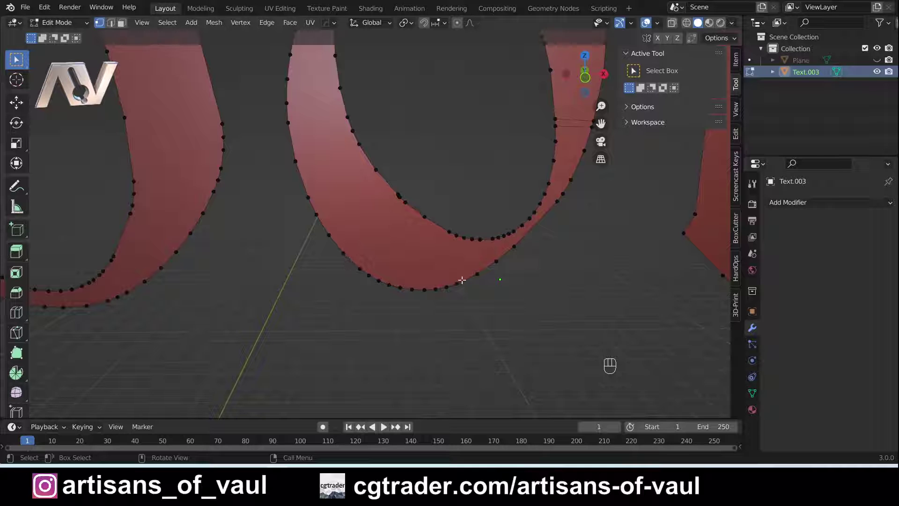
scroll(461, 280, "down", 4)
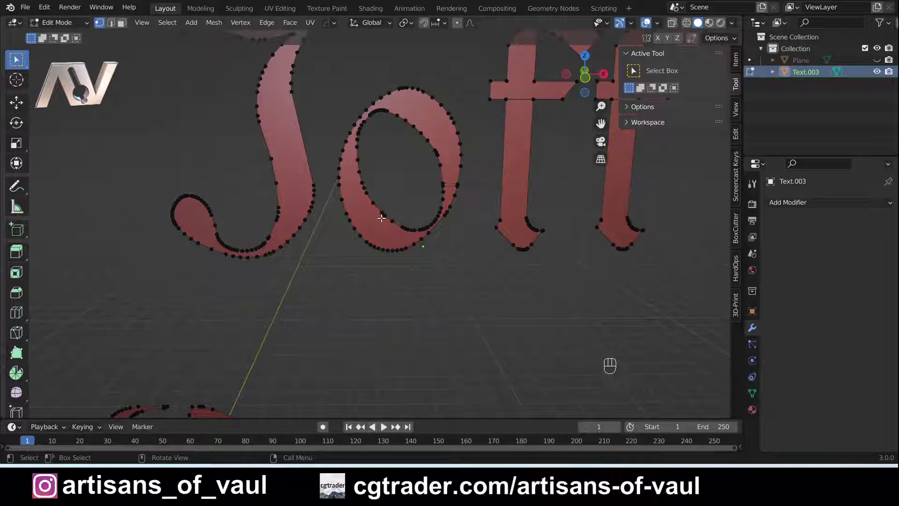
Select the whole lettering mesh and merge its vertices by distance with a merge distance of 0.00001 m.
scroll(382, 217, "up", 2)
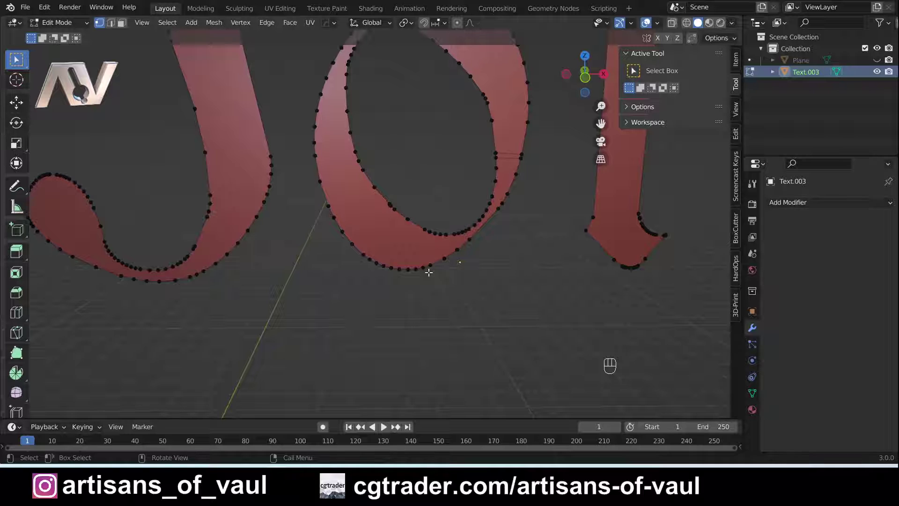
key("a")
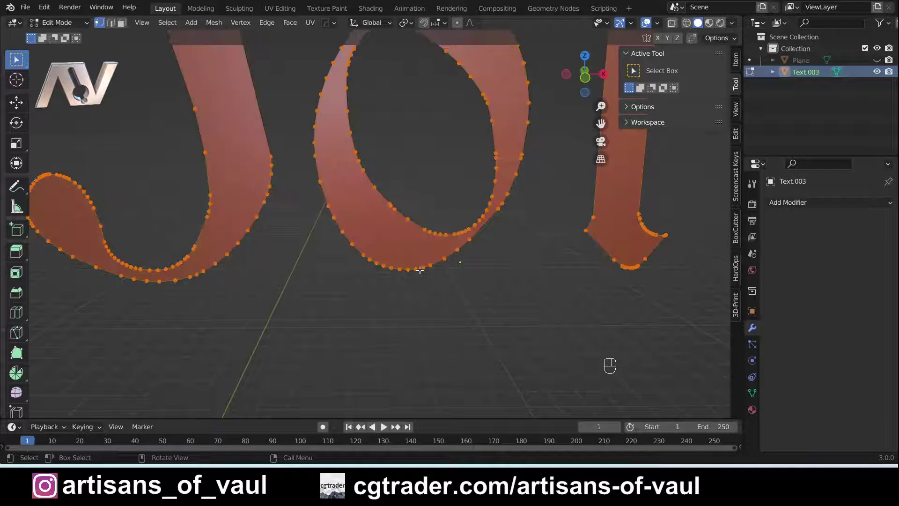
key("m")
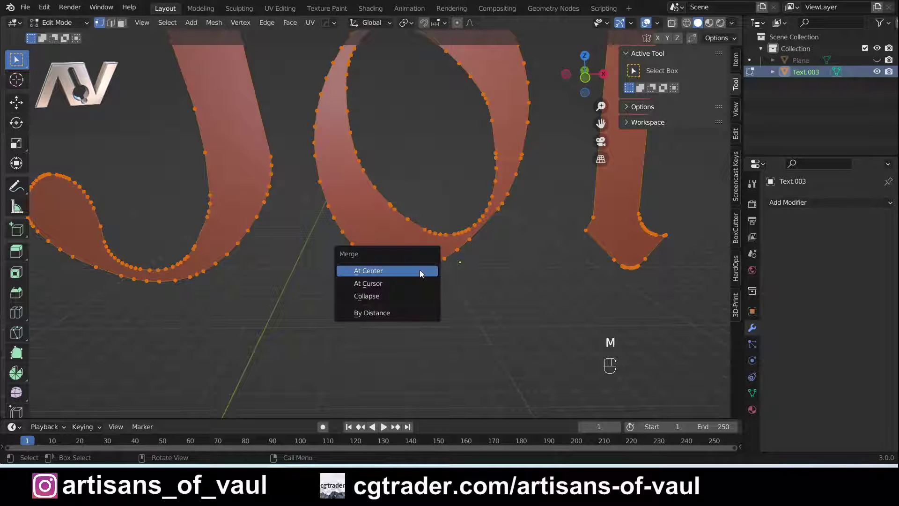
left_click(384, 316)
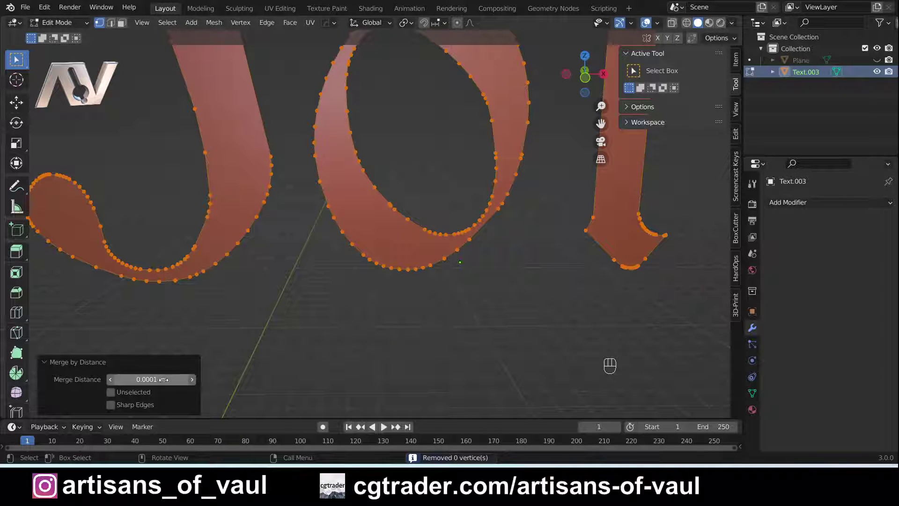
left_click(111, 379)
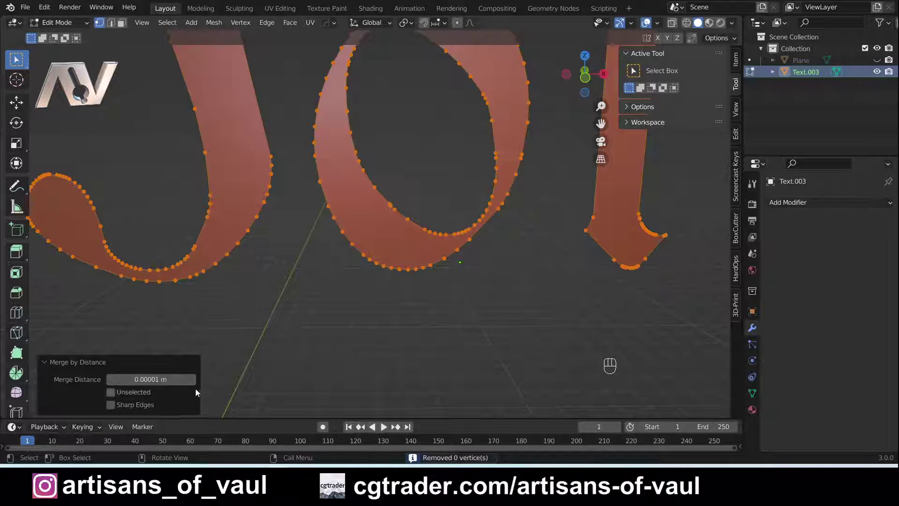
Try merge distances of 0.01 m and 0.02 m on the lettering and return to 0.00001 m.
left_click_drag(192, 379, 192, 380)
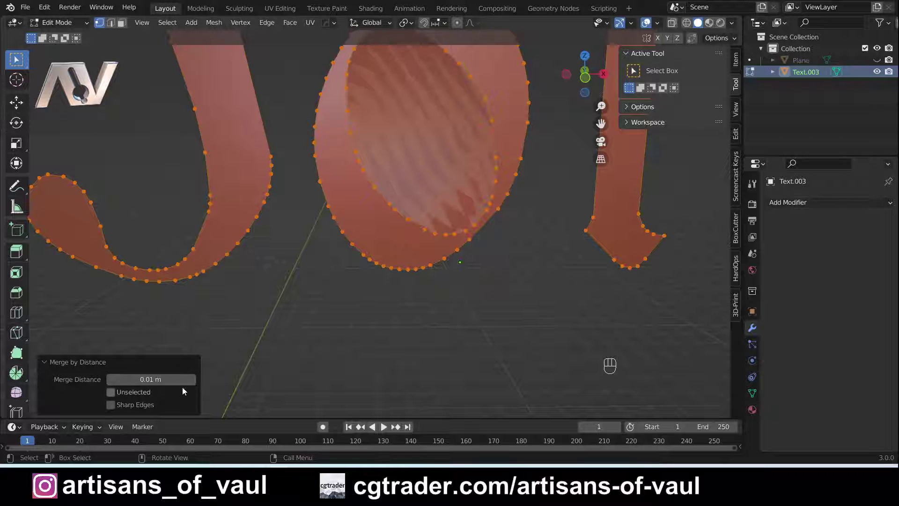
left_click(190, 379)
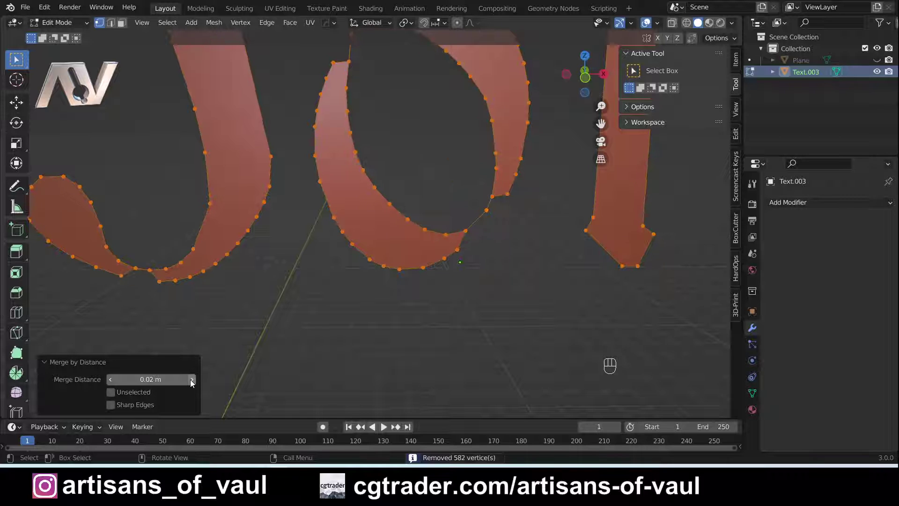
left_click(107, 379)
left_click(108, 380)
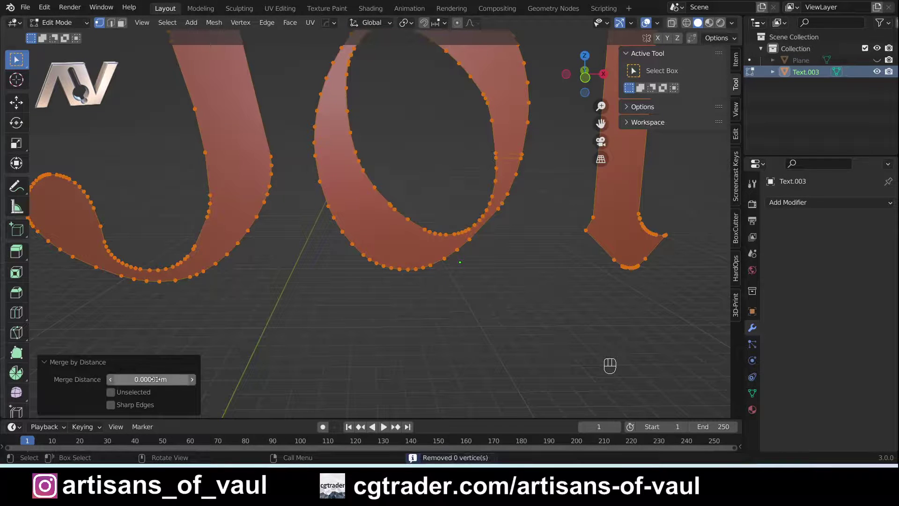
Try a merge distance of 0.01 m while inspecting the curved tail of the "J", and restore 0.00001 m.
middle_click_drag(226, 310, 419, 317, "shift")
scroll(420, 356, "up", 3)
scroll(341, 327, "up", 3)
left_click(195, 381)
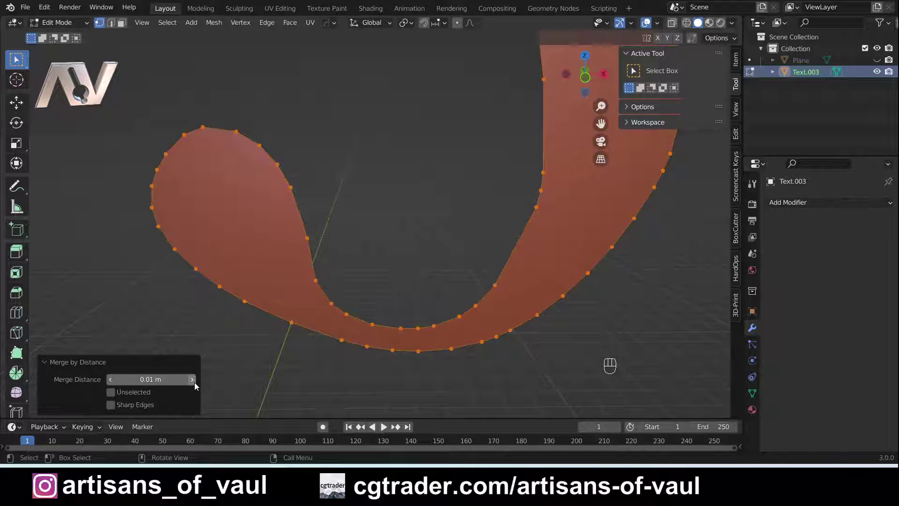
left_click_drag(116, 378, 84, 378)
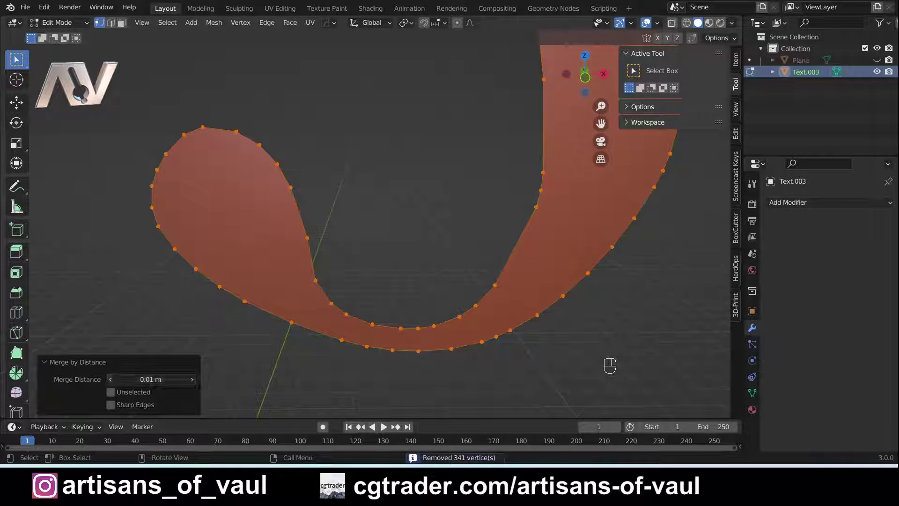
left_click(199, 379)
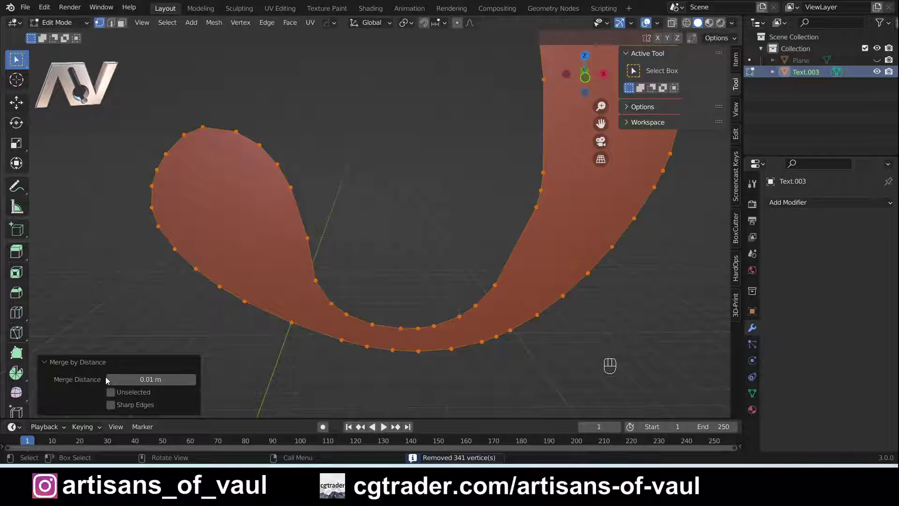
Try a merge distance of 0.01 m while inspecting the upper line's "o", and lower the distance again.
scroll(337, 305, "down", 2)
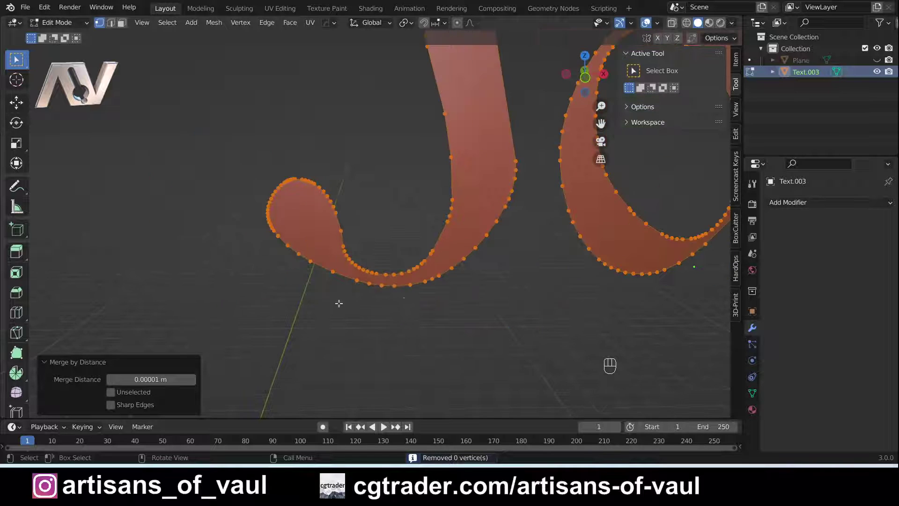
middle_click_drag(520, 299, 345, 303, "shift")
scroll(343, 327, "up", 2)
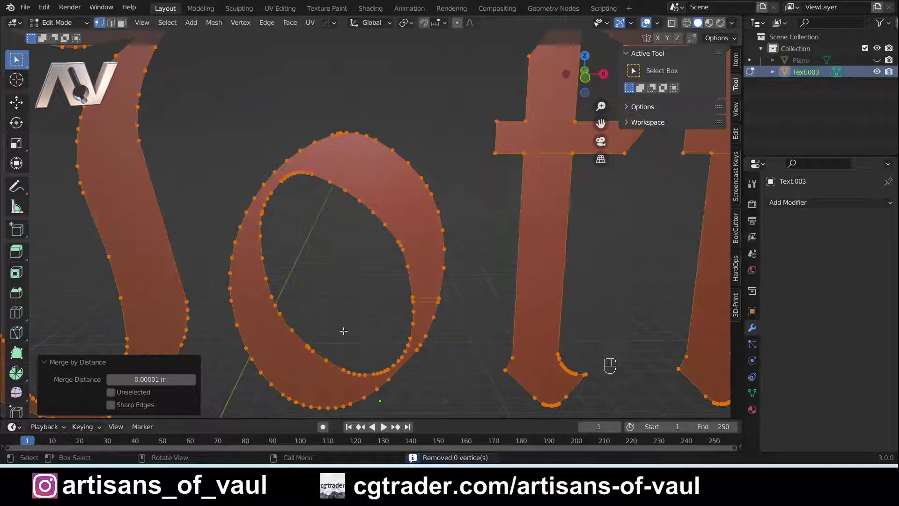
left_click(192, 385)
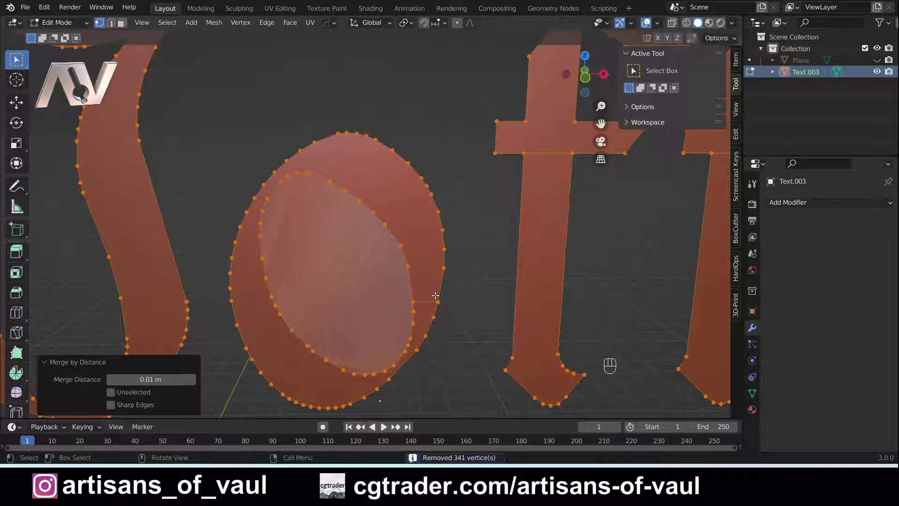
middle_click_drag(419, 293, 400, 252, "shift")
scroll(401, 252, "up", 3)
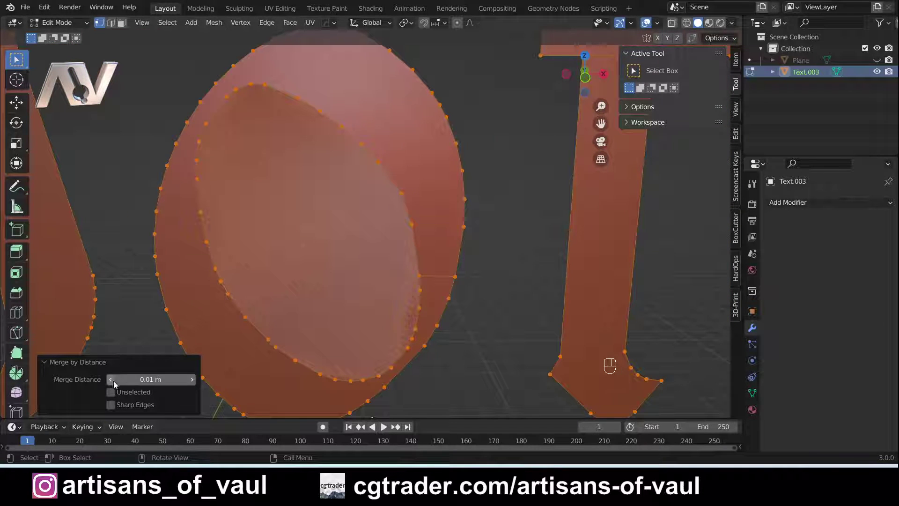
left_click(113, 379)
Slide the upper of the two close cross edges of the upper line's "o" upward by a factor of about 0.427.
left_click(413, 271)
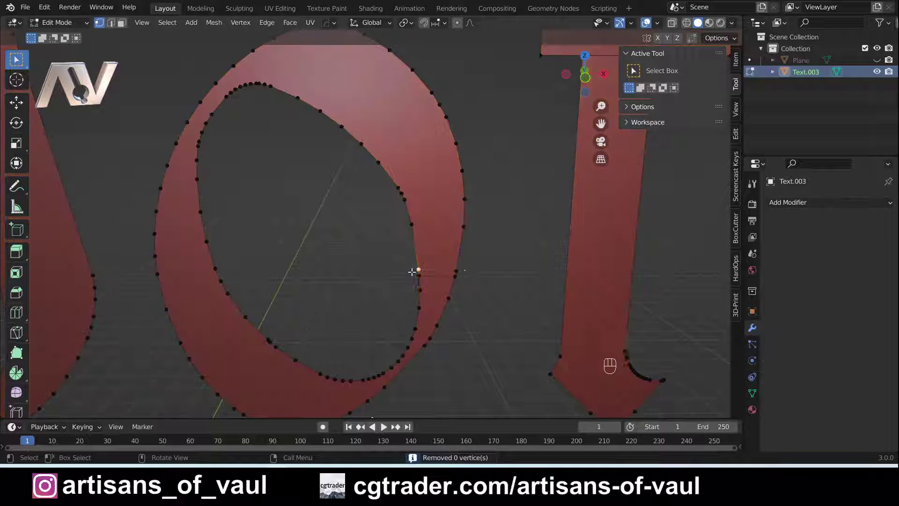
left_click(456, 271, "shift")
key("g")
key("g")
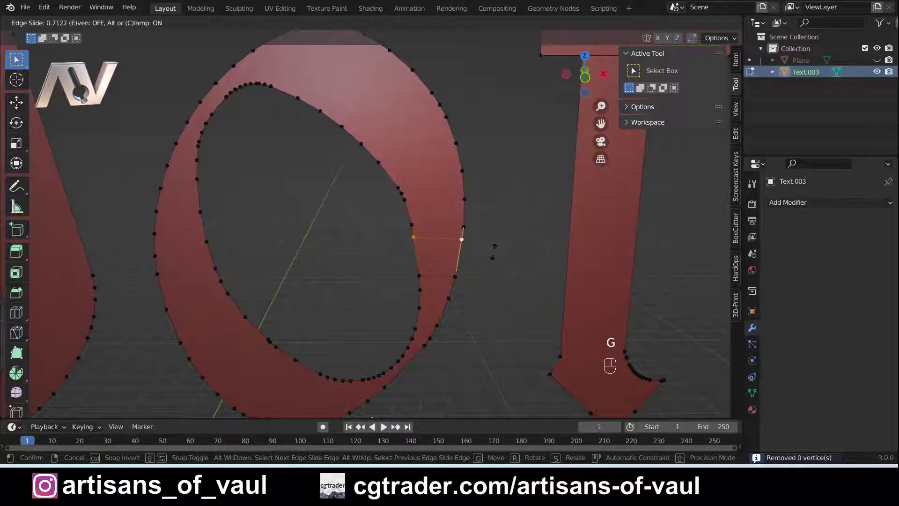
left_click(490, 258)
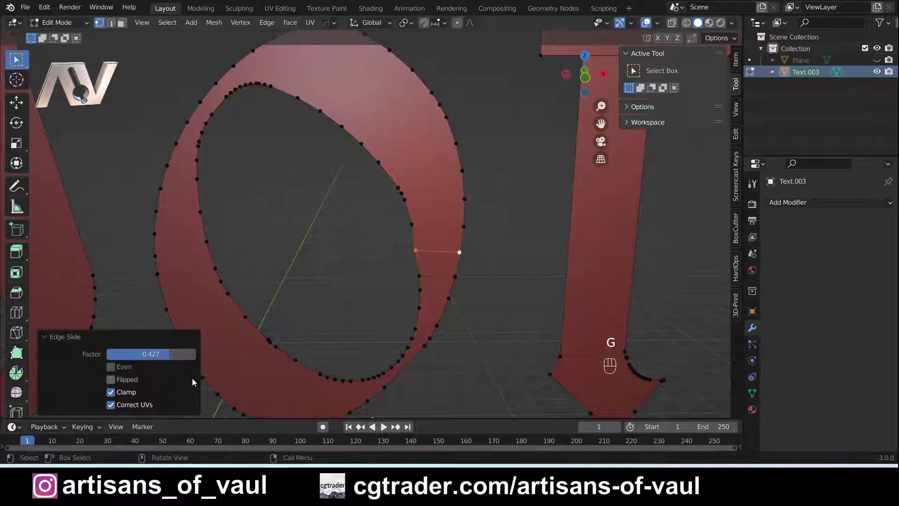
key("Tab")
key("Tab")
Merge all of the lettering's vertices by distance, trying 0.04 m and 0.02 m and settling on 0.01 m.
middle_click_drag(192, 377, 496, 240)
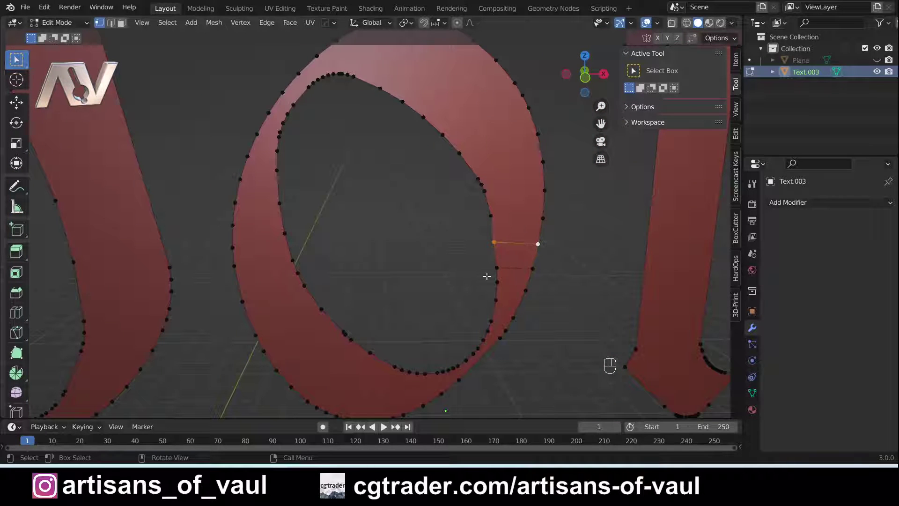
key("a")
key("m")
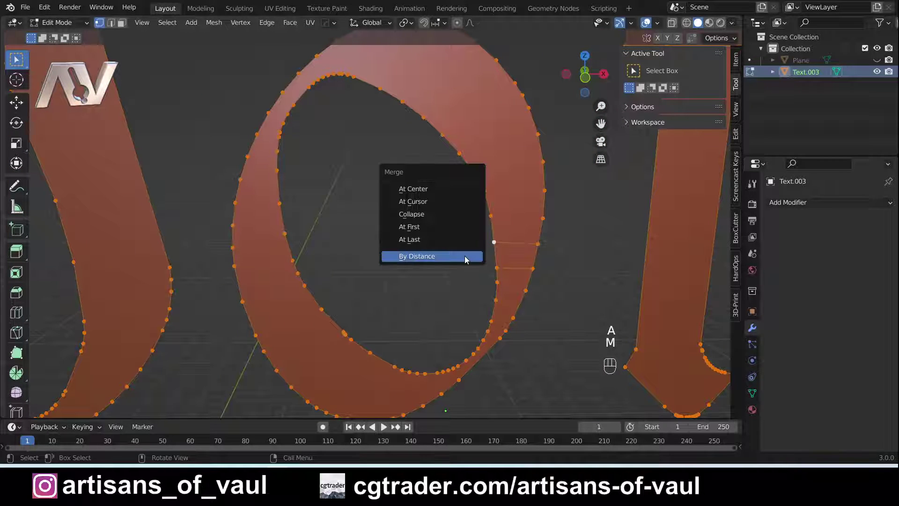
left_click(466, 259)
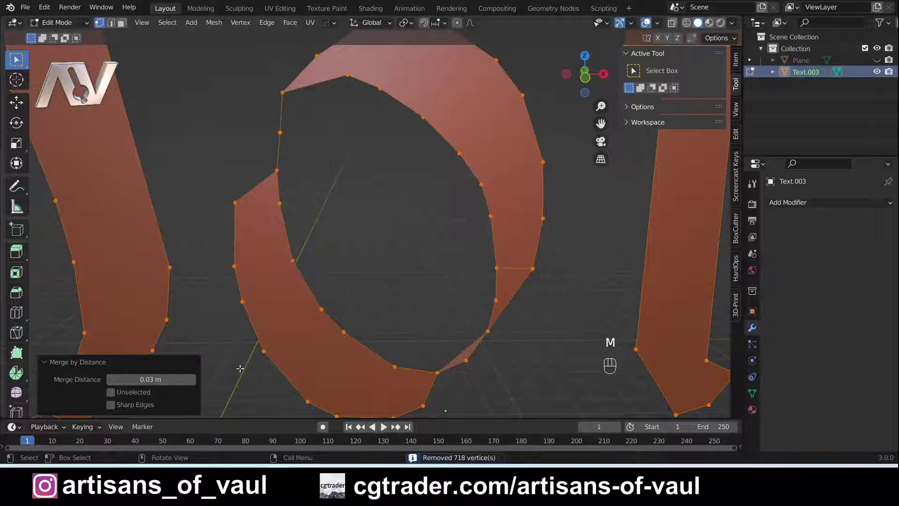
left_click(193, 380)
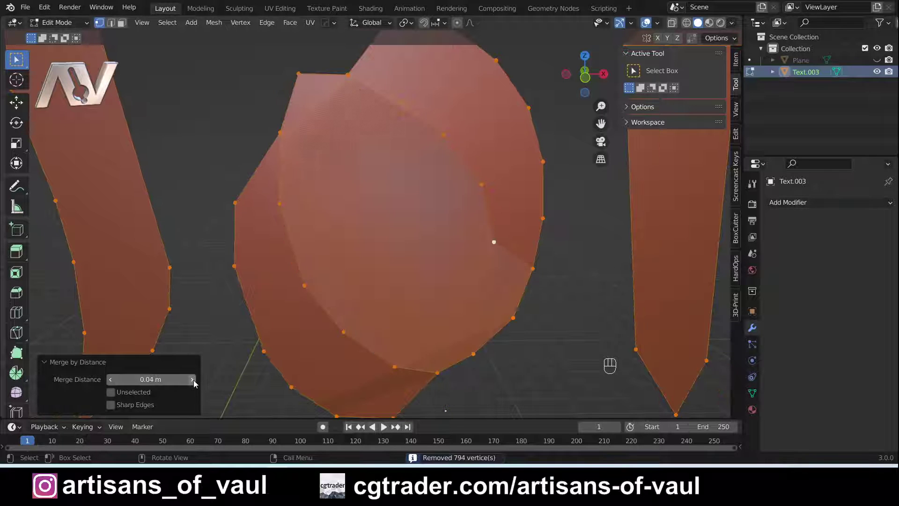
left_click(110, 379)
left_click(111, 380)
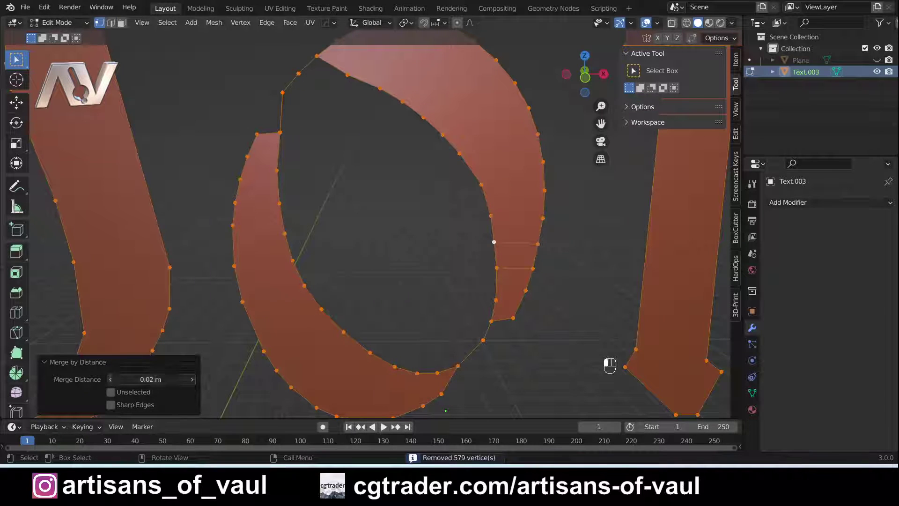
left_click(110, 379)
Try a merge distance of 0.02 m while comparing the letters of the lower line, and return to 0.01 m.
scroll(496, 296, "down", 3)
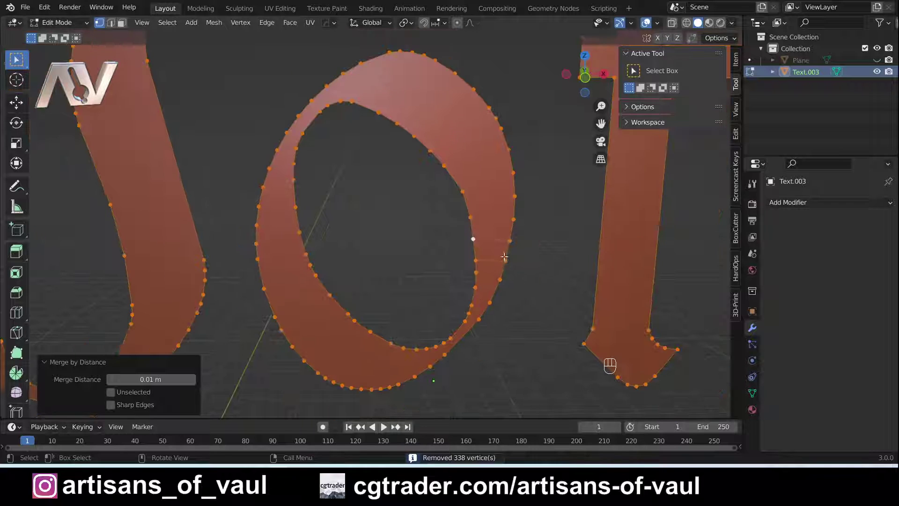
middle_click_drag(369, 182, 340, 222, "shift")
scroll(340, 222, "down", 2)
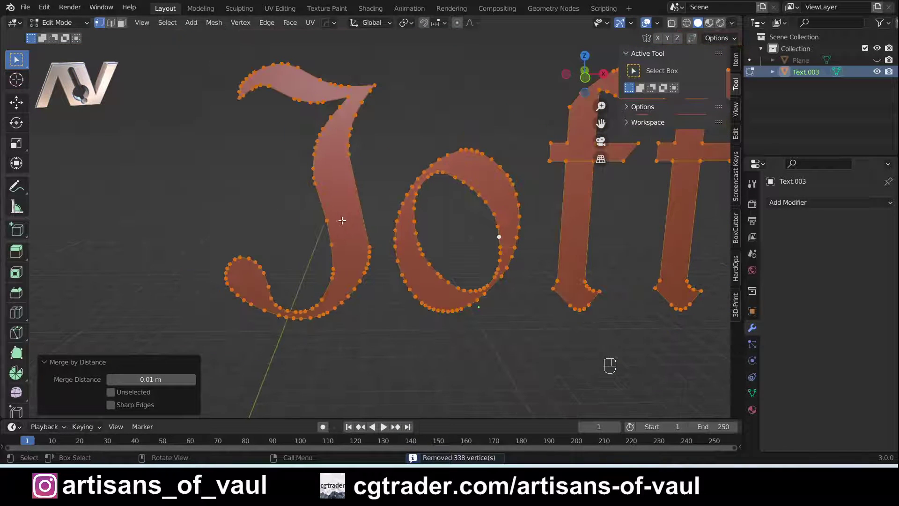
scroll(457, 236, "up", 3)
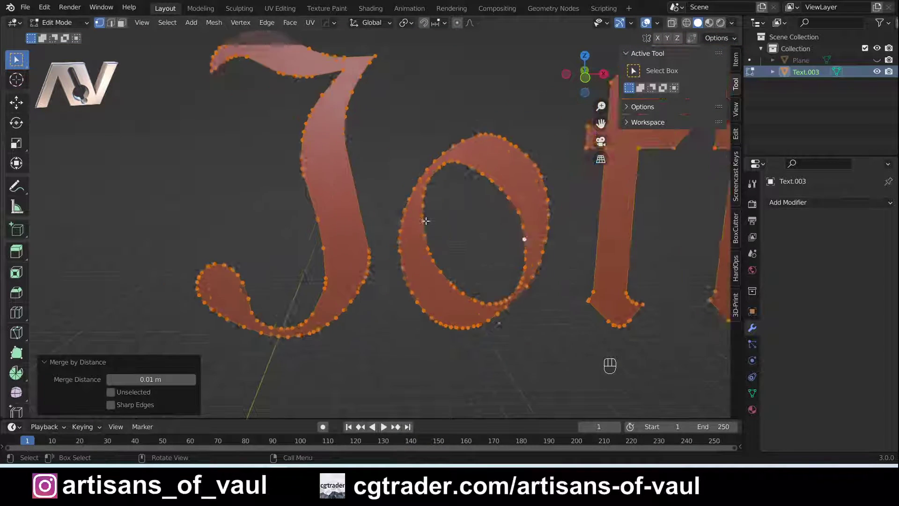
scroll(451, 178, "down", 3)
middle_click_drag(451, 178, 423, 47, "shift")
scroll(368, 319, "up", 4)
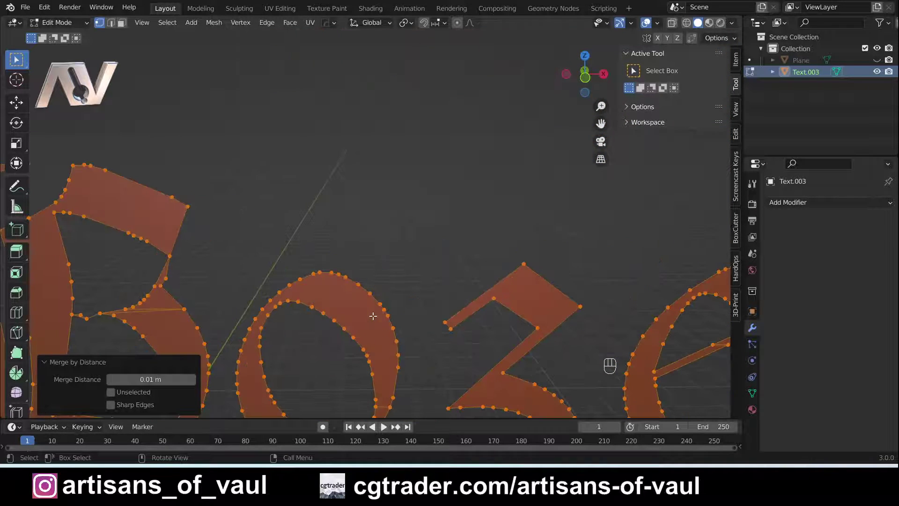
left_click_drag(109, 384, 123, 384)
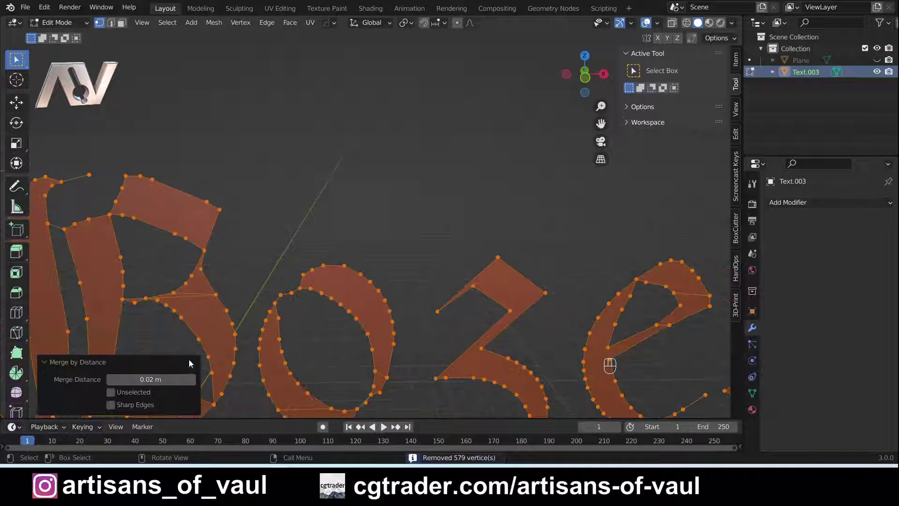
left_click(110, 379)
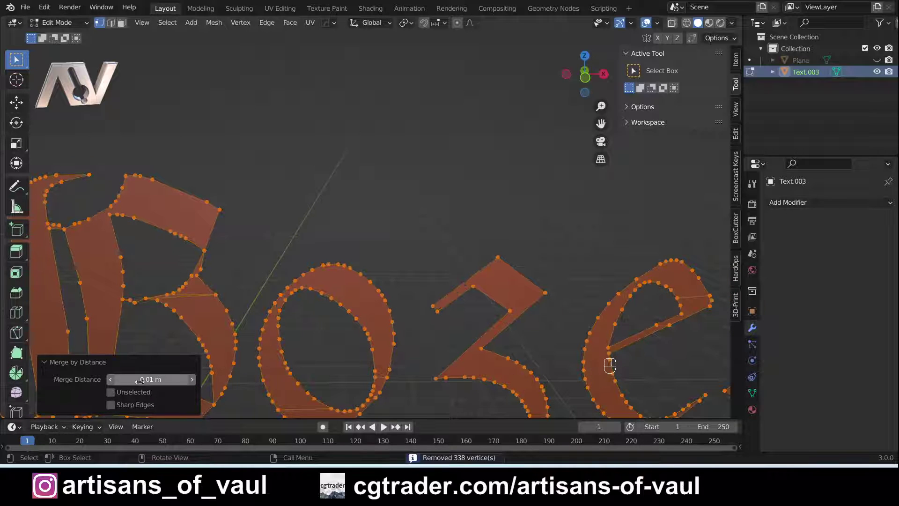
left_click(191, 380)
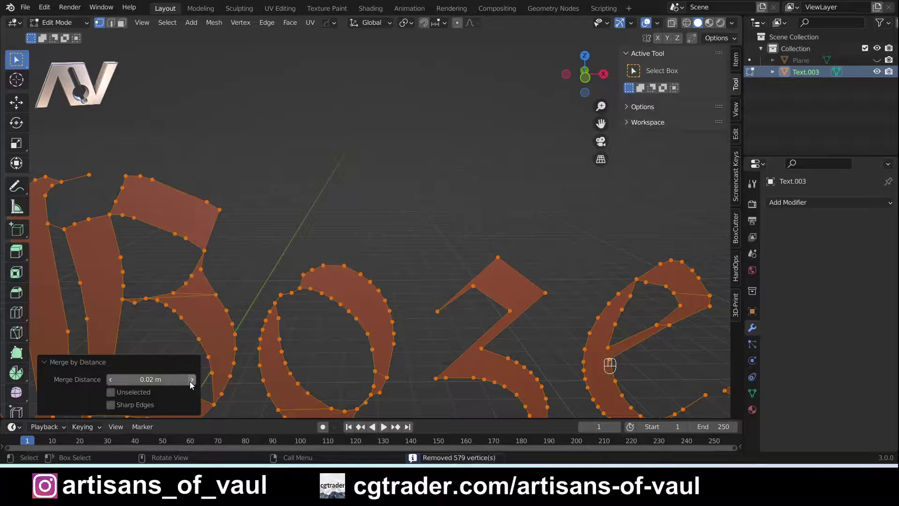
left_click(111, 379)
Try an intermediate merge distance of 0.015 m on the lettering and restore 0.01 m.
left_click(137, 379)
left_click(136, 379)
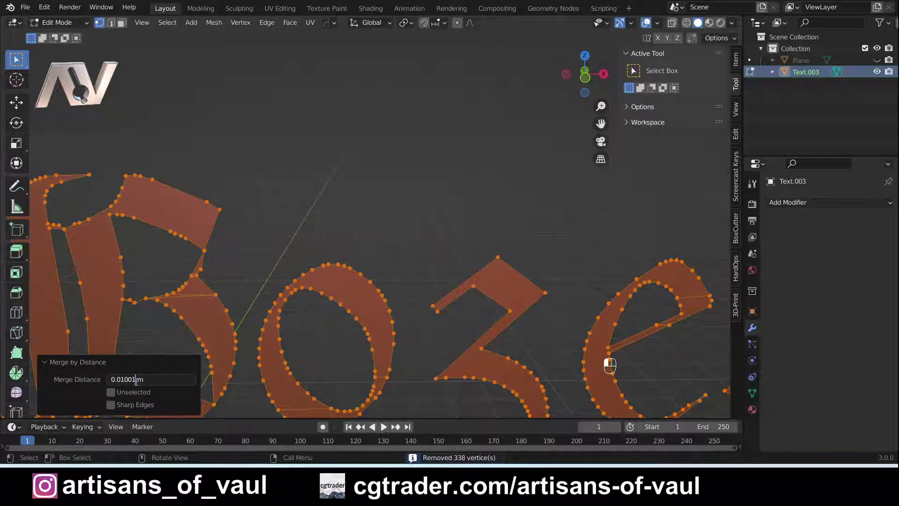
left_click_drag(136, 380, 123, 382)
type("5")
key("Return")
double_click(152, 379)
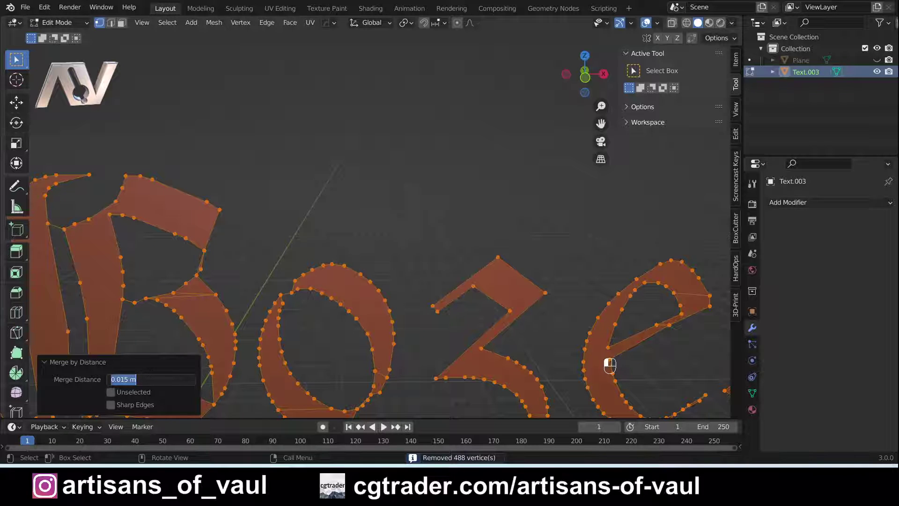
left_click(150, 378)
key("BackSpace")
key("BackSpace")
key("BackSpace")
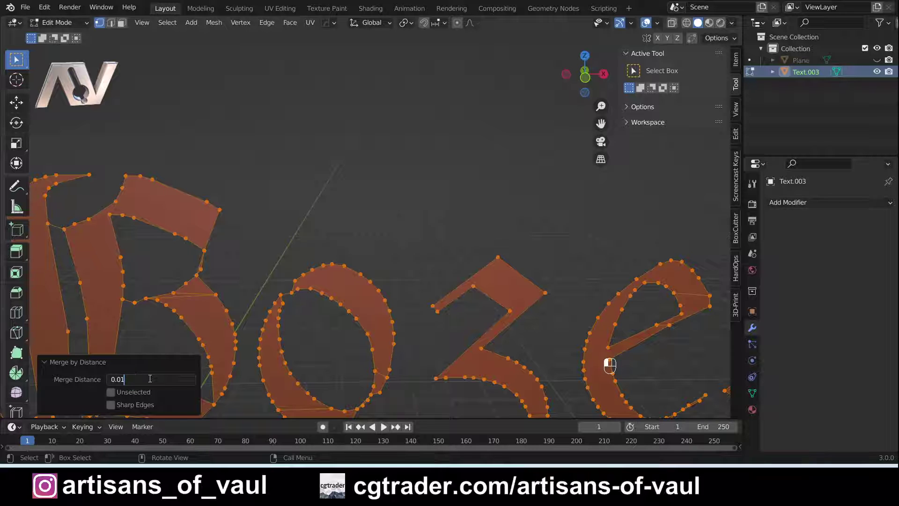
key("Return")
Apply a Limited Dissolve with a 5° max angle to all of the lettering and inspect the edge of the "J".
scroll(343, 116, "down", 3)
scroll(367, 200, "up", 5)
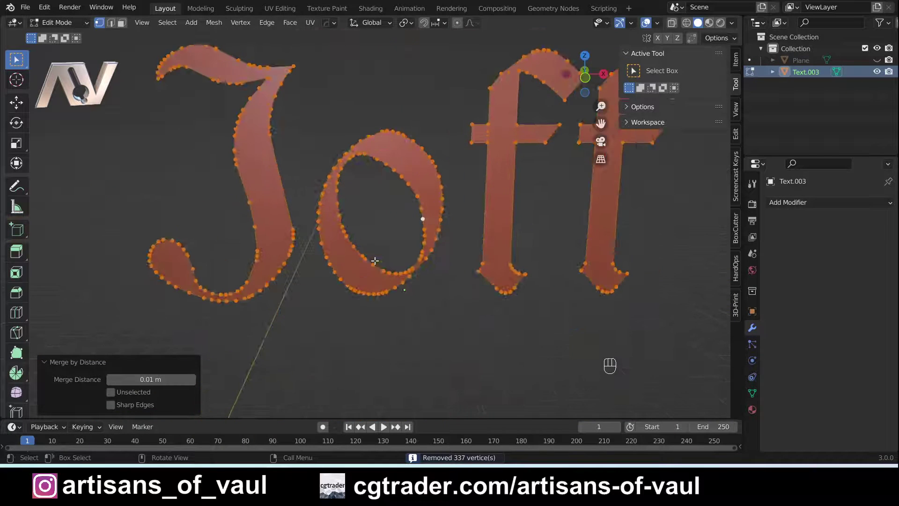
scroll(397, 255, "up", 2)
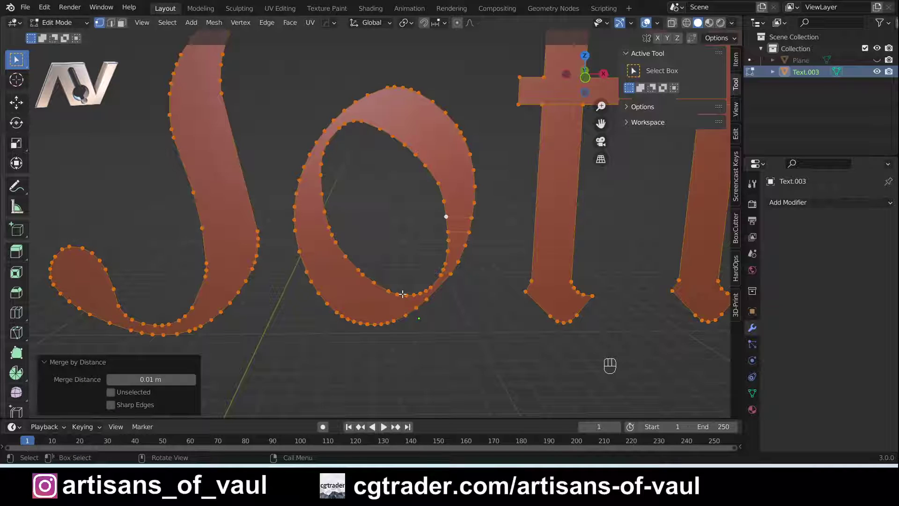
key("x")
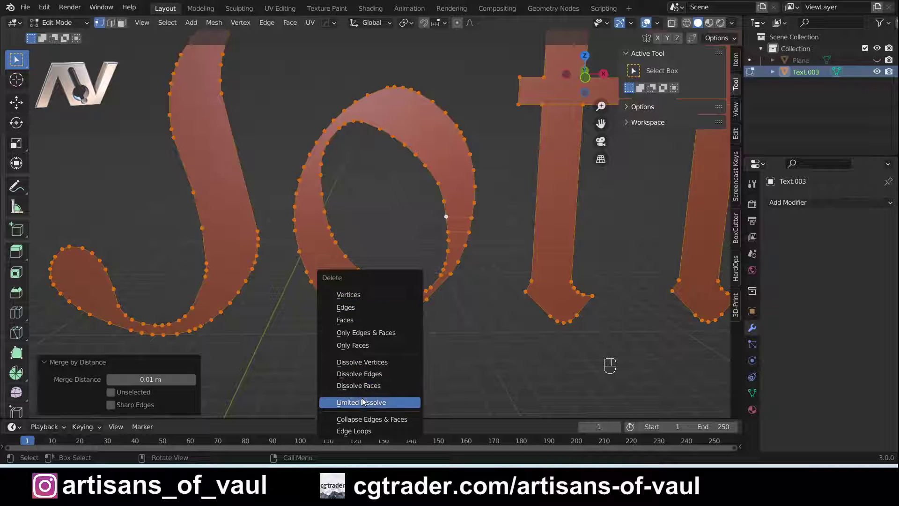
left_click(363, 401)
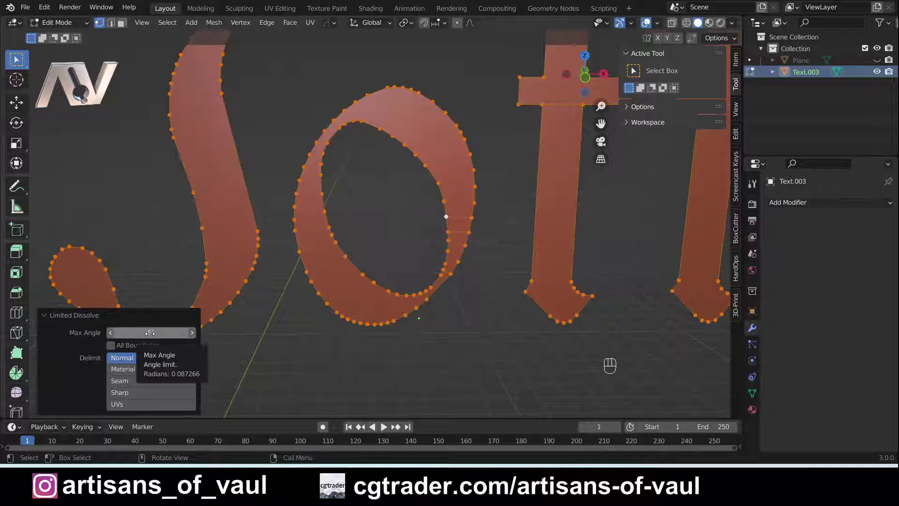
scroll(351, 251, "up", 8)
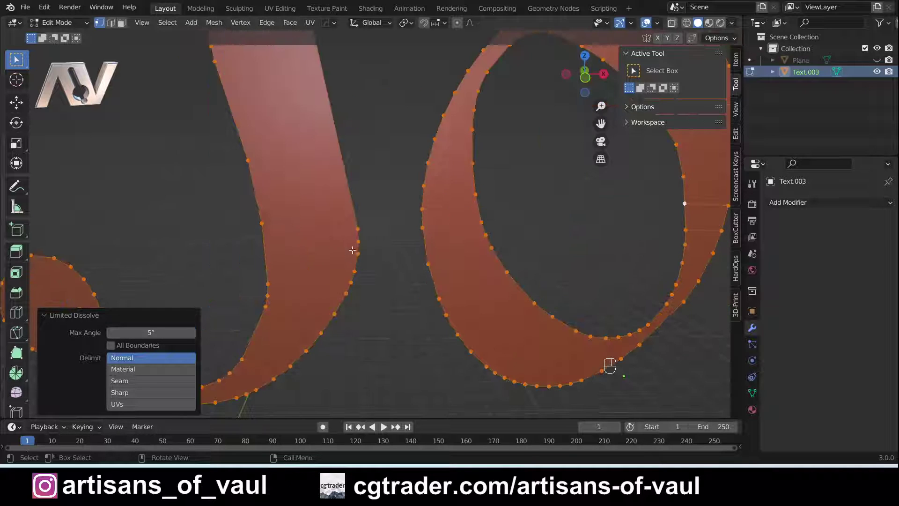
scroll(367, 256, "up", 3)
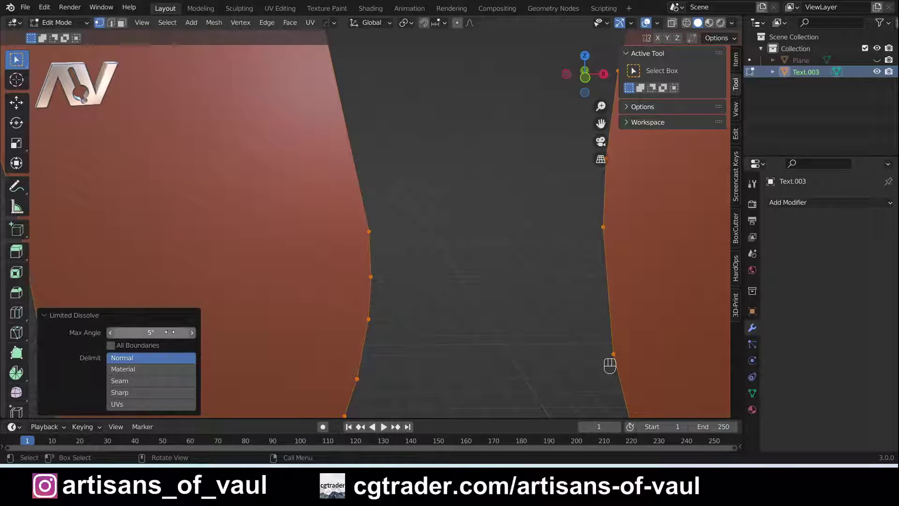
Raise the Limited Dissolve max angle through 6.1° to 8.4° while checking the outline of the upper line's "o".
left_click(195, 334)
left_click(195, 333)
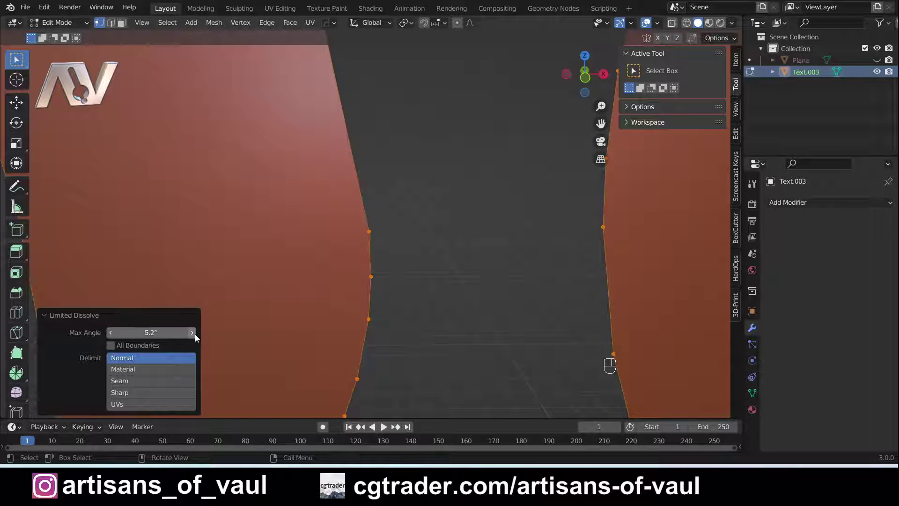
mouse_move(195, 333)
left_mouse_down()
mouse_move(225, 333)
mouse_move(197, 333)
left_mouse_up()
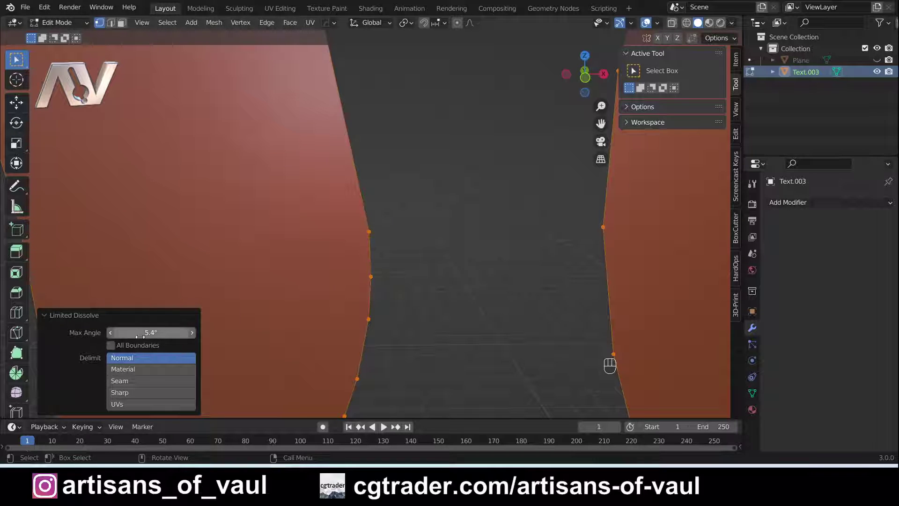
left_click_drag(150, 333, 159, 334)
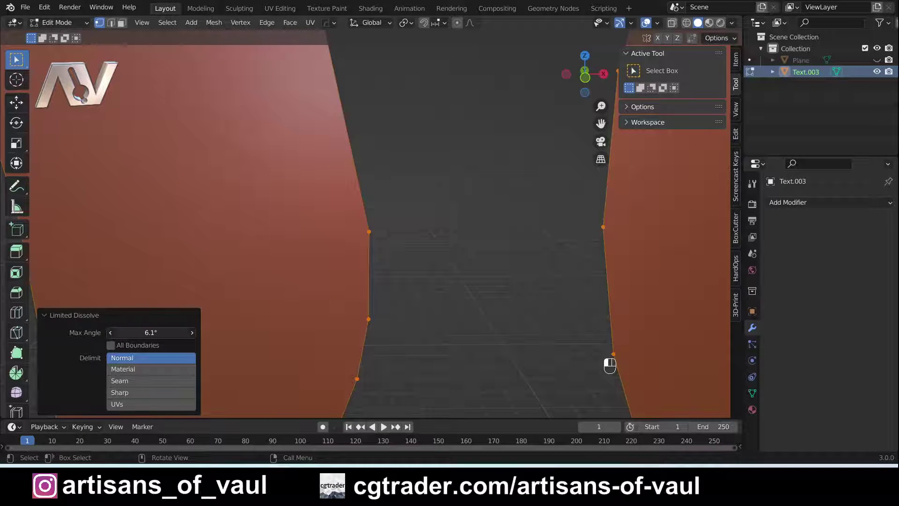
scroll(408, 293, "down", 5)
middle_click_drag(460, 264, 283, 319, "shift")
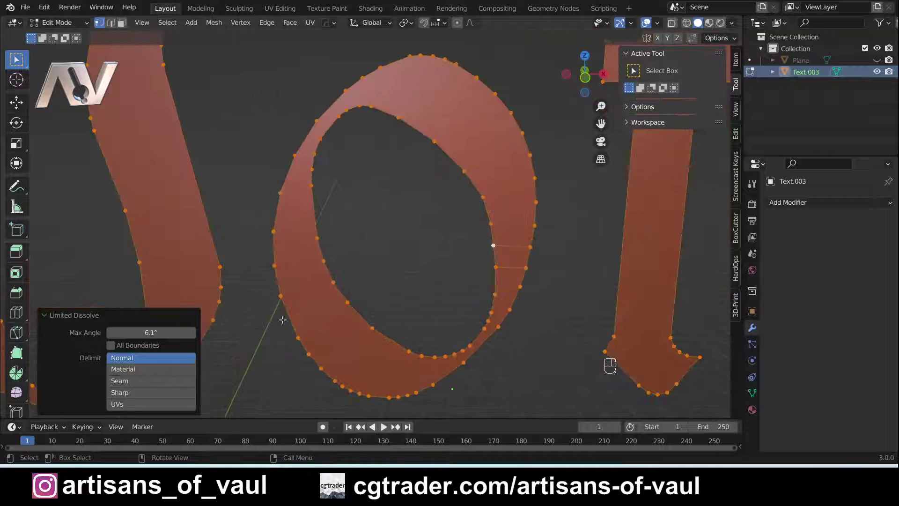
left_click_drag(150, 333, 172, 333)
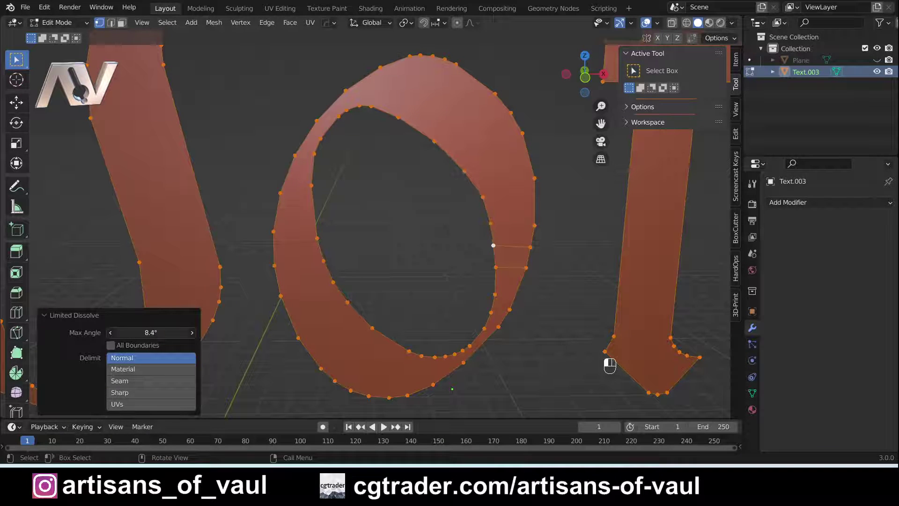
Increase the Limited Dissolve max angle to 10.1° while checking both lines of lettering.
scroll(383, 221, "down", 6)
middle_click_drag(318, 296, 346, 223, "shift")
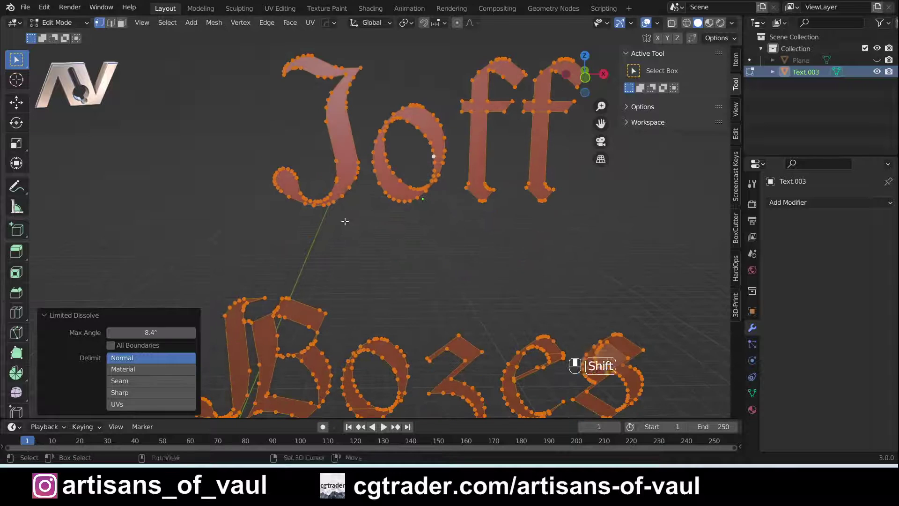
left_click_drag(172, 332, 179, 333)
scroll(333, 266, "down", 3)
scroll(350, 267, "up", 3)
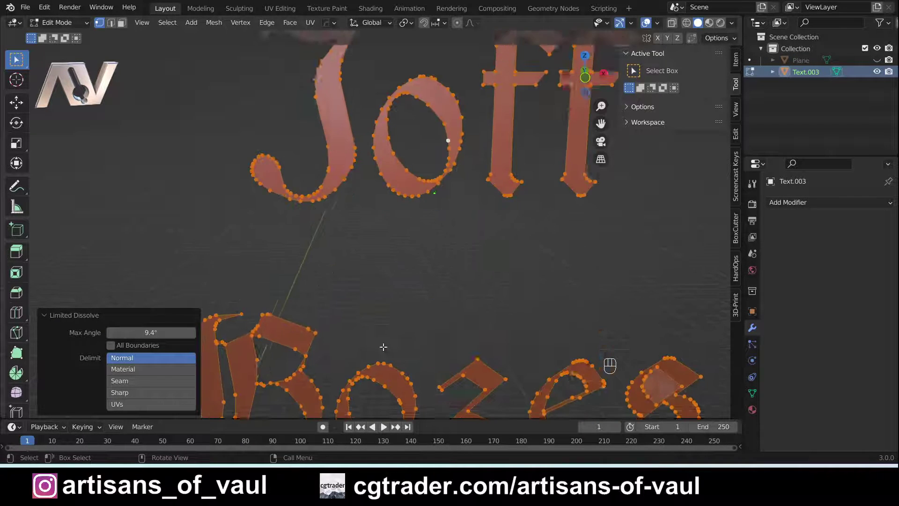
middle_click_drag(359, 320, 367, 231, "shift")
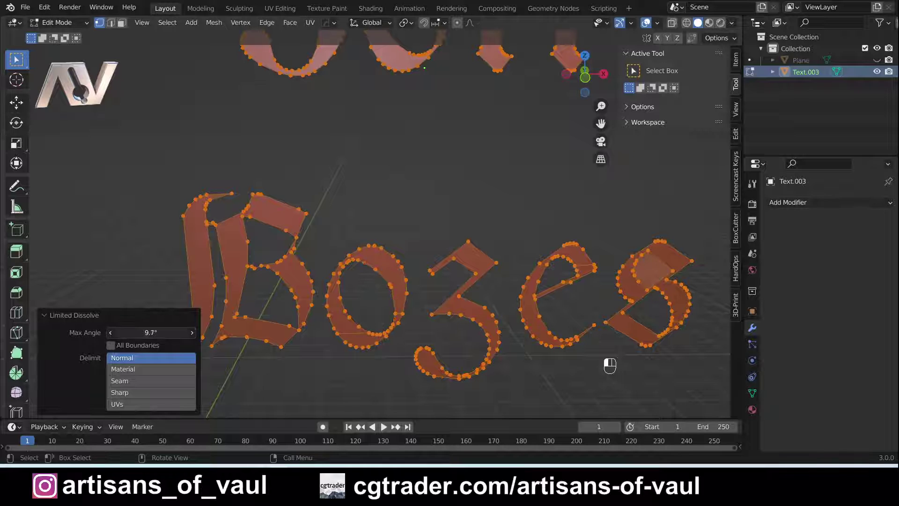
left_click_drag(151, 332, 152, 332)
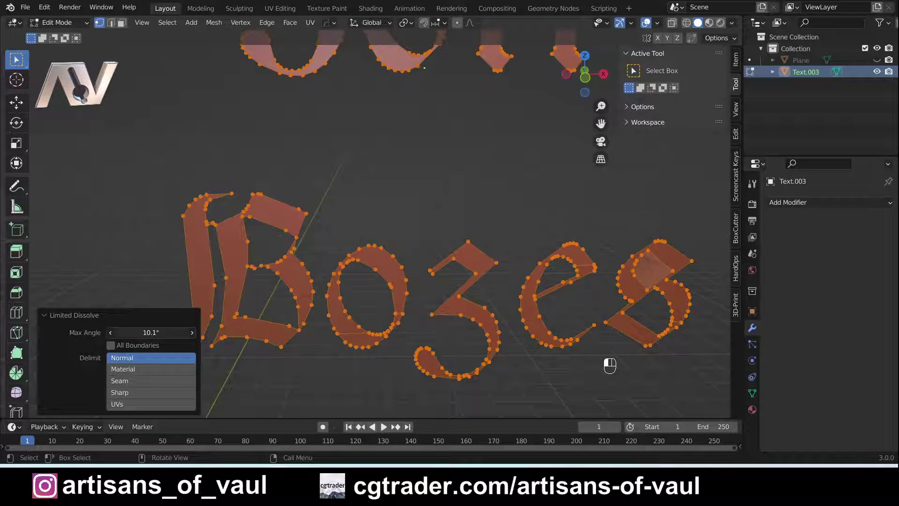
Switch the lettering to Object Mode and inspect the simplified outlines of both lines, including the final "s".
scroll(380, 197, "down", 3)
middle_click_drag(381, 183, 367, 230, "shift")
key("Tab")
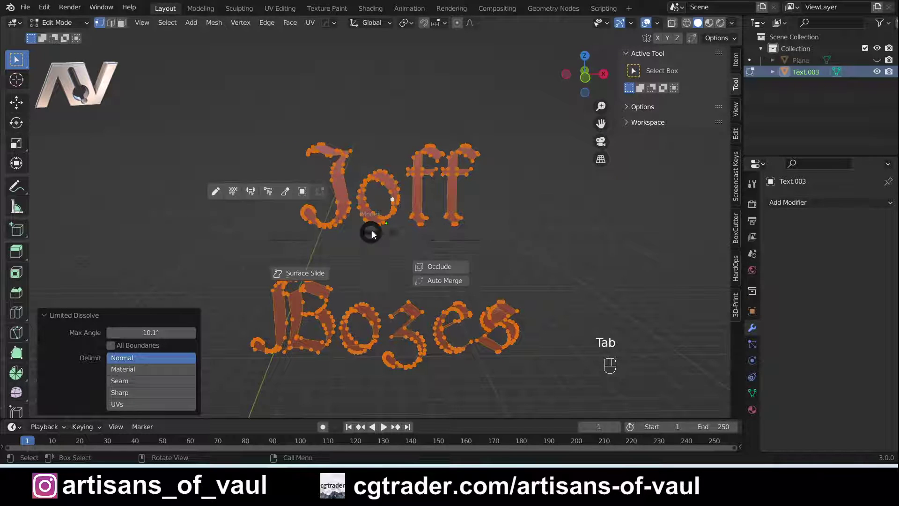
left_click(370, 160)
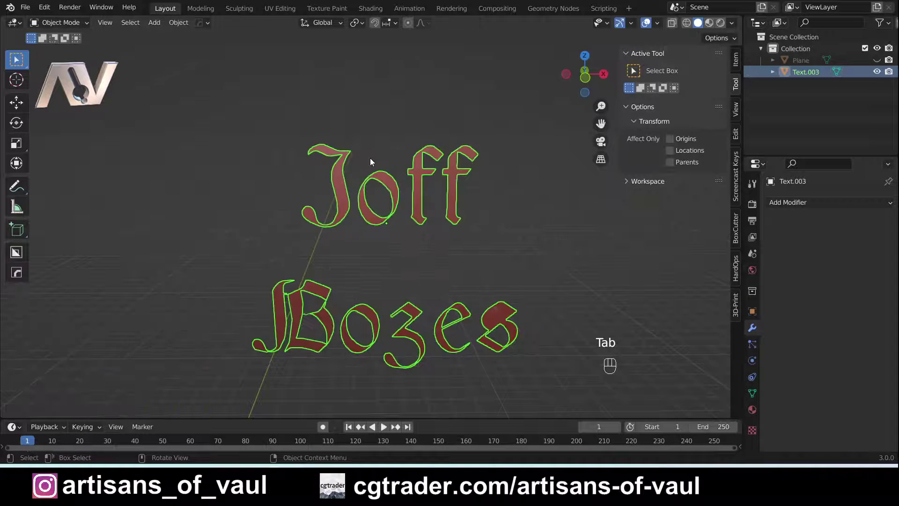
scroll(368, 163, "up", 4)
scroll(332, 246, "down", 2)
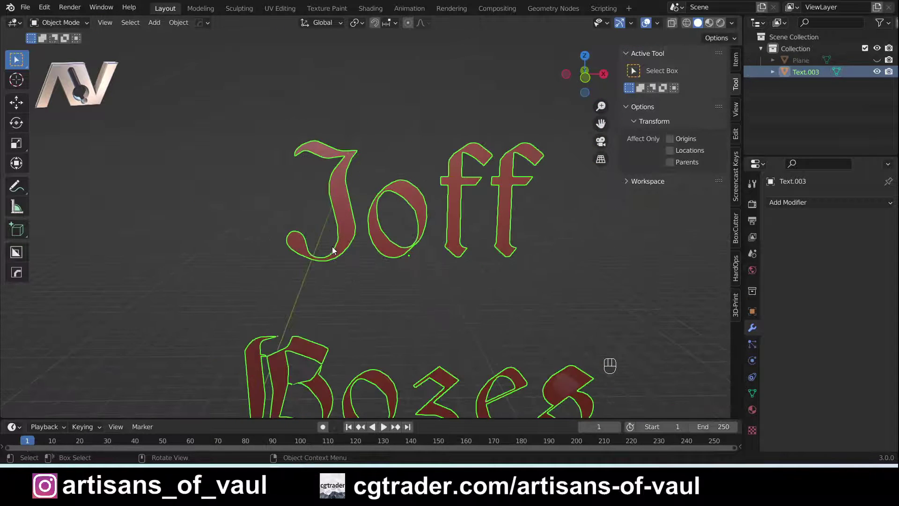
middle_click_drag(325, 195, 325, 181, "shift")
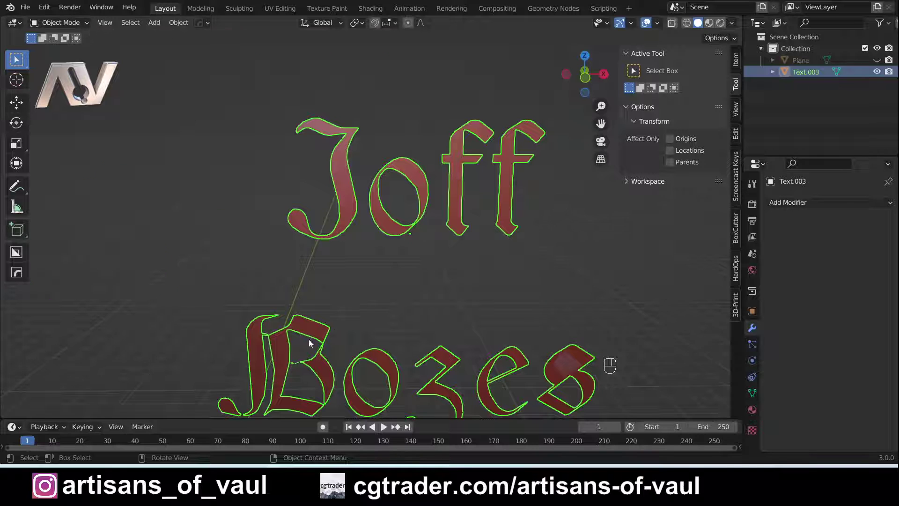
scroll(309, 343, "up", 2)
middle_click_drag(309, 343, 381, 228, "shift")
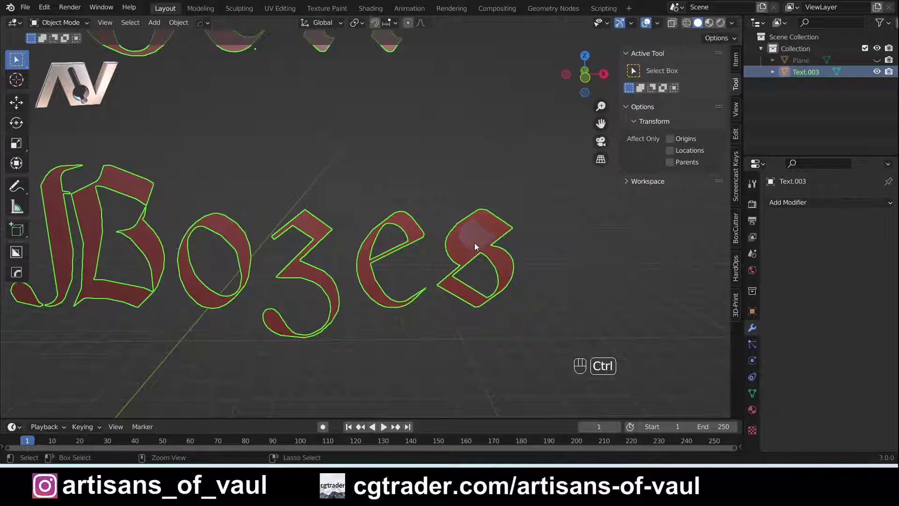
Undo the earlier Limited Dissolve passes until the lettering is back to its dense, fully selected vertices in Edit Mode.
key("ctrl+z")
key("ctrl+z")
key("ctrl+z")
key("ctrl+z")
key("ctrl+z")
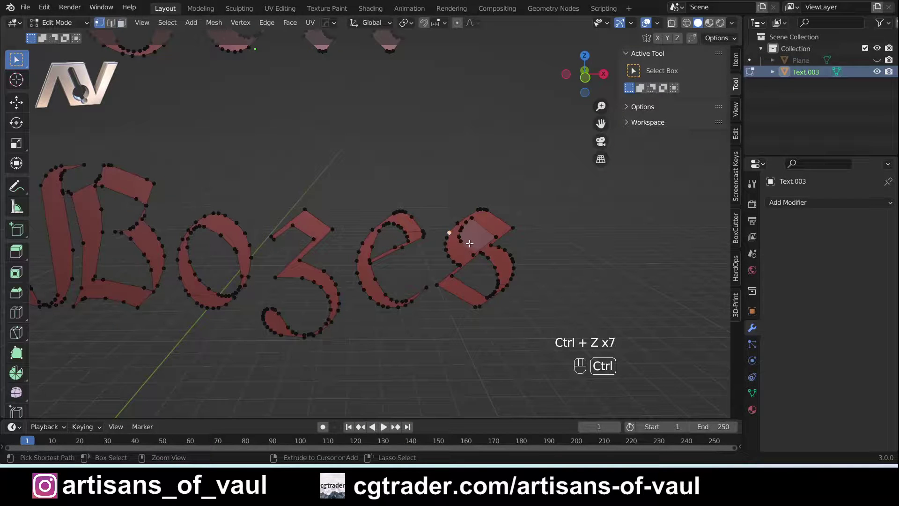
key("ctrl+z")
key("ctrl+z")
key("ctrl+z")
key("ctrl+z")
key("ctrl+z")
key("ctrl+z")
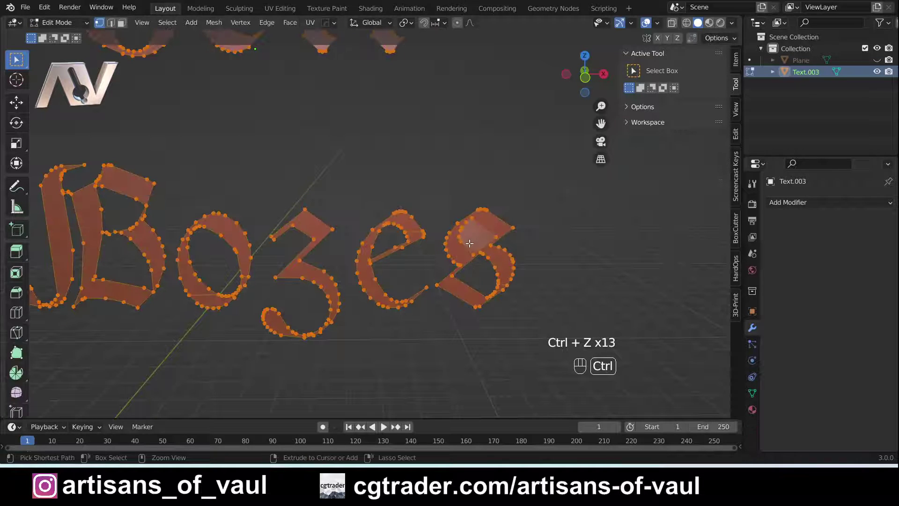
key("ctrl+z")
key("ctrl+z")
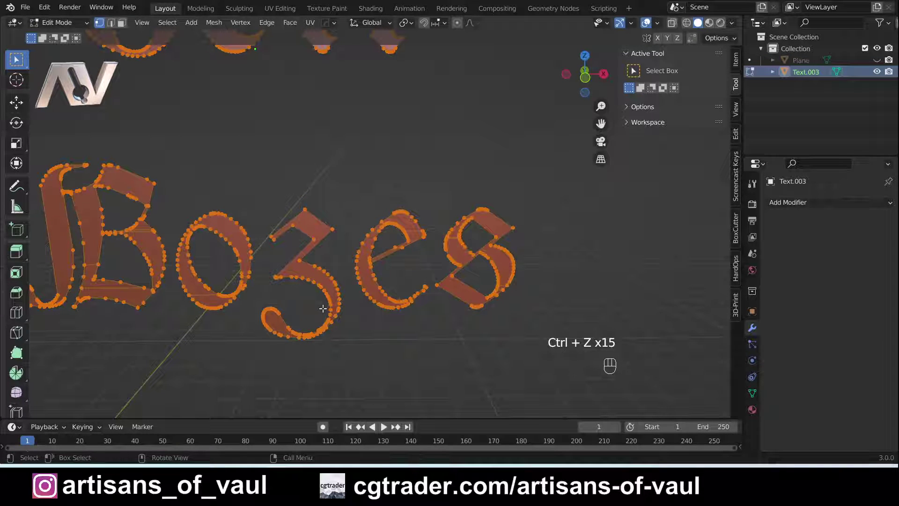
Apply a Limited Dissolve to all of the lettering with a max angle of 14.4° and deselect the vertices.
key("x")
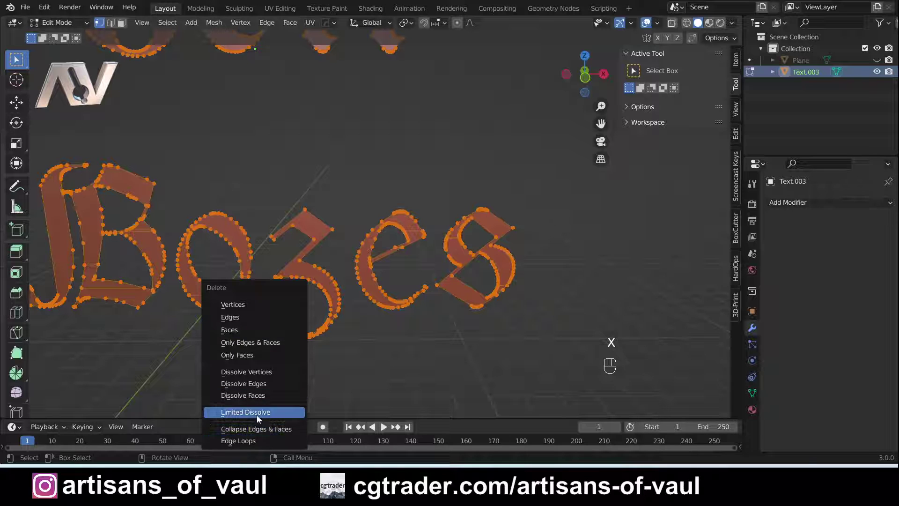
left_click(256, 412)
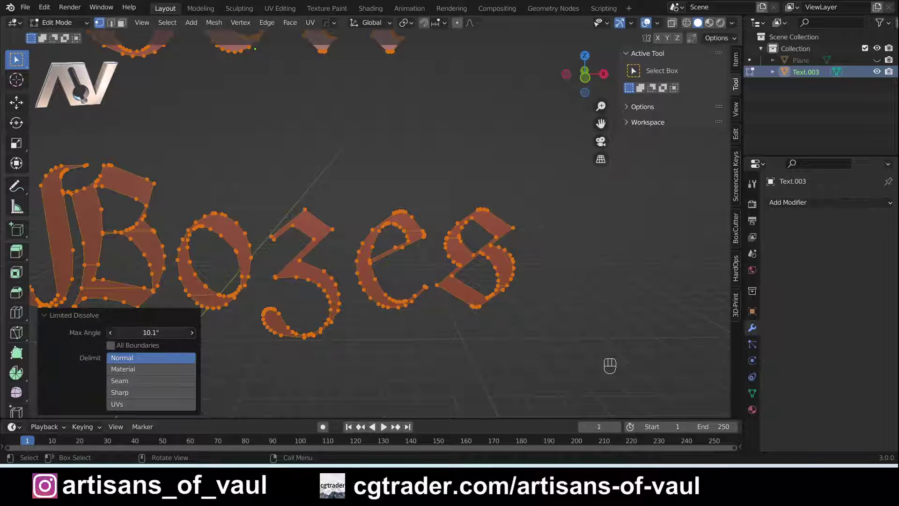
left_click_drag(172, 337, 190, 338)
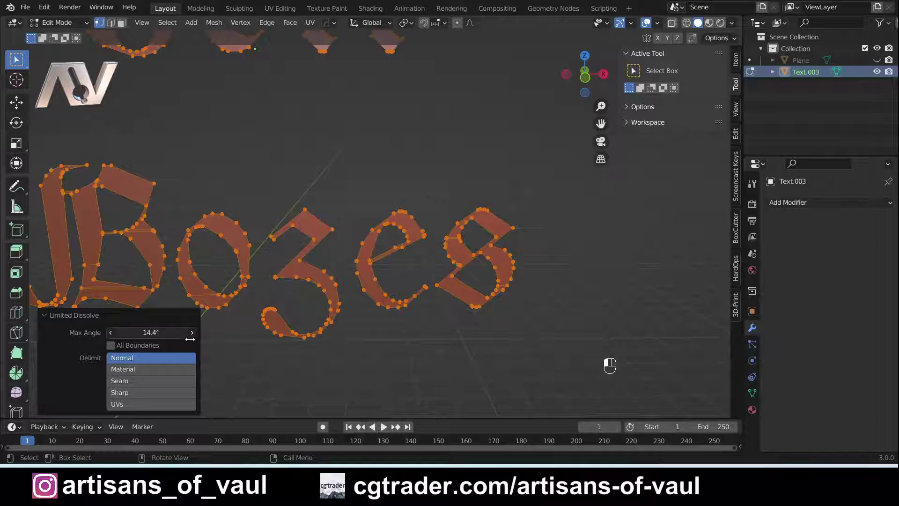
left_click(356, 373)
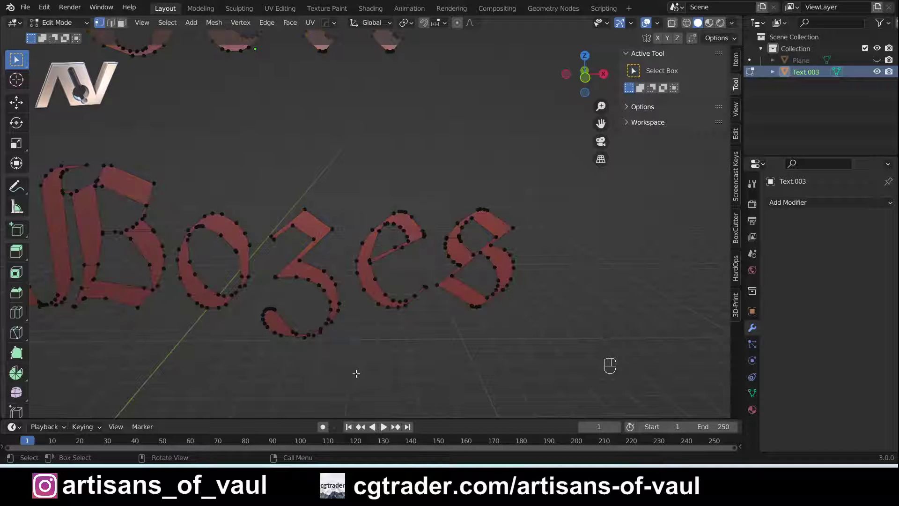
scroll(357, 267, "down", 3)
middle_click_drag(357, 268, 421, 291, "shift")
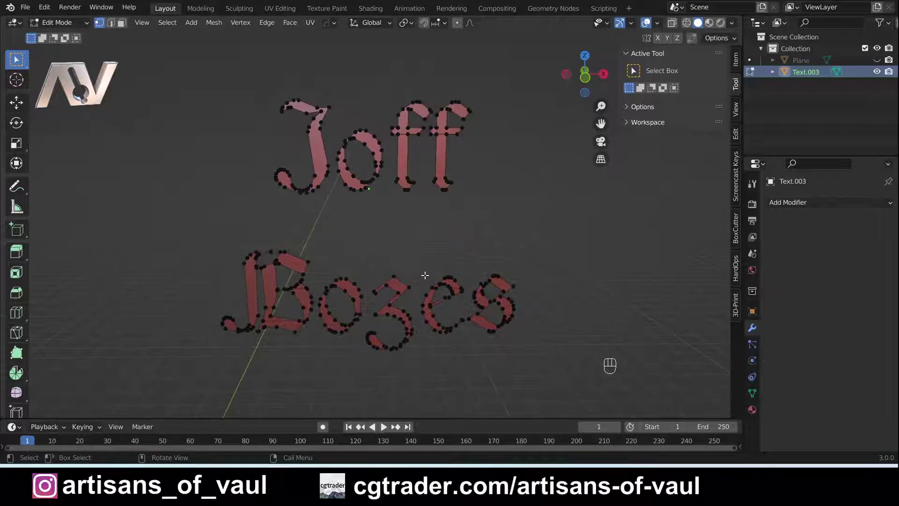
Return to Object Mode, reveal the hidden pedestal, and move the lettering about 0.31 m towards negative X in front view to centre it.
key("Tab")
key("alt+h")
middle_click_drag(487, 178, 492, 140)
left_click(585, 74)
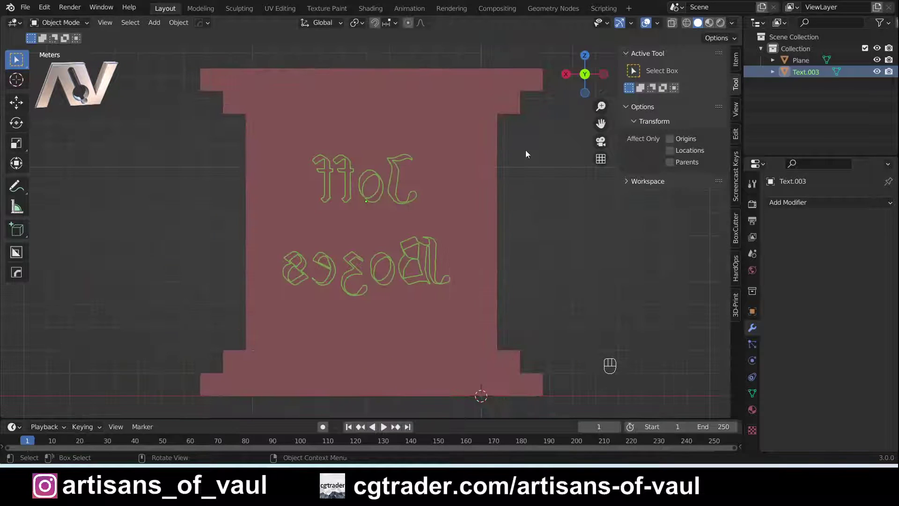
left_click(586, 75)
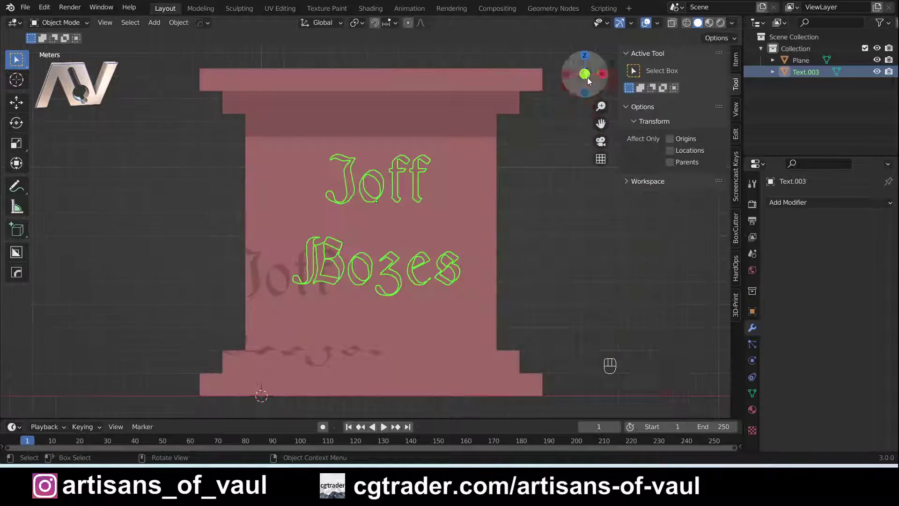
left_click(395, 184)
left_click(395, 184)
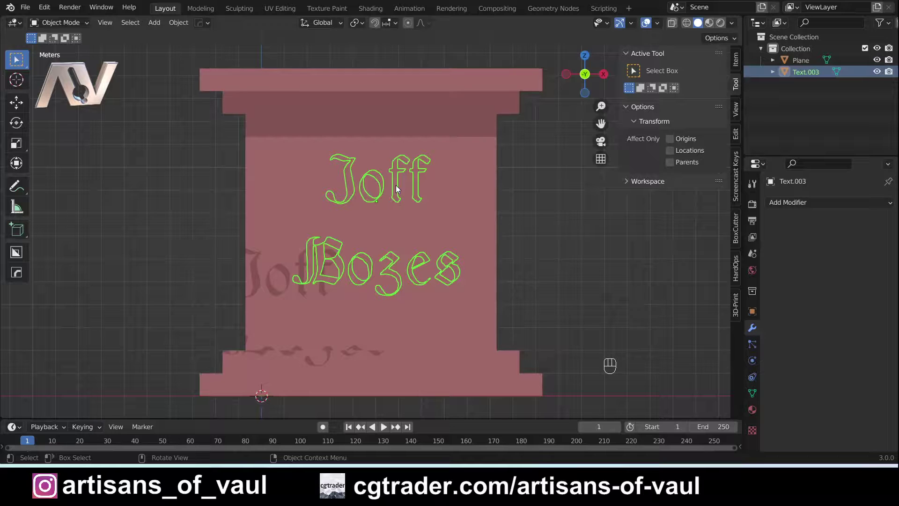
key("g")
left_click(530, 237)
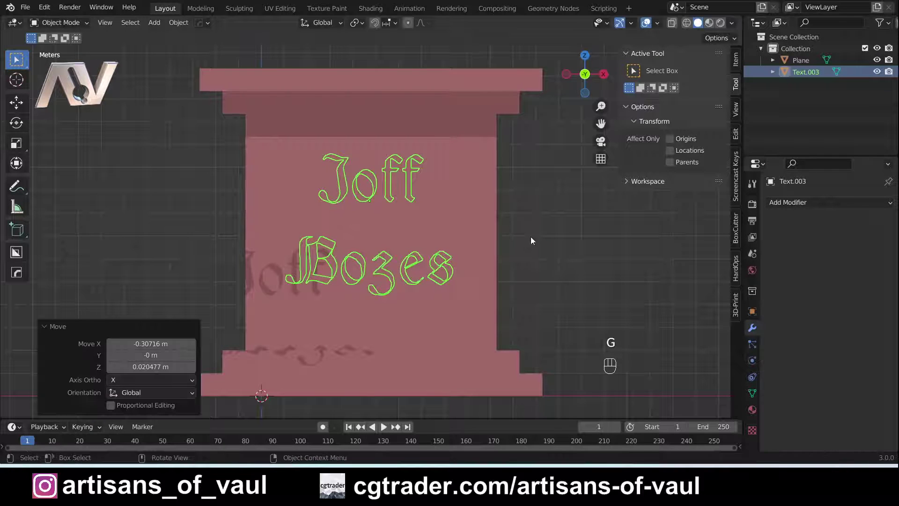
Add a Solidify modifier to the lettering with a thickness of 1 m.
middle_click_drag(531, 240, 443, 221)
left_click(805, 202)
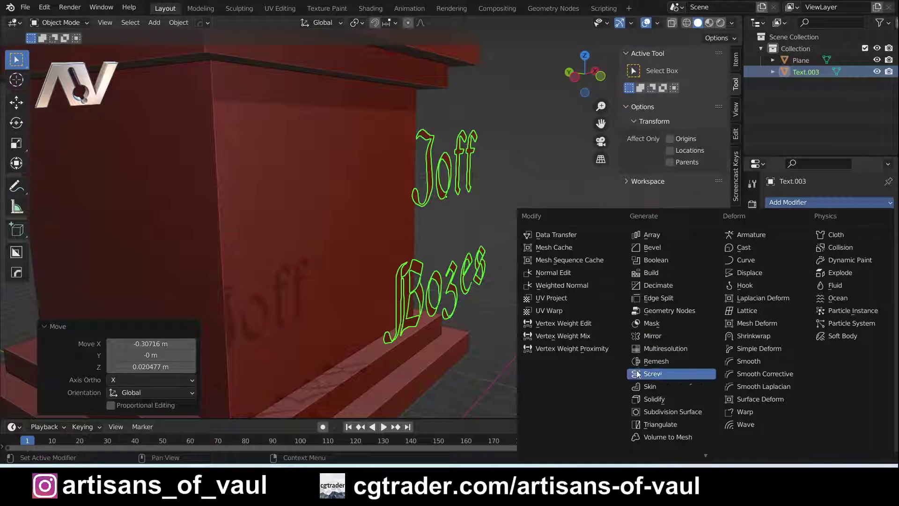
left_click(653, 399)
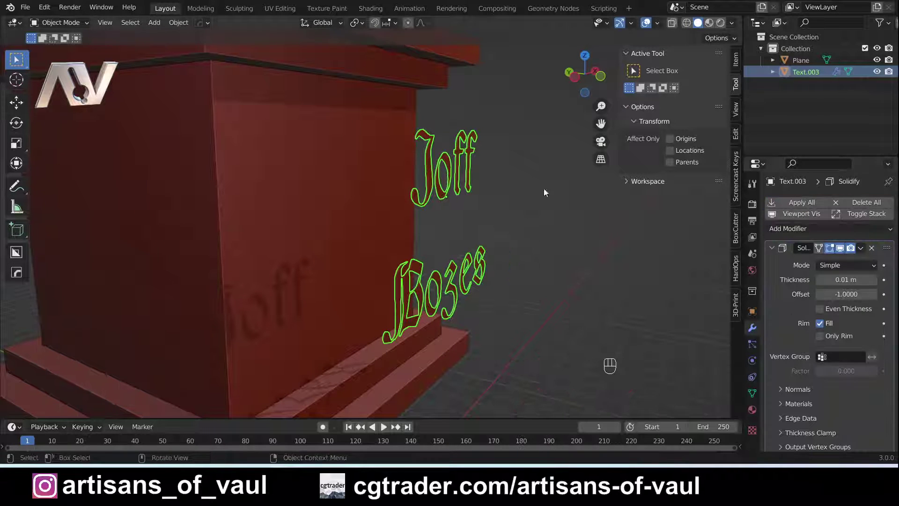
scroll(465, 182, "up", 3)
left_click(851, 281)
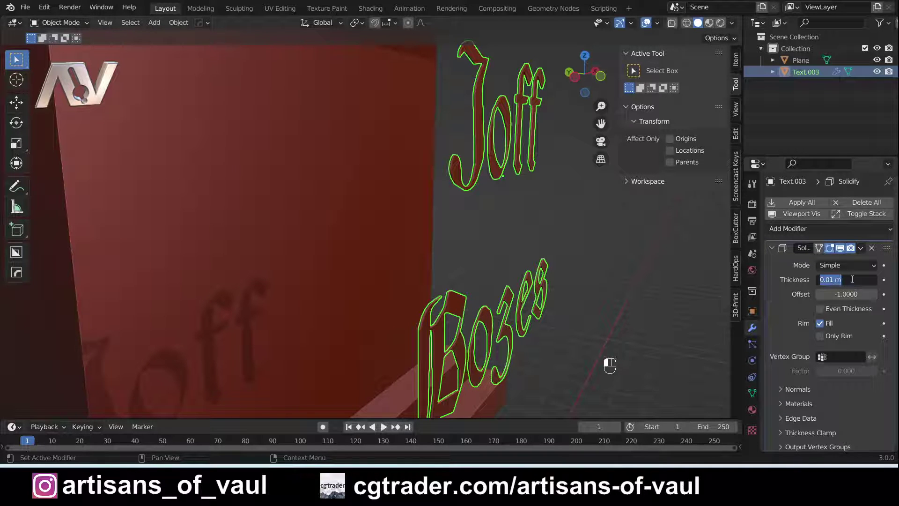
type("1")
key("Return")
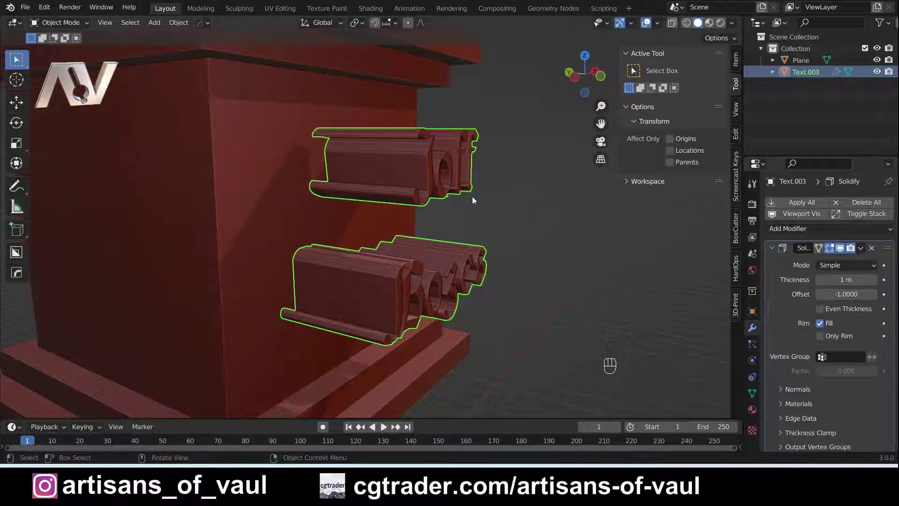
Check the lettering's transform values and apply its scale.
key("Tab")
key("Tab")
left_click(735, 60)
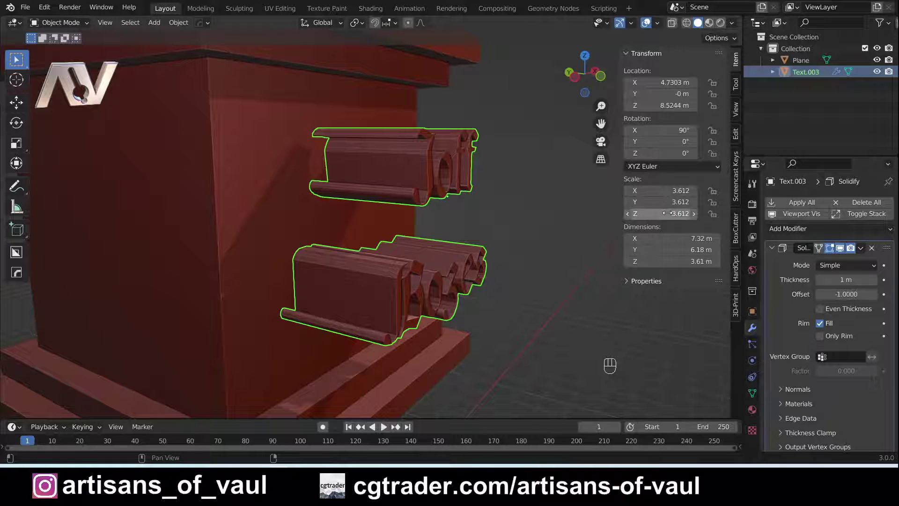
key("shift+a")
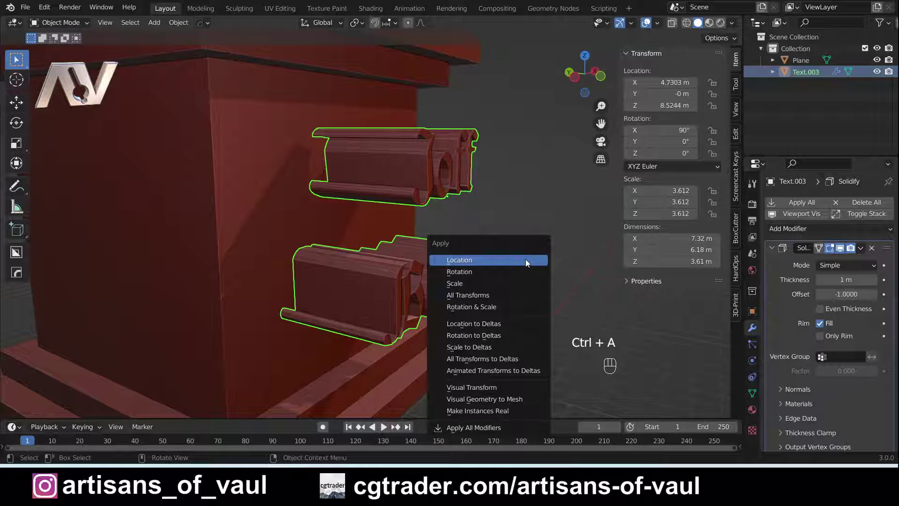
left_click(487, 283)
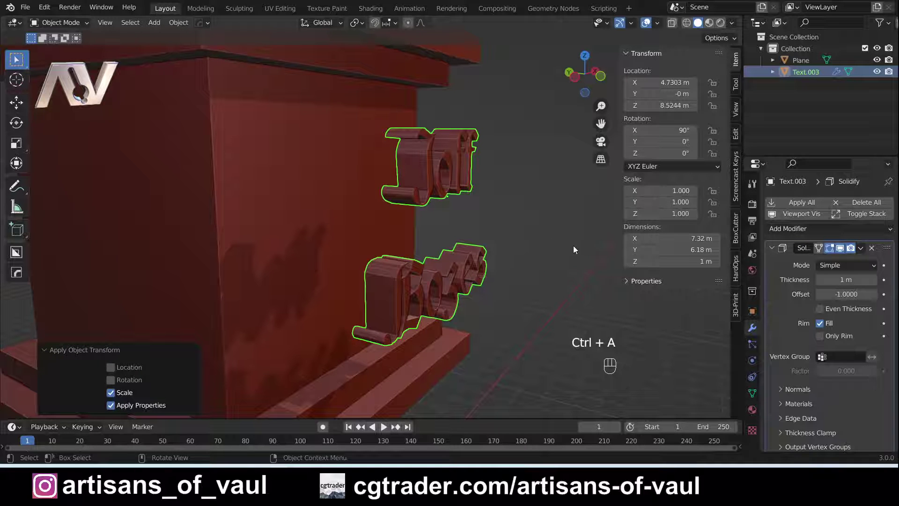
mouse_move(573, 246)
middle_mouse_down()
mouse_move(521, 237)
mouse_move(575, 238)
middle_mouse_up()
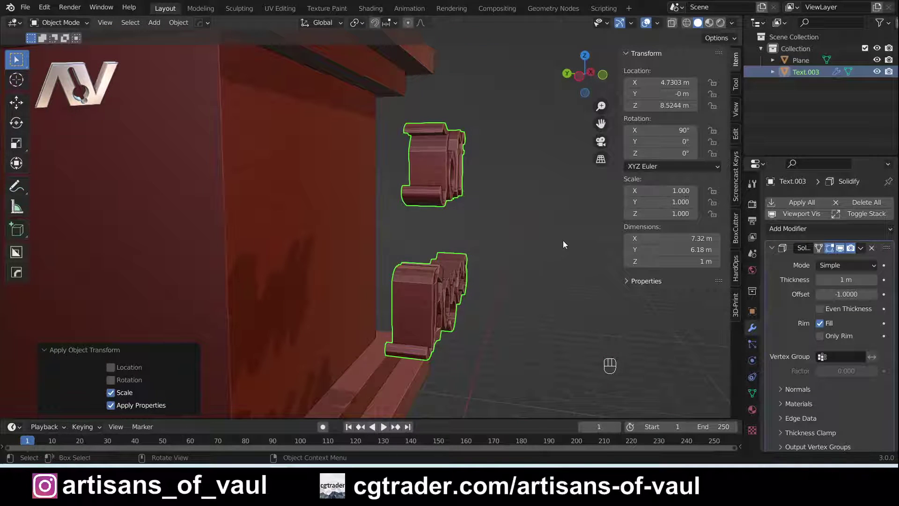
Move the lettering about 4.07 m along the Y axis into the pedestal's front face.
key("g")
key("g")
key("y")
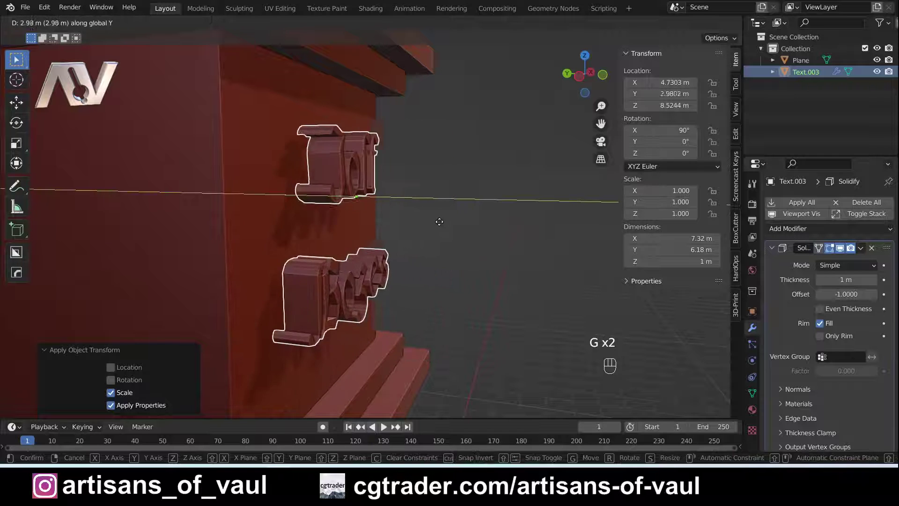
left_click(407, 224)
middle_click_drag(408, 223, 397, 208)
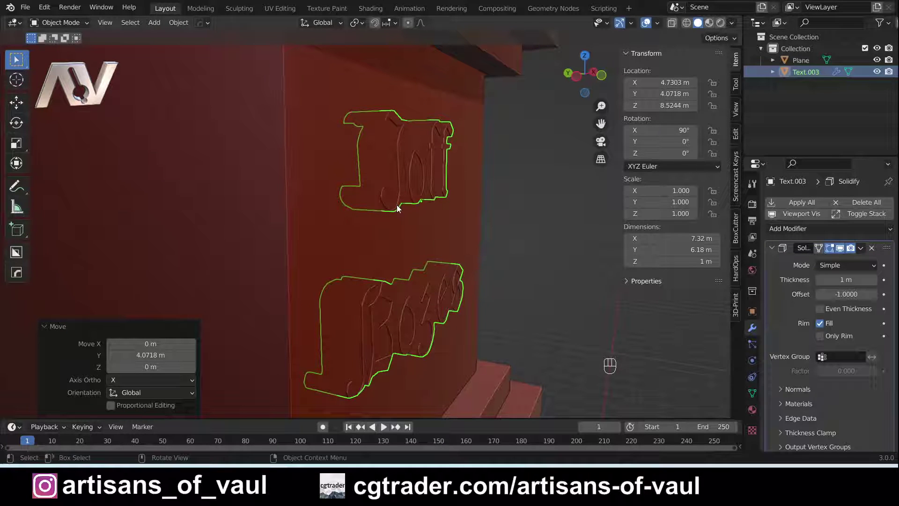
Fine-tune the lettering along the Y axis to about 3.96 m so it partly protrudes from the pedestal's front face.
key("g")
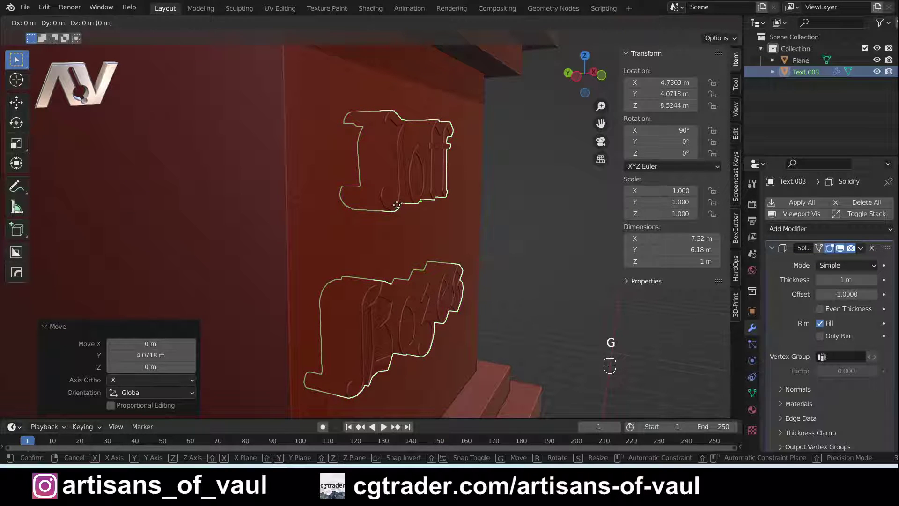
key("g")
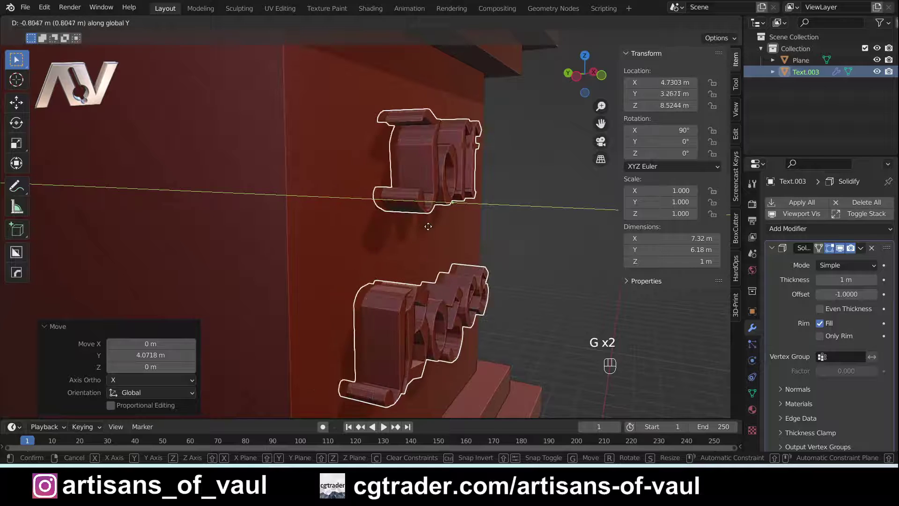
left_click(441, 231)
middle_click_drag(441, 231, 493, 242)
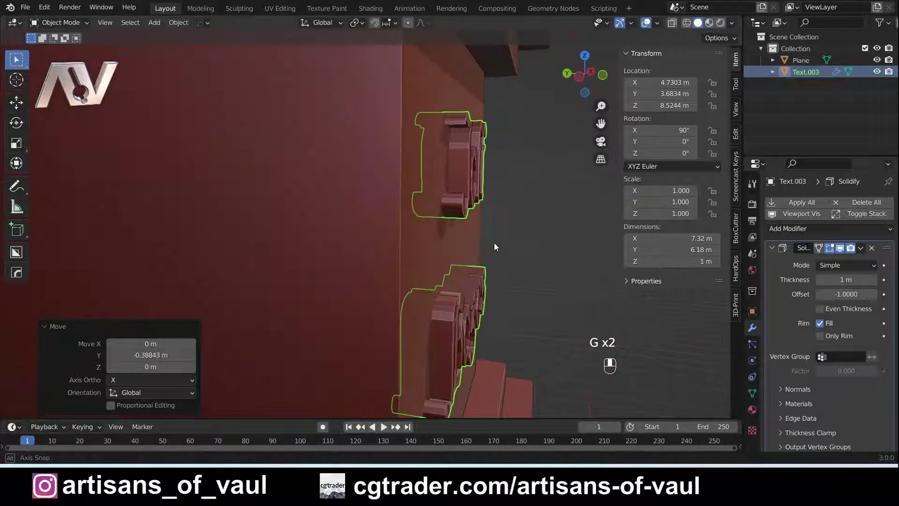
key("g")
key("y")
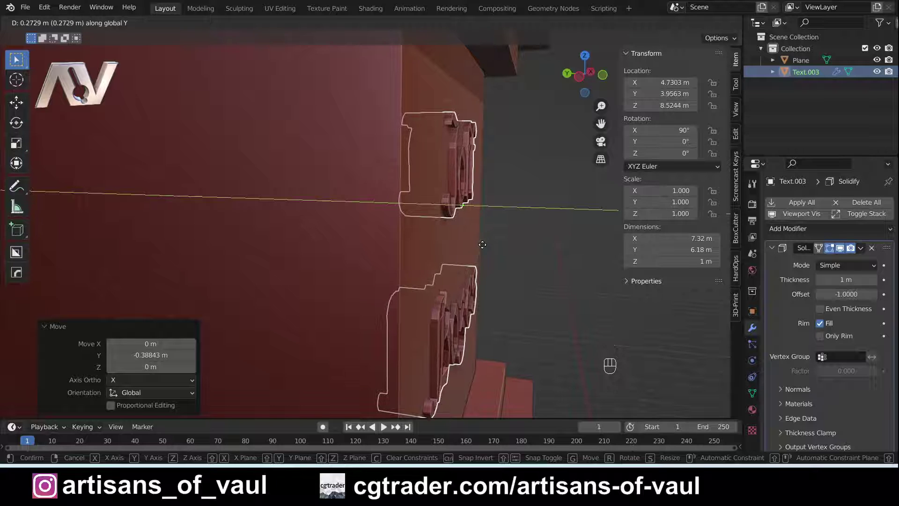
left_click(482, 244)
scroll(509, 240, "down", 6)
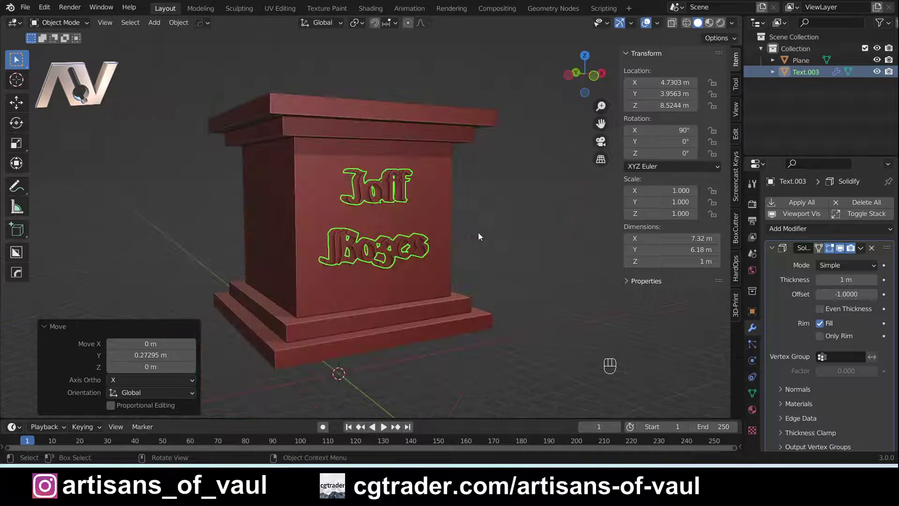
Cut the lettering out of the pedestal with a Difference boolean, then hide the cutter and inspect the engraving.
left_click(403, 193)
left_click(404, 196)
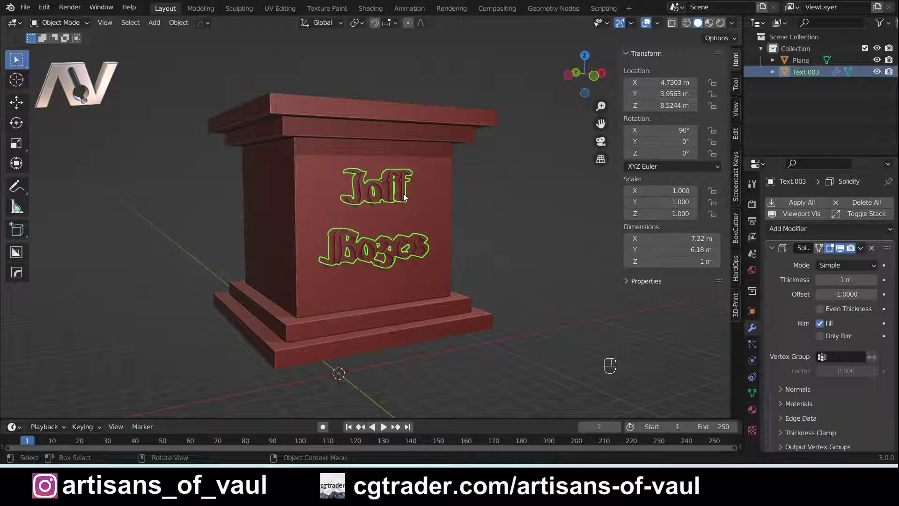
left_click(434, 197, "shift")
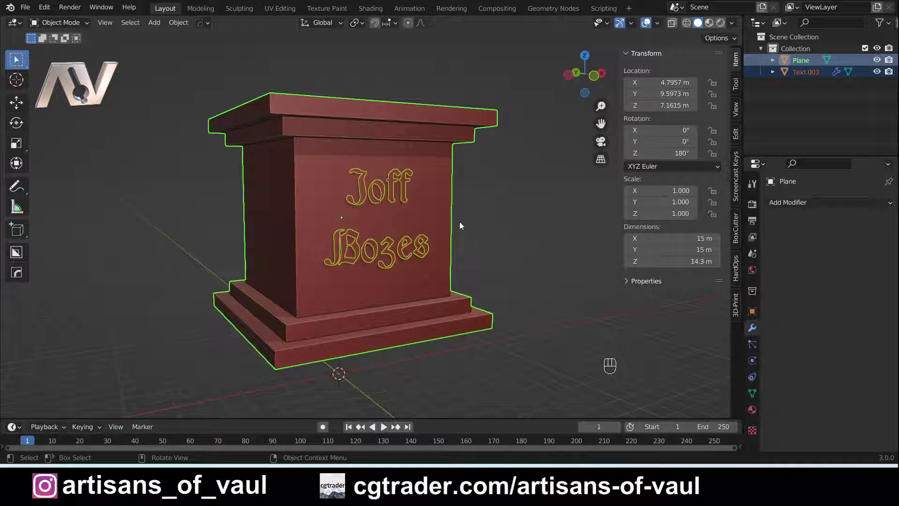
key("ctrl+KP_Subtract")
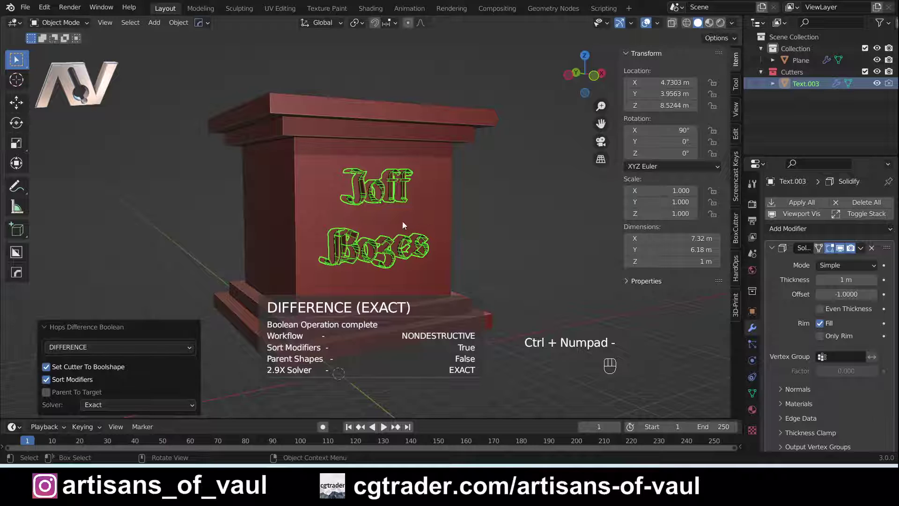
key("h")
middle_click_drag(358, 209, 431, 244)
scroll(428, 234, "up", 3)
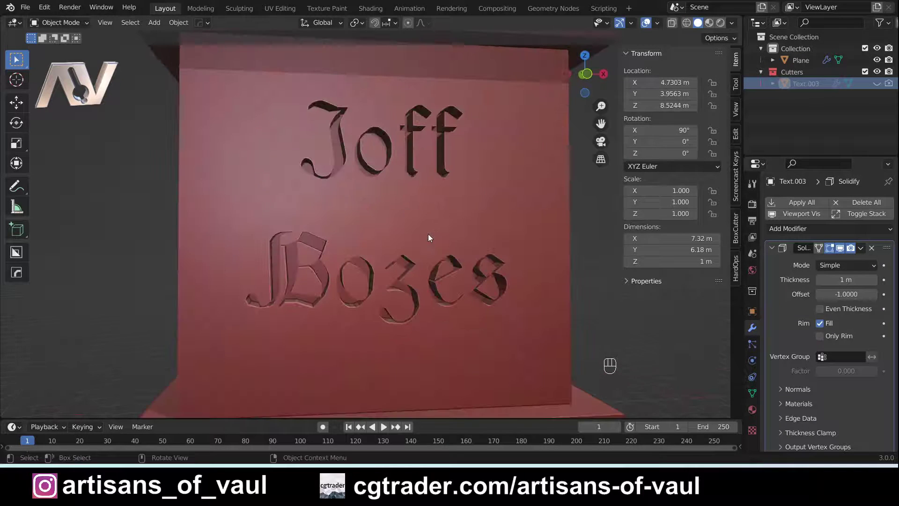
Run all of the 3D-print checks on the pedestal and open the Clean Up options.
left_click(423, 235)
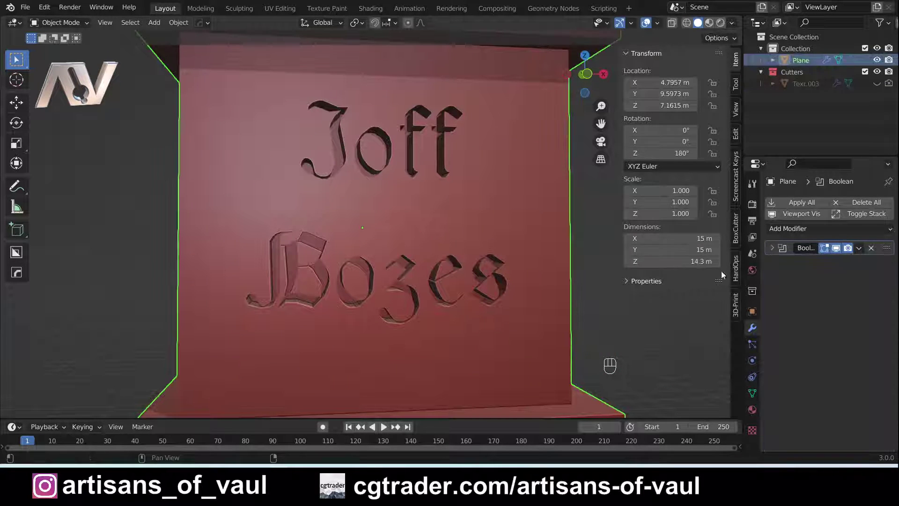
left_click(734, 307)
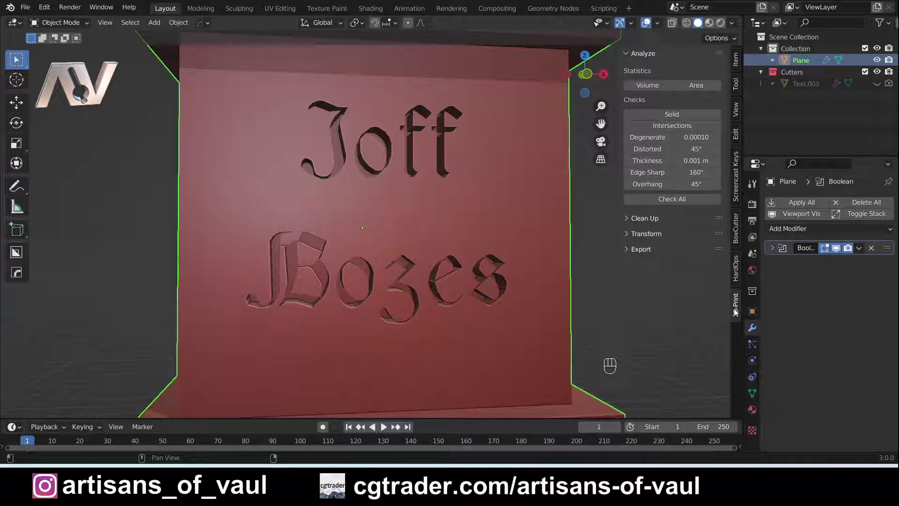
left_click(687, 201)
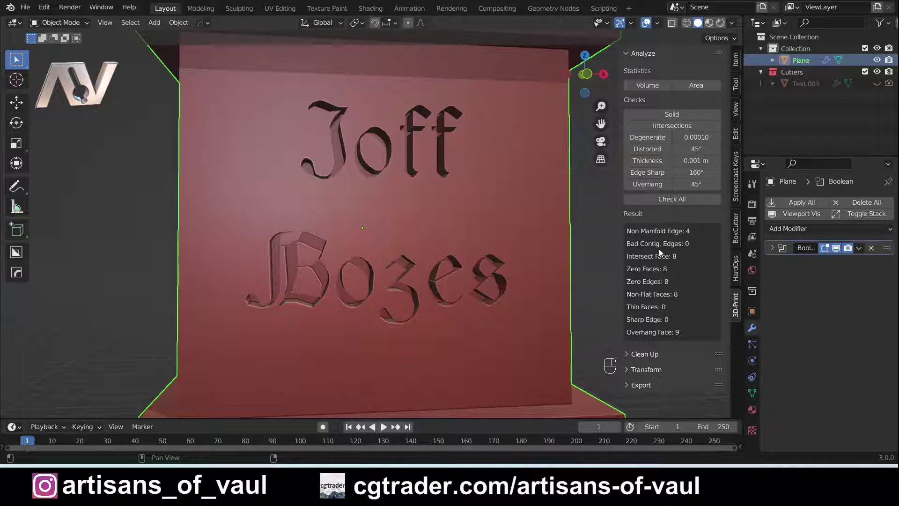
left_click(648, 355)
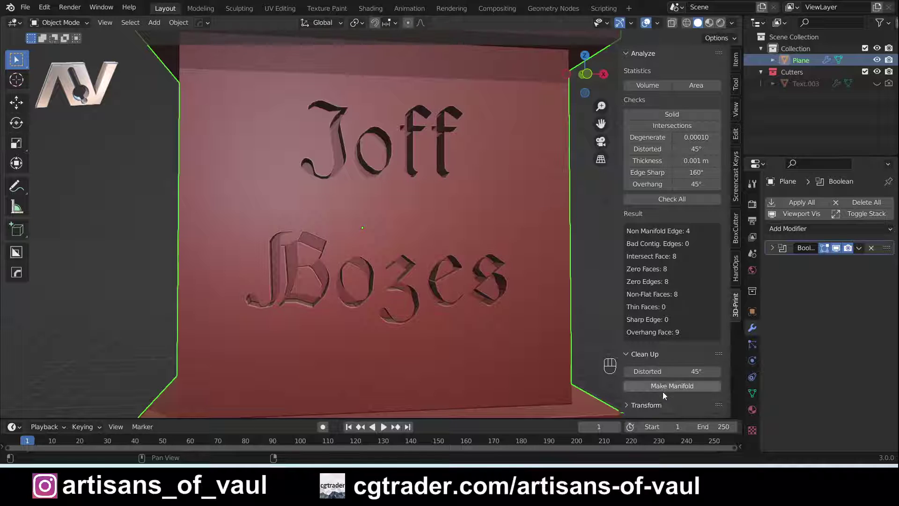
Make the pedestal mesh manifold and rerun all of the 3D-print checks.
left_click(663, 393)
left_click(667, 199)
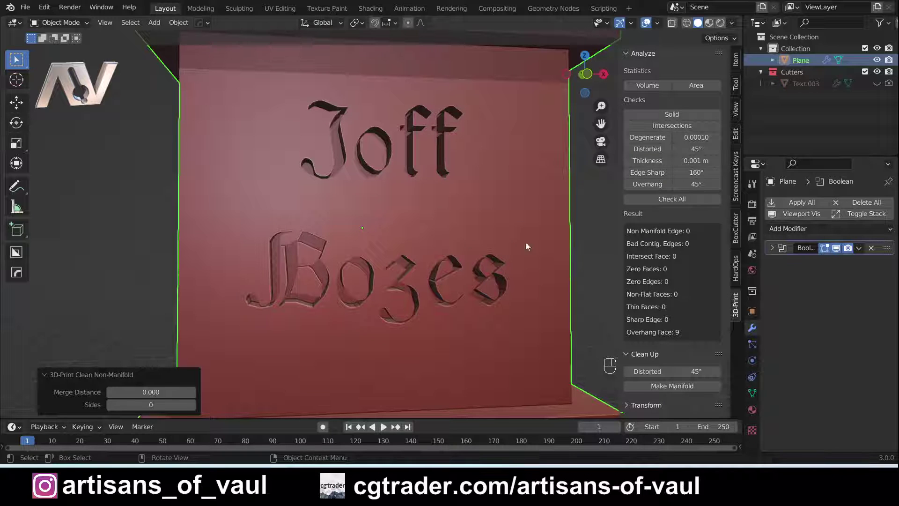
scroll(468, 248, "down", 4)
mouse_move(384, 238)
middle_mouse_down()
mouse_move(393, 224)
mouse_move(389, 229)
middle_mouse_up()
scroll(382, 231, "up", 4)
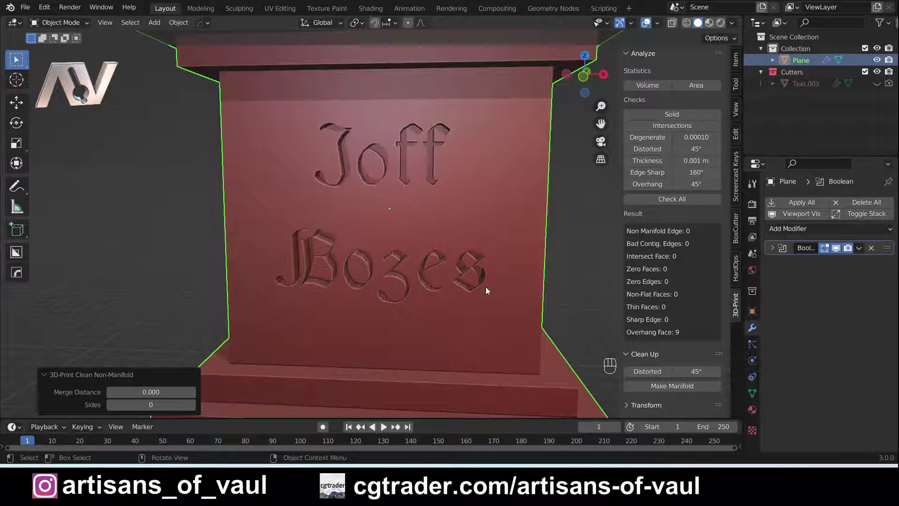
Apply the pedestal's boolean modifier and make the resulting mesh manifold, rerunning all print checks after each change.
left_click(798, 203)
left_click(696, 202)
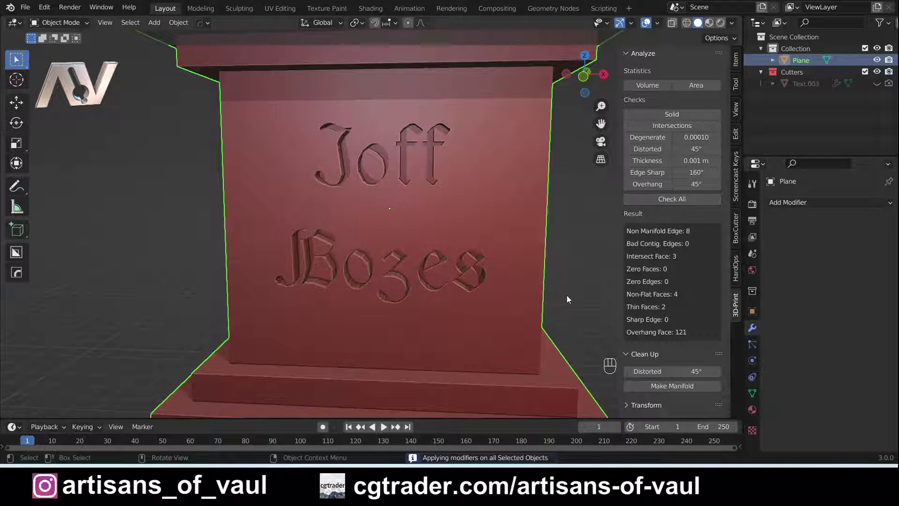
left_click(671, 385)
left_click(670, 199)
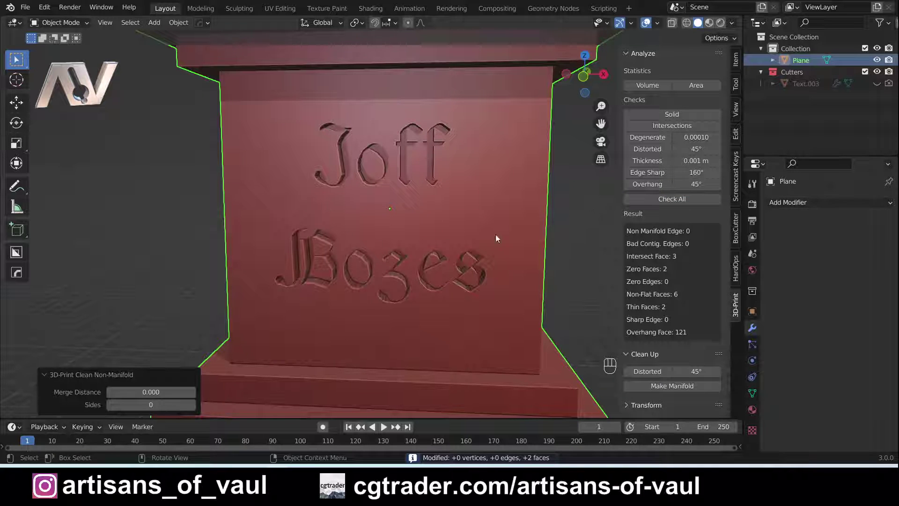
Select the pedestal's reported intersecting faces in Edit Mode and inspect where they lie on the front.
key("Tab")
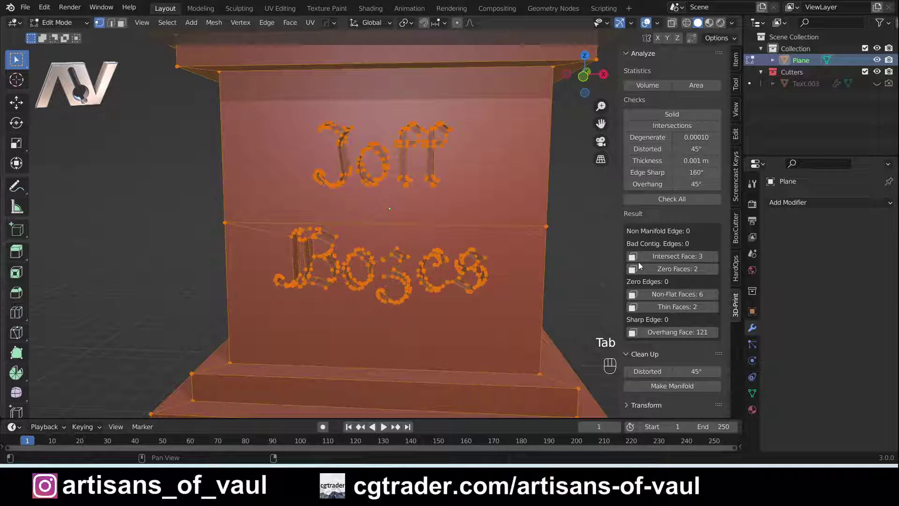
left_click(639, 258)
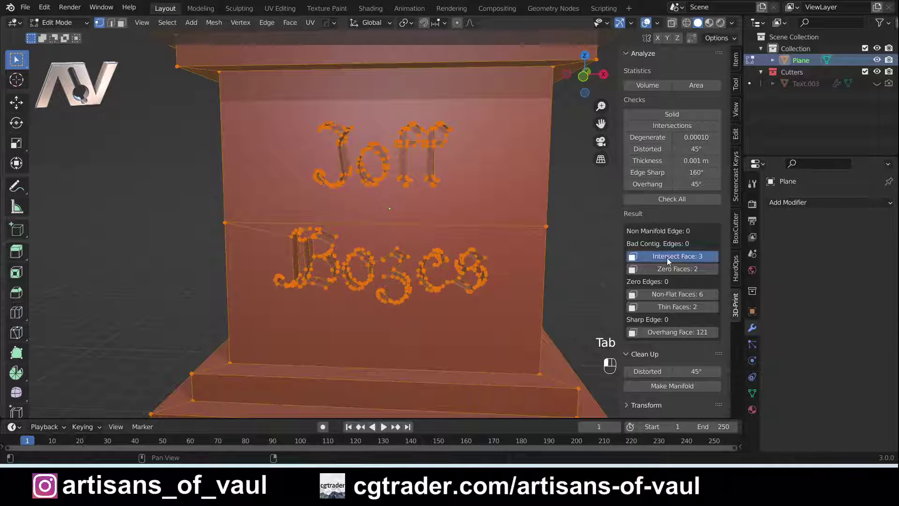
middle_click_drag(330, 263, 347, 255)
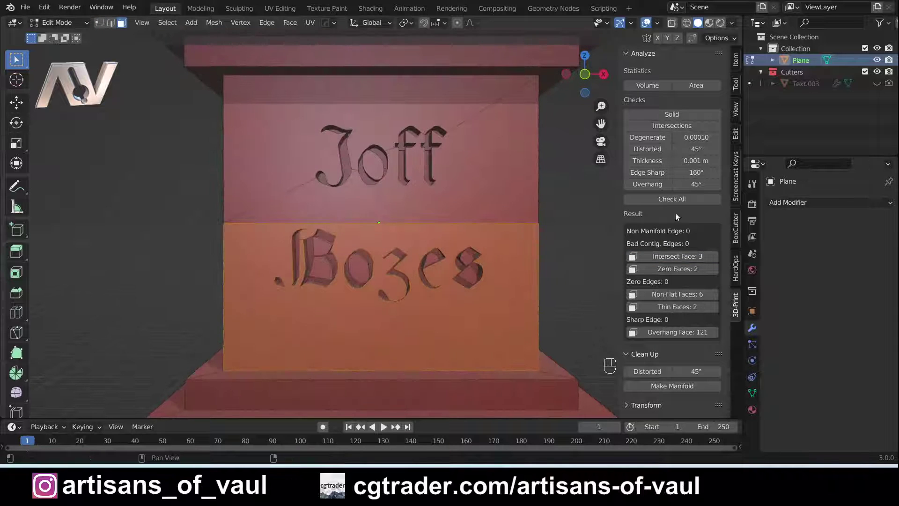
Triangulate the pedestal with an applied Triangulate modifier and rerun all of the print checks.
left_click(782, 202)
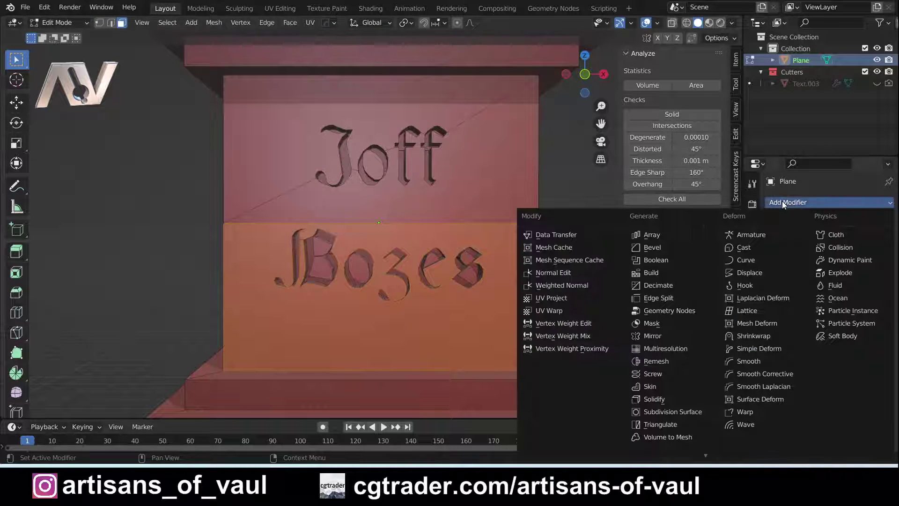
left_click(660, 424)
key("Tab")
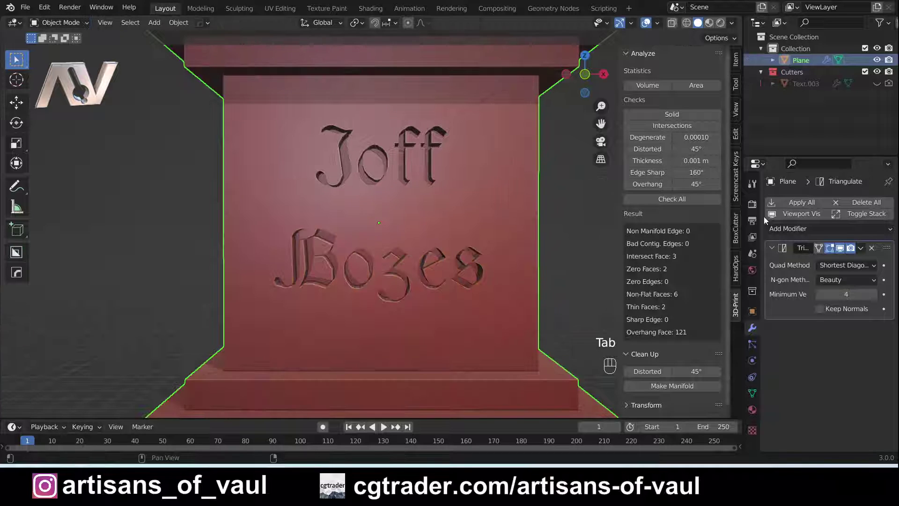
left_click(802, 208)
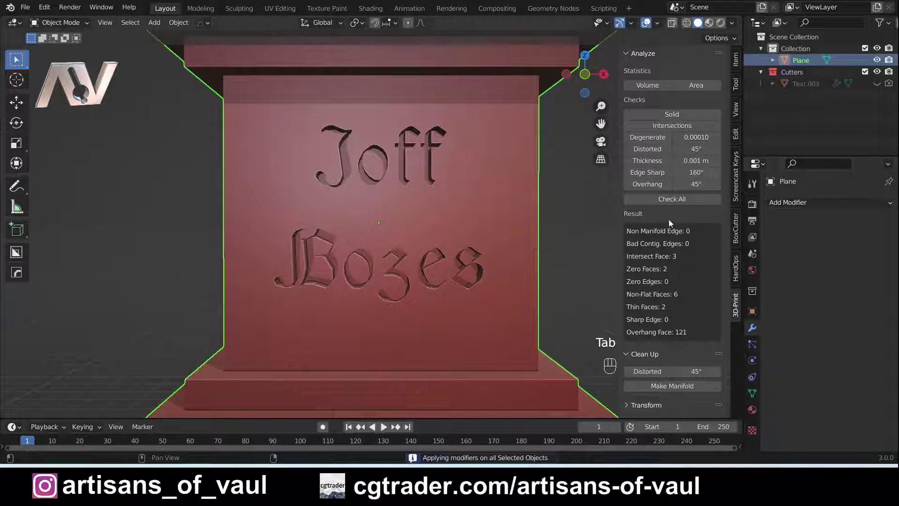
left_click(665, 199)
Select the reported non-flat faces and examine them up close in the engraved "ff" crossbar, in wireframe and solid shading.
key("Tab")
left_click(319, 307)
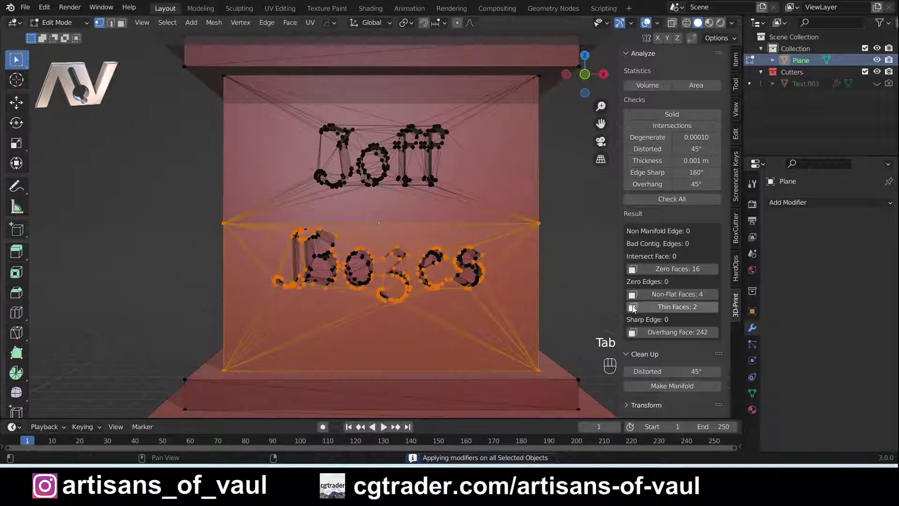
left_click(676, 294)
key("shift+z")
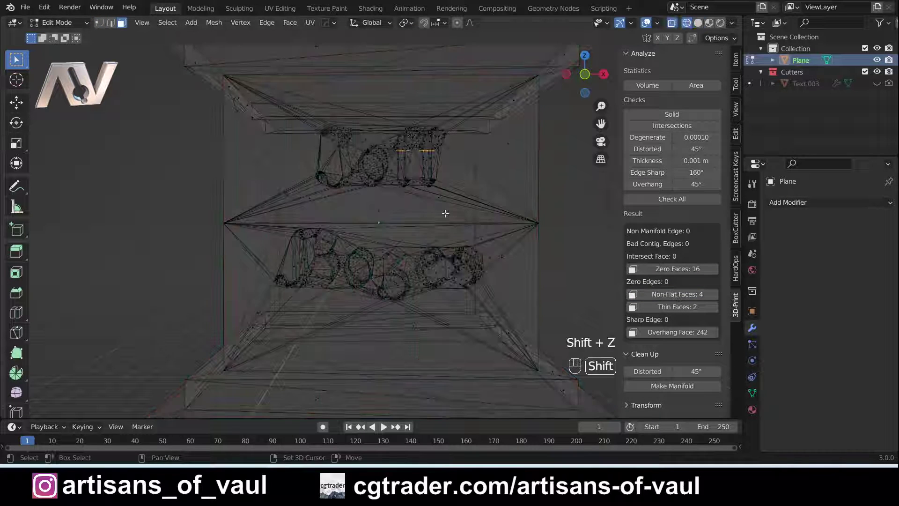
scroll(491, 247, "up", 6)
scroll(529, 261, "up", 5)
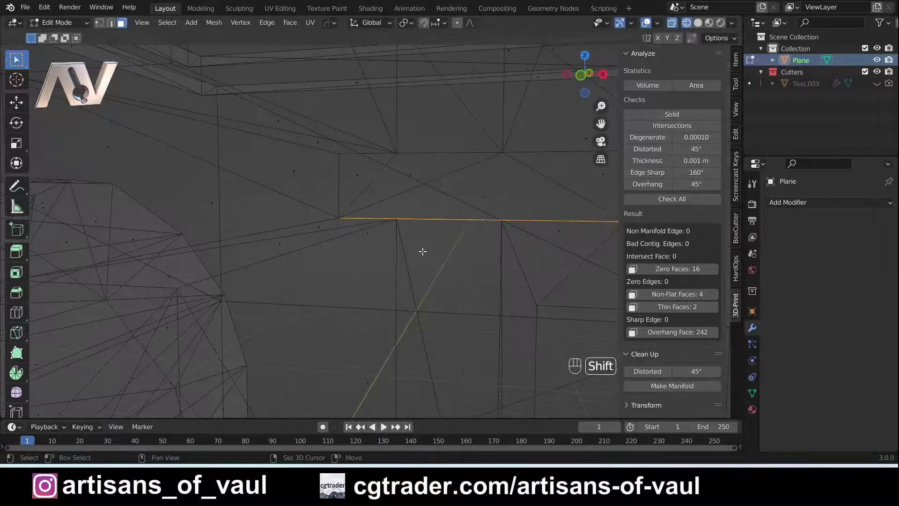
key("shift+z")
scroll(440, 243, "up", 4)
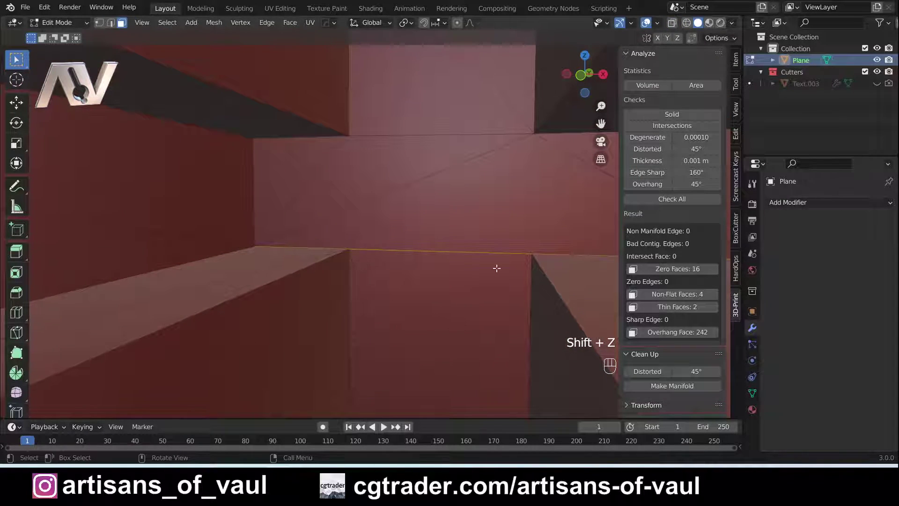
key("Tab")
left_click(365, 254)
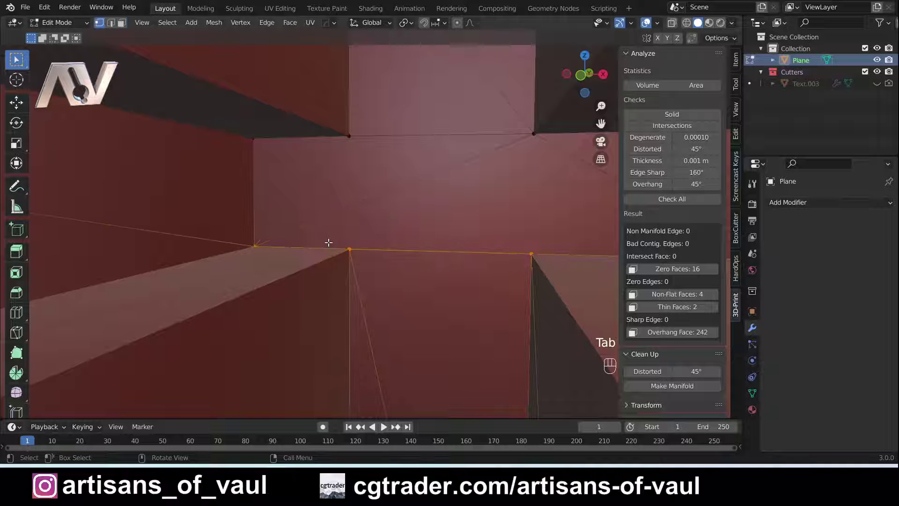
scroll(343, 245, "up", 2)
middle_click_drag(331, 278, 333, 292)
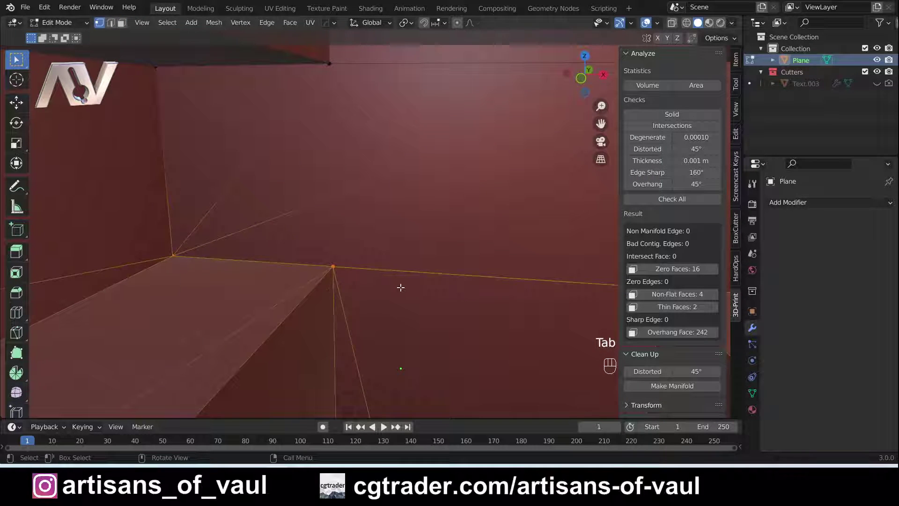
Merge all of the pedestal's vertices by distance at 0.01 m and rerun all of the print checks.
key("a")
key("m")
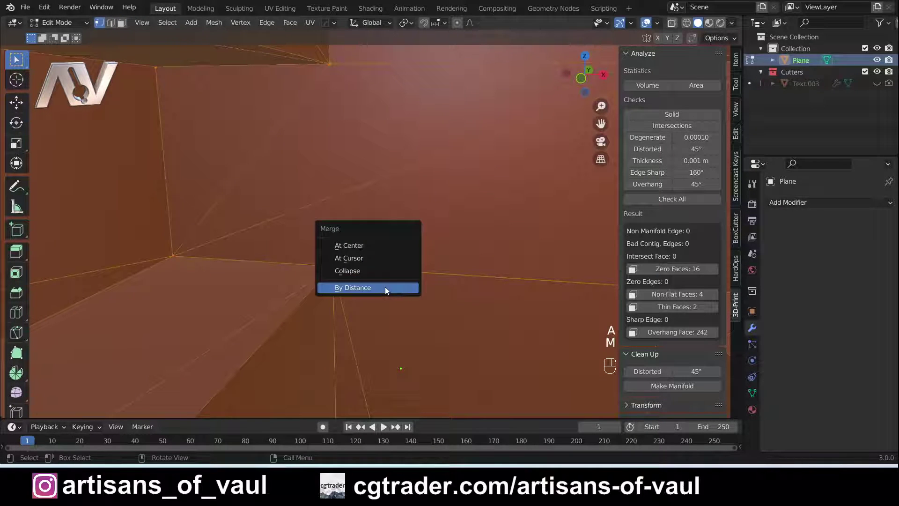
left_click(385, 286)
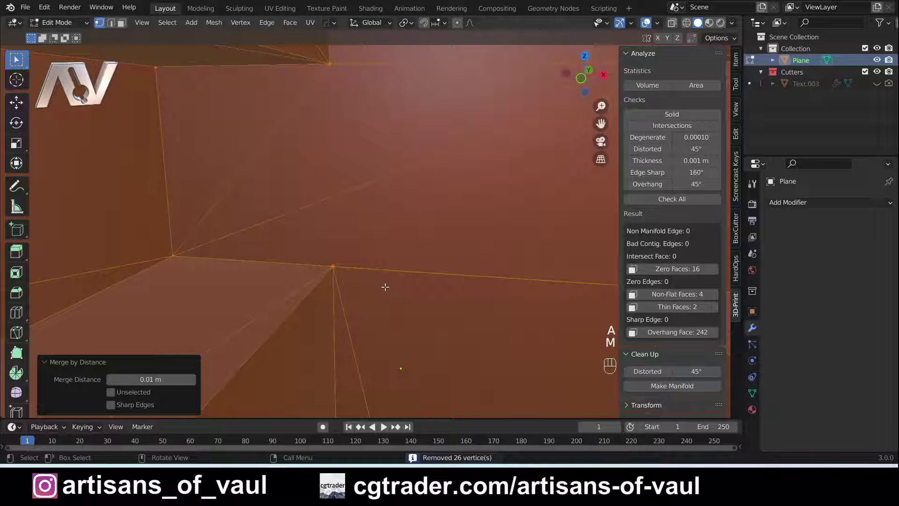
left_click(681, 200)
Select the remaining non-flat faces and inspect their vertices along the lower edge of the engraved crossbar.
key("Tab")
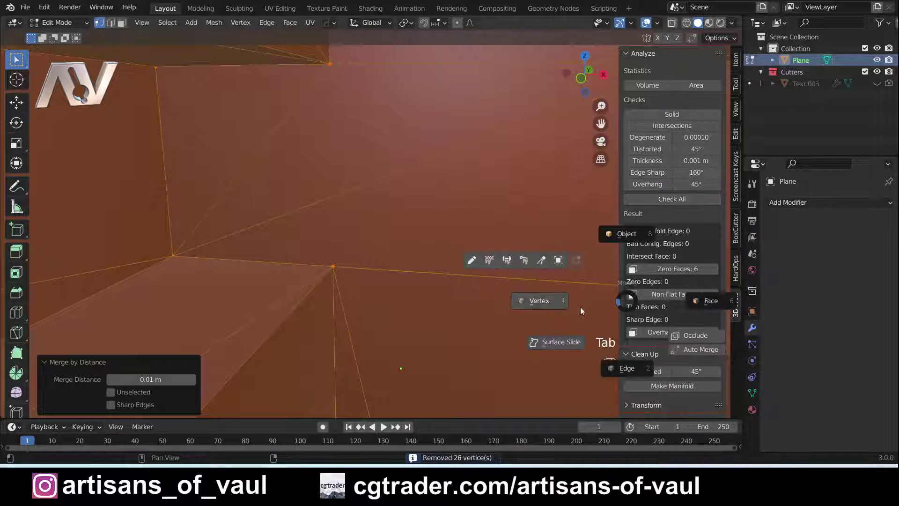
left_click(668, 296)
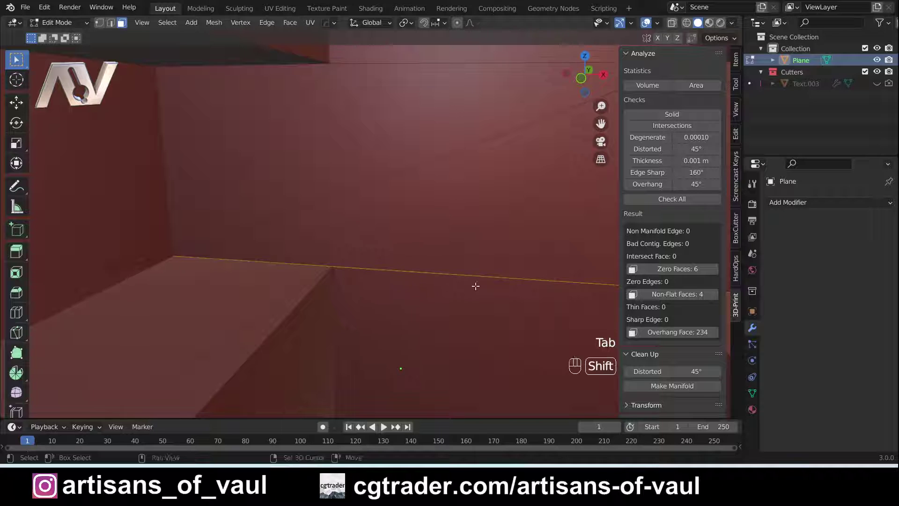
middle_click_drag(476, 285, 404, 245, "shift")
key("Tab")
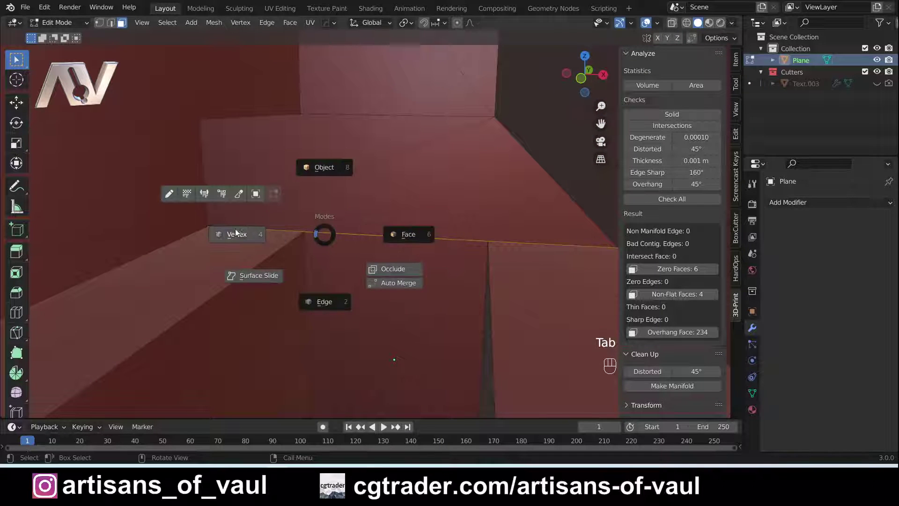
left_click(309, 235)
middle_click_drag(309, 235, 334, 227)
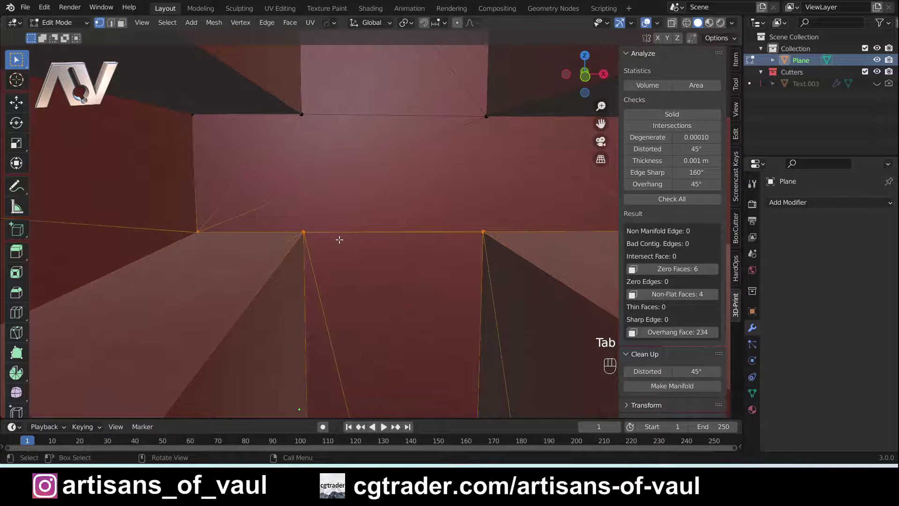
Try moving the corner vertex where the crossbar's lower edge meets the letter's stem.
key("Tab")
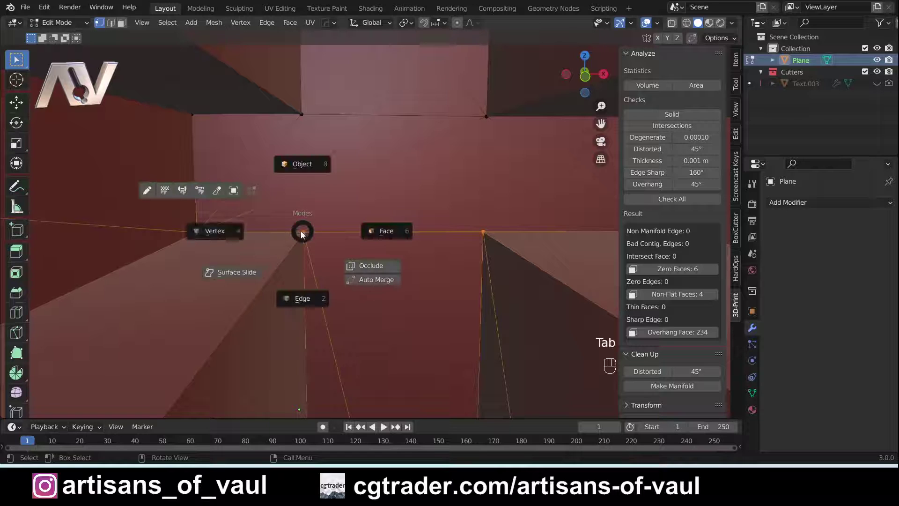
left_click(267, 230)
left_click(303, 232)
key("g")
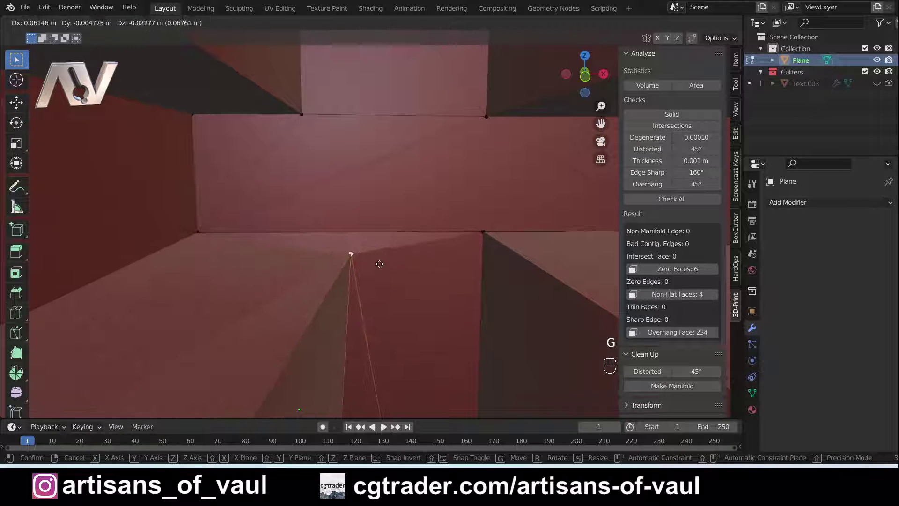
right_click(334, 227)
scroll(333, 227, "up", 2)
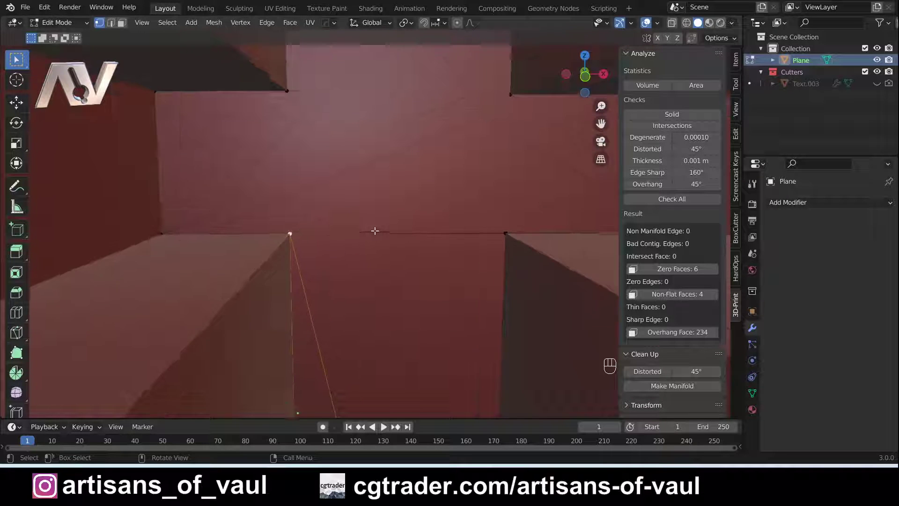
scroll(375, 249, "down", 2)
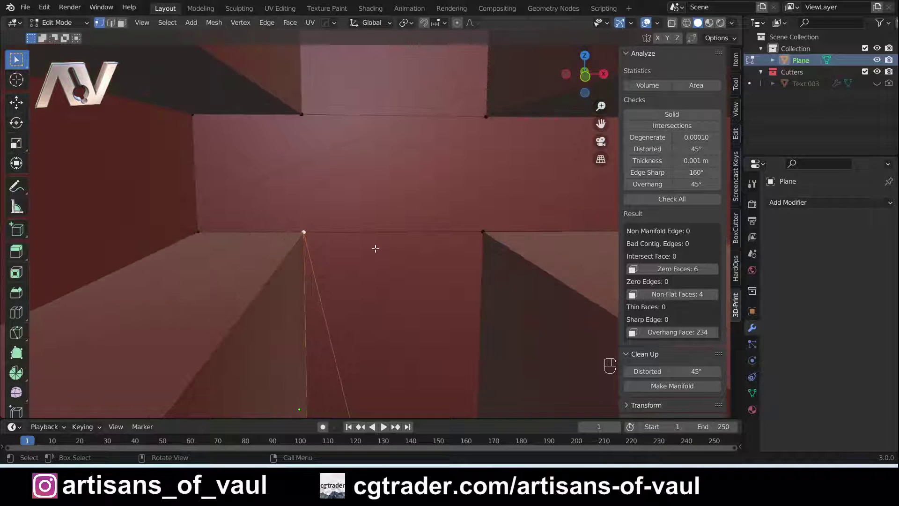
key("ctrl+z")
Switch to edge selection and select the long edge running past the stem corner along the crossbar's lower border.
key("Tab")
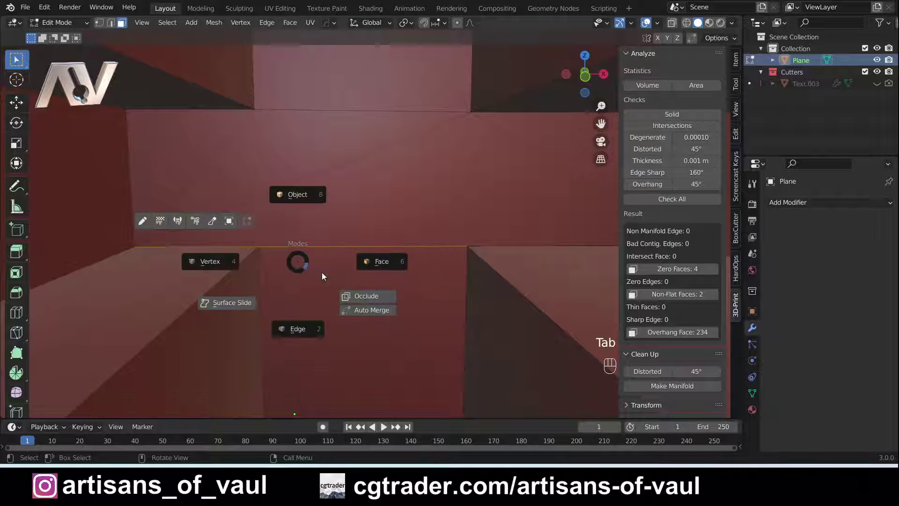
left_click(295, 325)
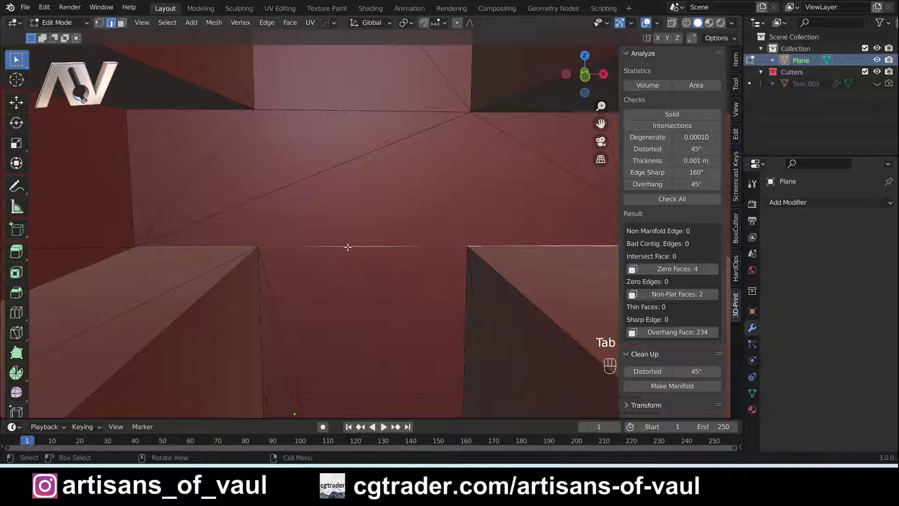
middle_click_drag(450, 248, 353, 253, "shift")
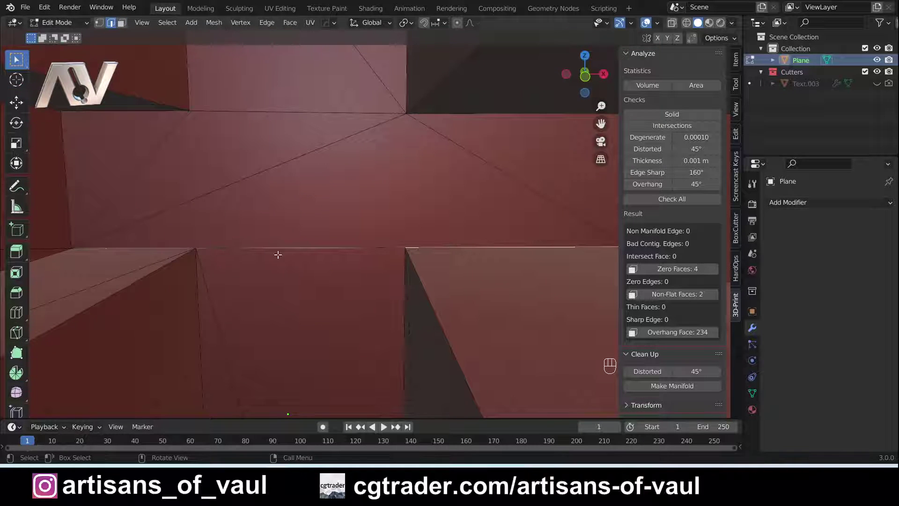
middle_click_drag(278, 255, 365, 251, "shift")
key("ctrl+x")
left_click(364, 252)
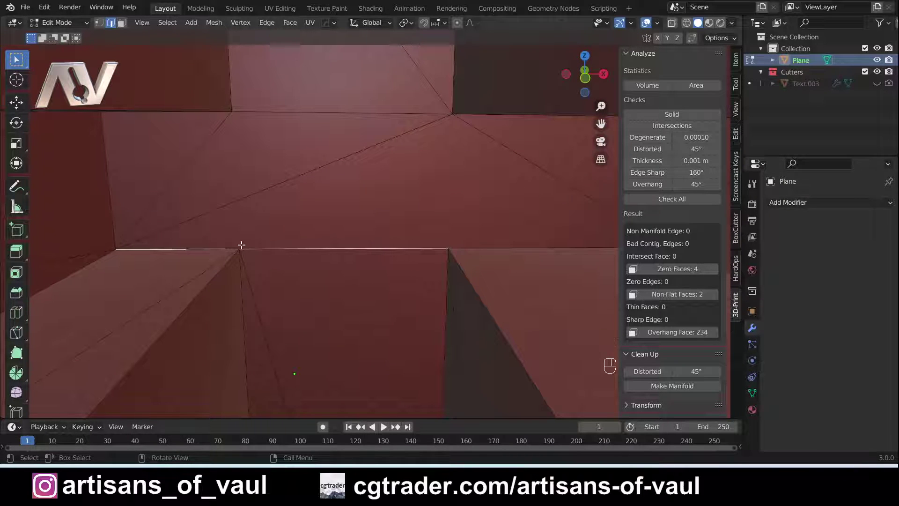
Try moving the selected long edge about 0.03 m away from the crossbar's lower border.
key("g")
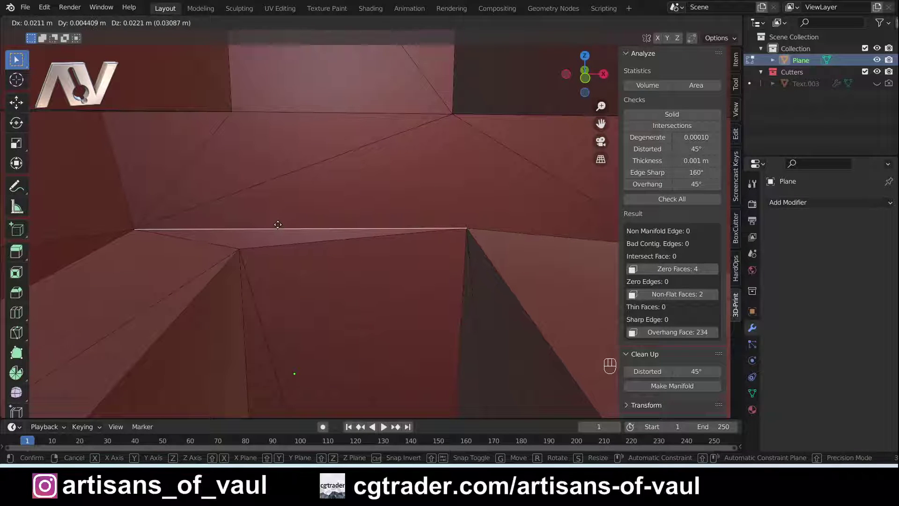
left_click(278, 224)
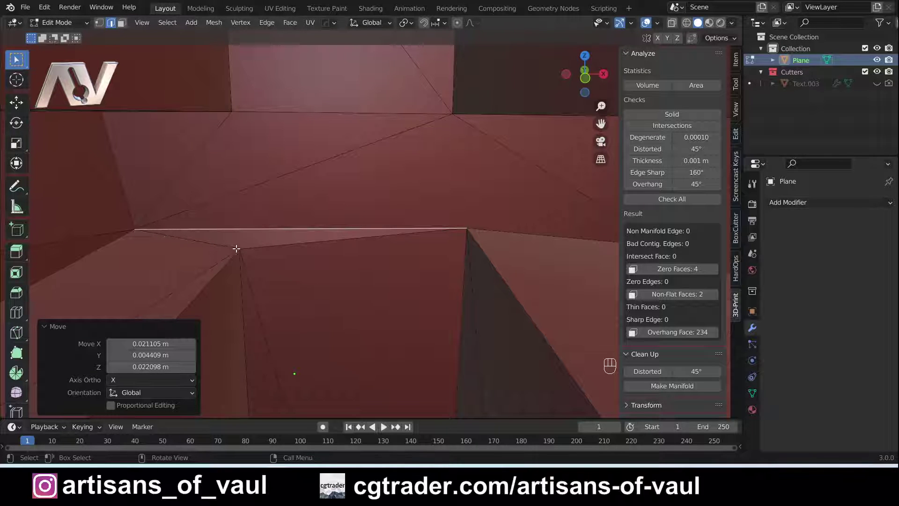
key("ctrl+z")
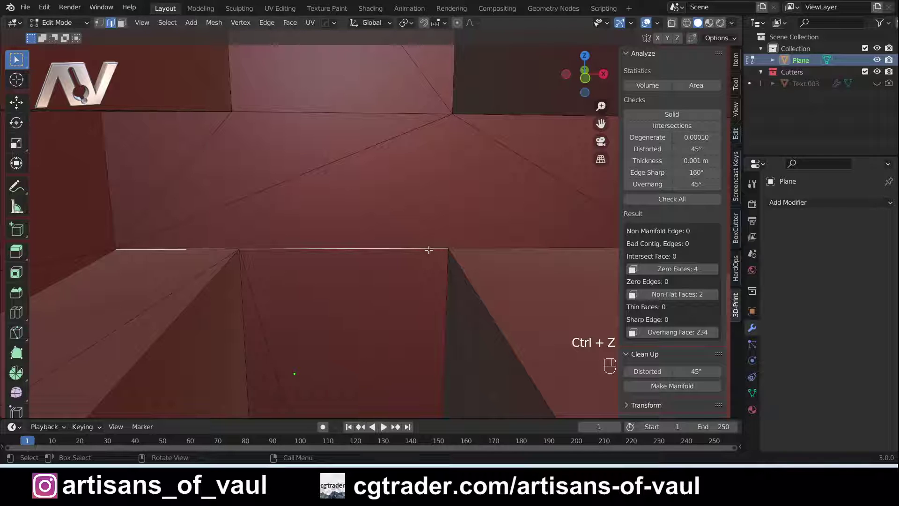
Dissolve the long overlapping edge along the crossbar's lower border and select the neighbouring edge beyond the stem.
key("ctrl+x")
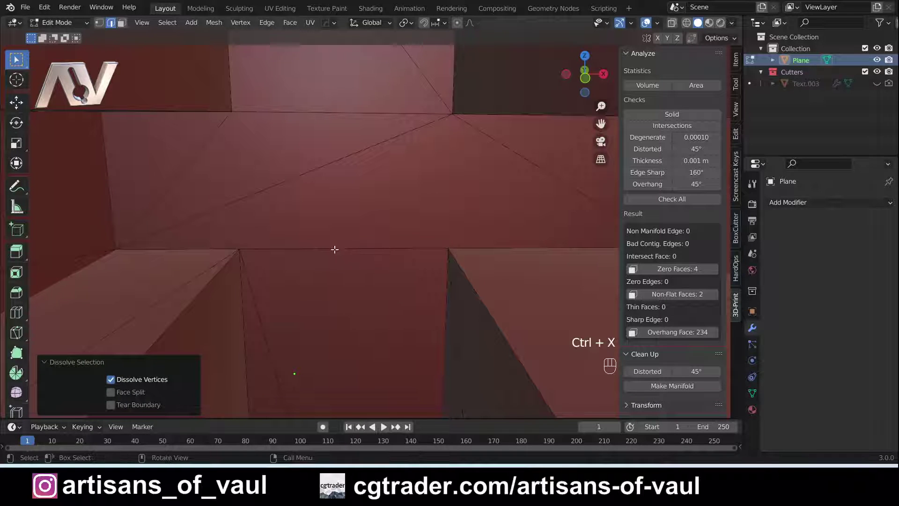
left_click(471, 245)
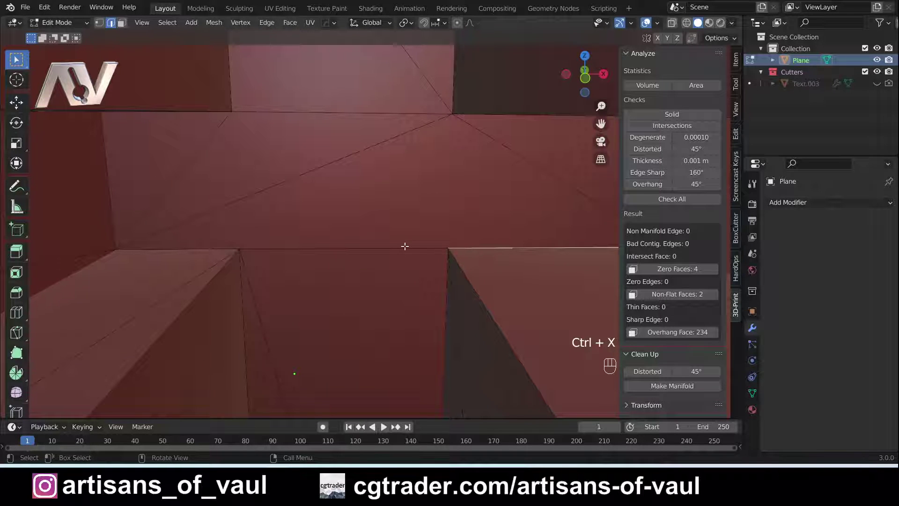
Select the edge beyond the stem on the crossbar's lower border and rerun all 3D-print checks.
left_click(405, 246, "shift")
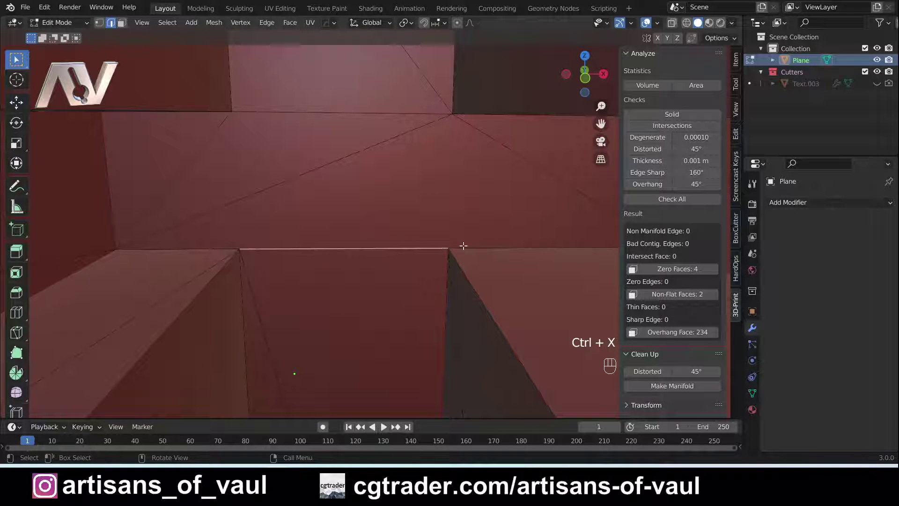
left_click(470, 246)
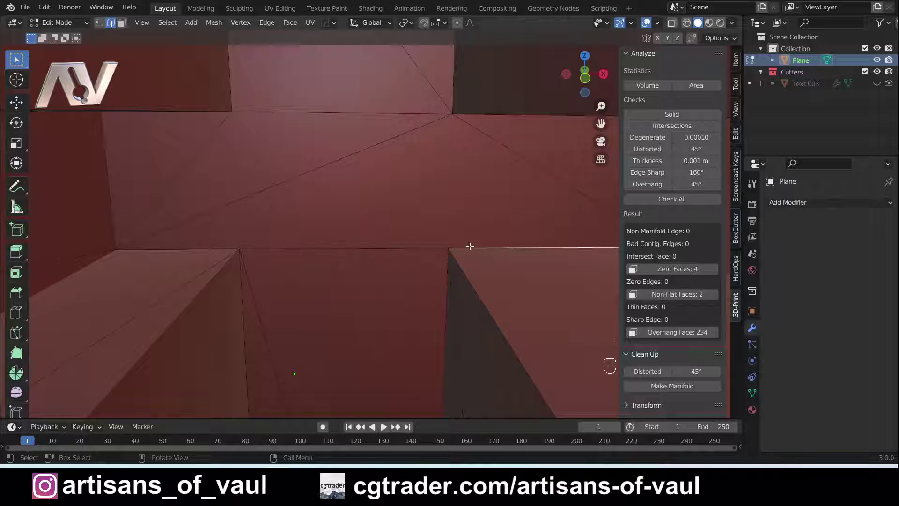
left_click(670, 198)
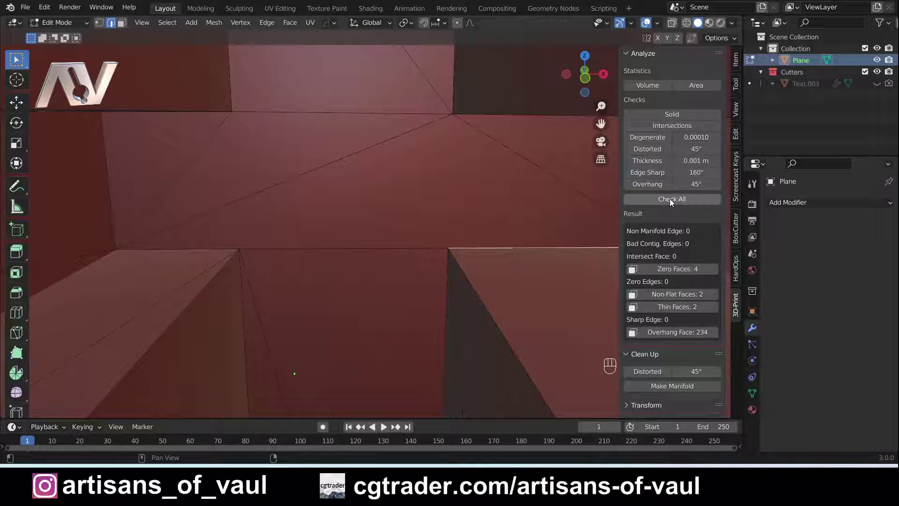
Select the reported non-flat faces and locate them along the lower border of the letter's crossbar.
left_click(667, 293)
scroll(501, 259, "down", 8)
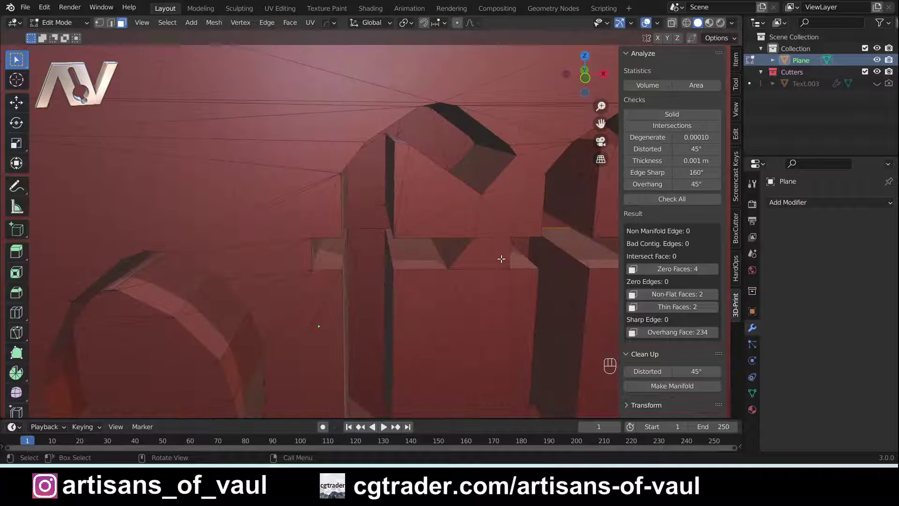
middle_click_drag(501, 247, 405, 271, "shift")
scroll(408, 272, "up", 3)
scroll(403, 267, "down", 5)
scroll(400, 262, "up", 4)
scroll(400, 262, "up", 5)
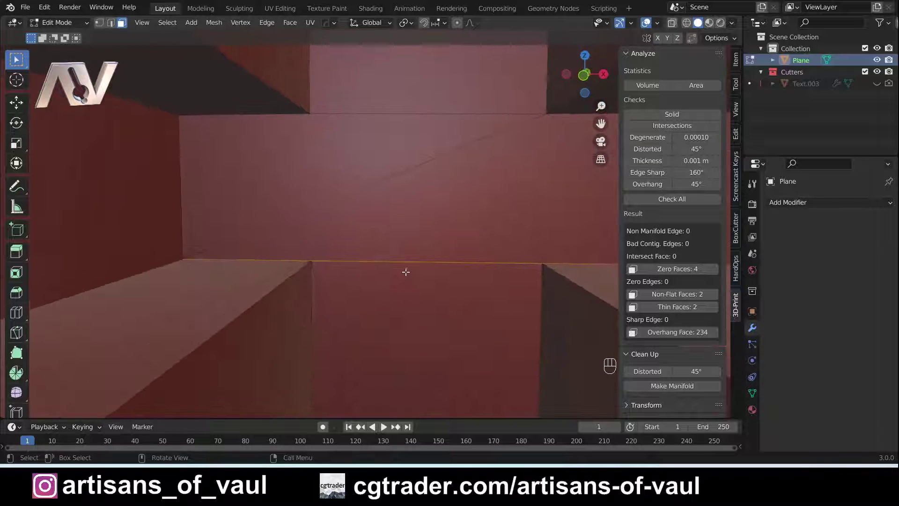
Switch to edge selection and pick the edges along the crossbar's lower border where it crosses the stem.
key("Tab")
left_click(398, 307)
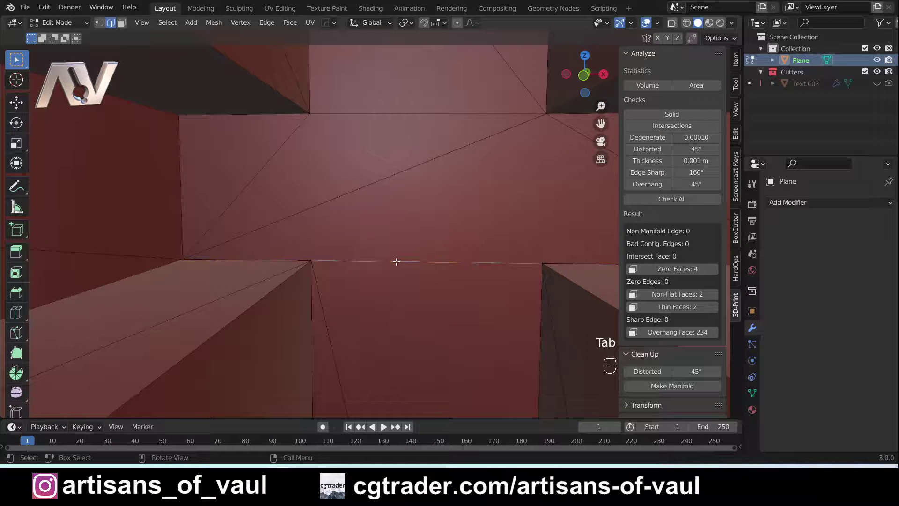
middle_click_drag(438, 262, 414, 265, "shift")
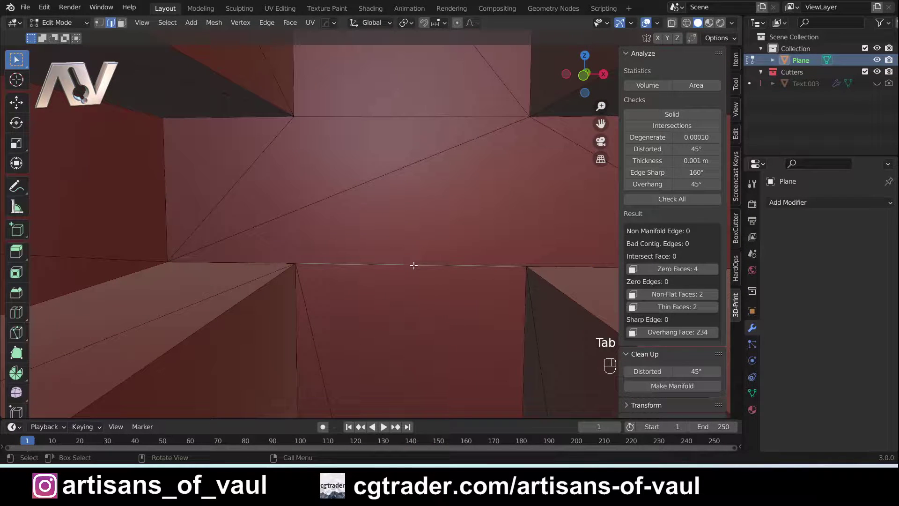
left_click(287, 262)
left_click(309, 265)
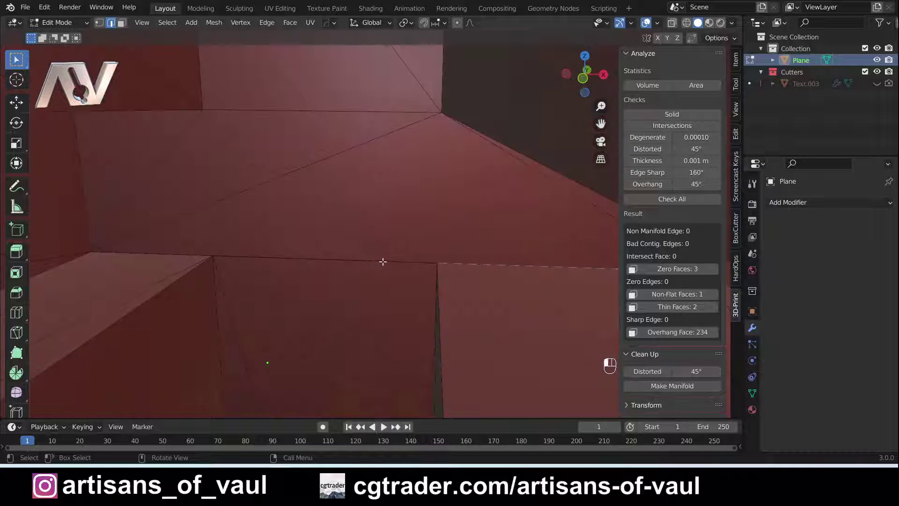
Move the edge across the stem and its neighbour on the crossbar's lower border about 0.0024 m down along Z.
left_click(387, 261)
left_click(464, 263)
left_click(422, 261, "shift")
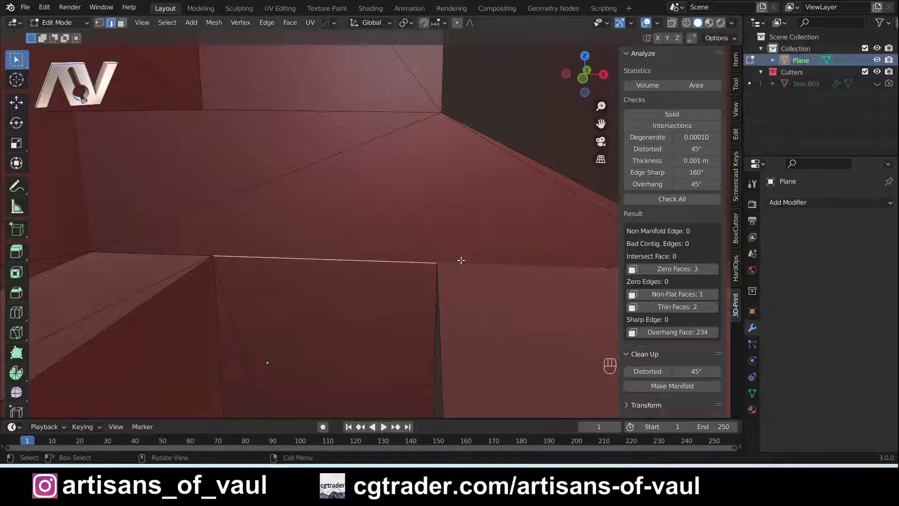
key("g")
key("z")
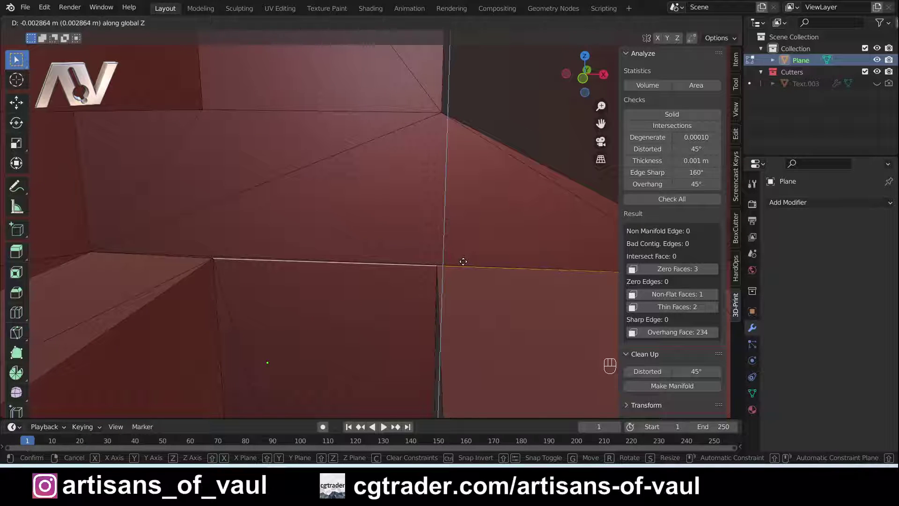
left_click(463, 261)
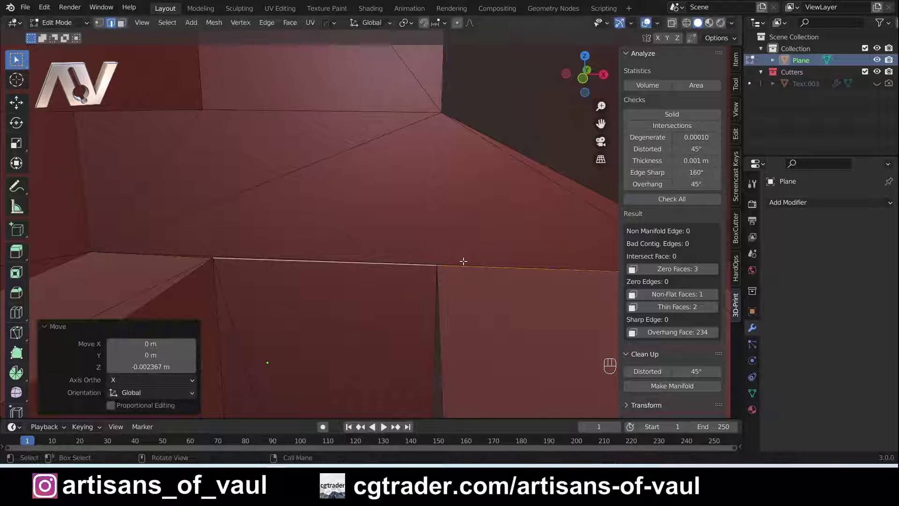
Dissolve the continuous edge line along the crossbar's lower border and rerun all 3D-print checks.
left_click(378, 261, "alt")
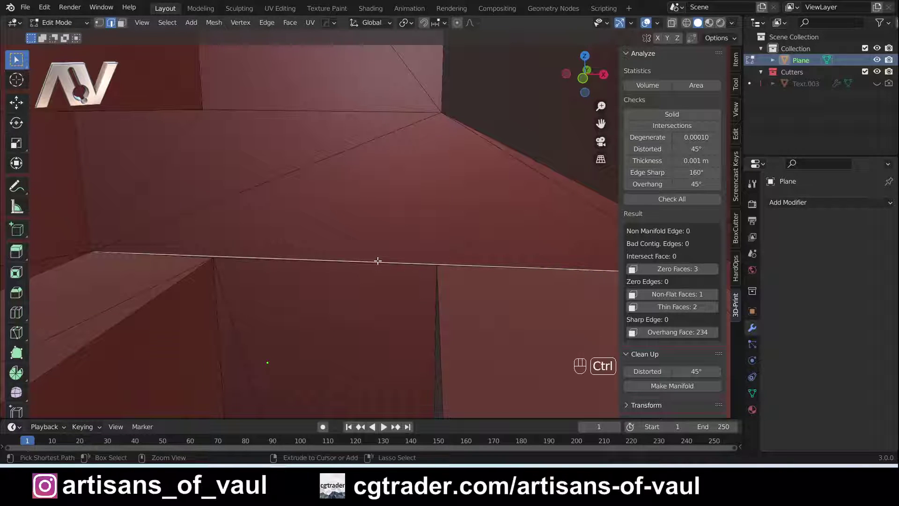
key("ctrl+x")
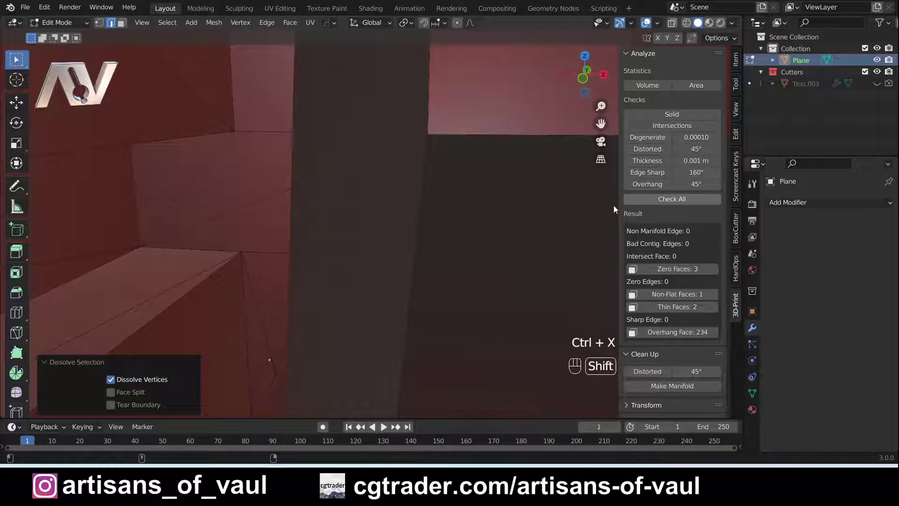
middle_click_drag(615, 209, 684, 218, "shift")
left_click(673, 200)
scroll(502, 320, "down", 8)
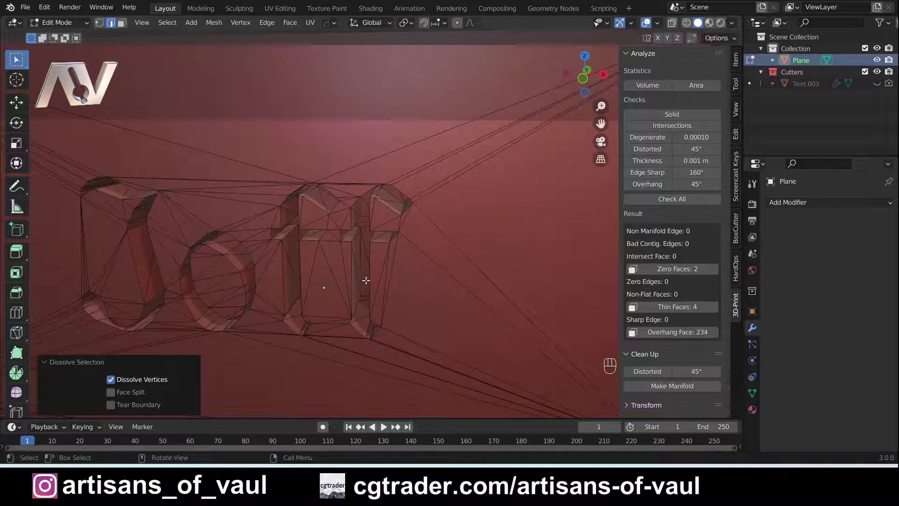
Return to Object Mode and inspect the engraved lettering, the whole pedestal and the miniature standing on it.
middle_click_drag(367, 280, 512, 269, "shift")
scroll(449, 248, "down", 4)
scroll(422, 258, "up", 4)
left_click(475, 187)
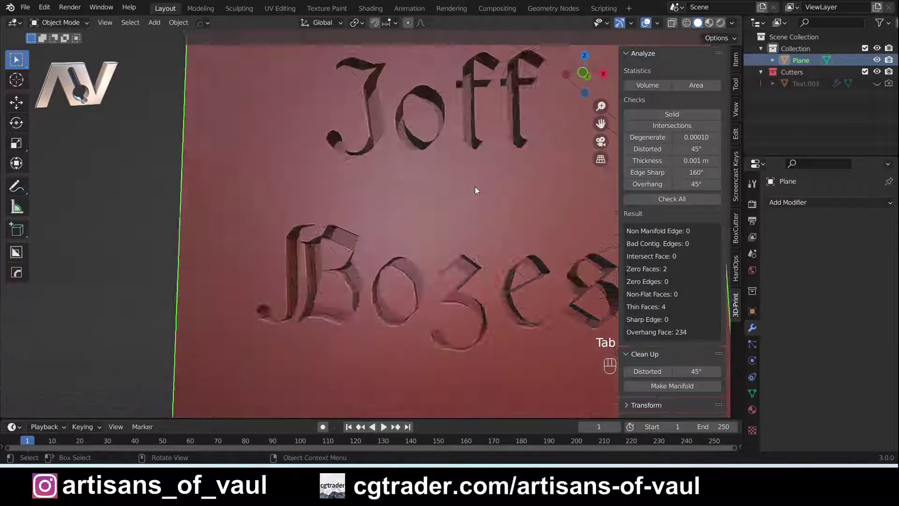
scroll(472, 186, "down", 4)
middle_click_drag(472, 186, 484, 199)
scroll(507, 220, "down", 2)
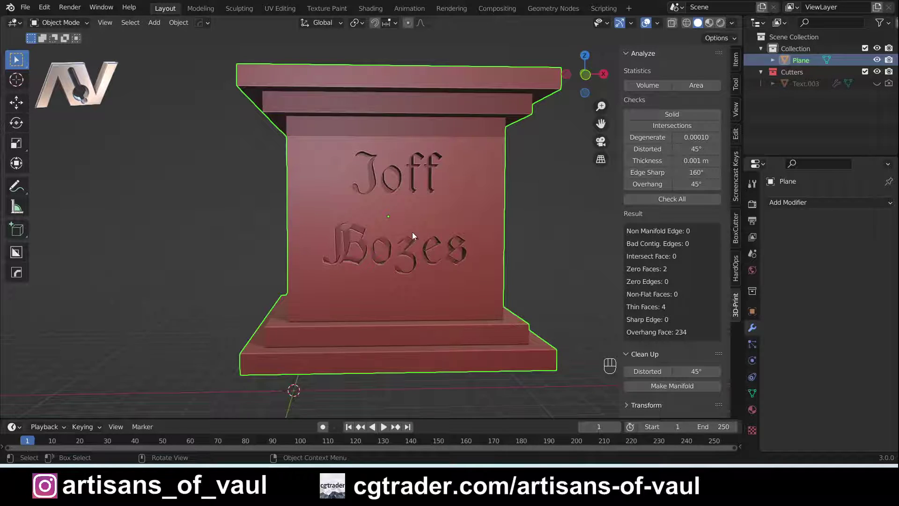
middle_click_drag(412, 232, 431, 253)
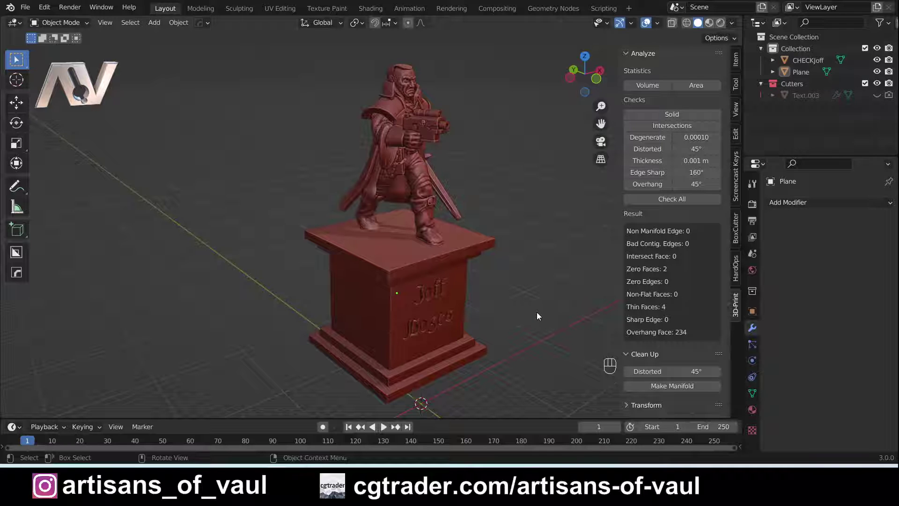
middle_click_drag(549, 320, 482, 207)
middle_click_drag(428, 173, 458, 328)
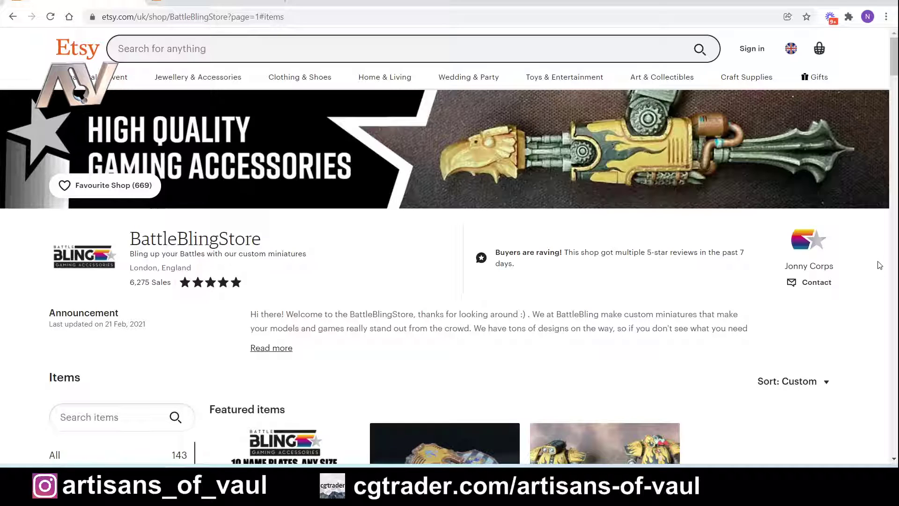
Switch to the BattleBlingStore Etsy shop in the browser, view the Ten Name Plate Bundle listing's plate designs and return to the shop page.
scroll(876, 262, "down", 2)
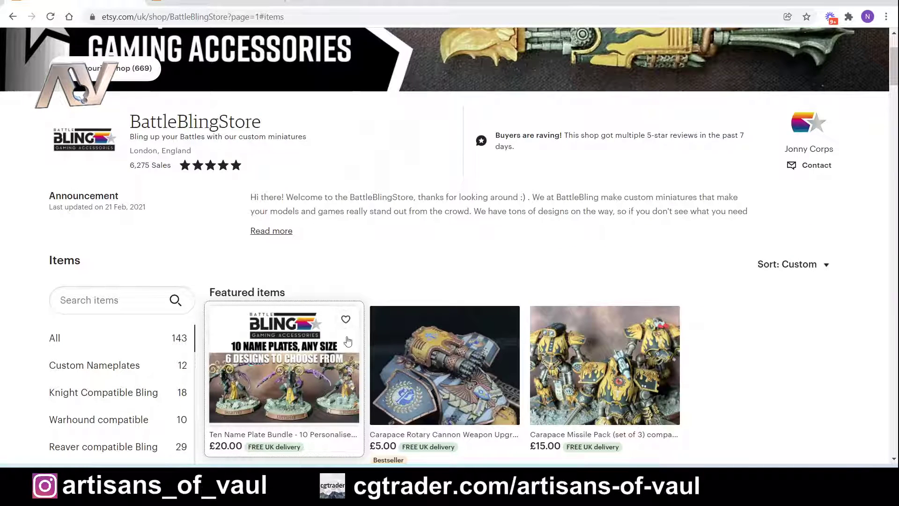
scroll(356, 334, "down", 1)
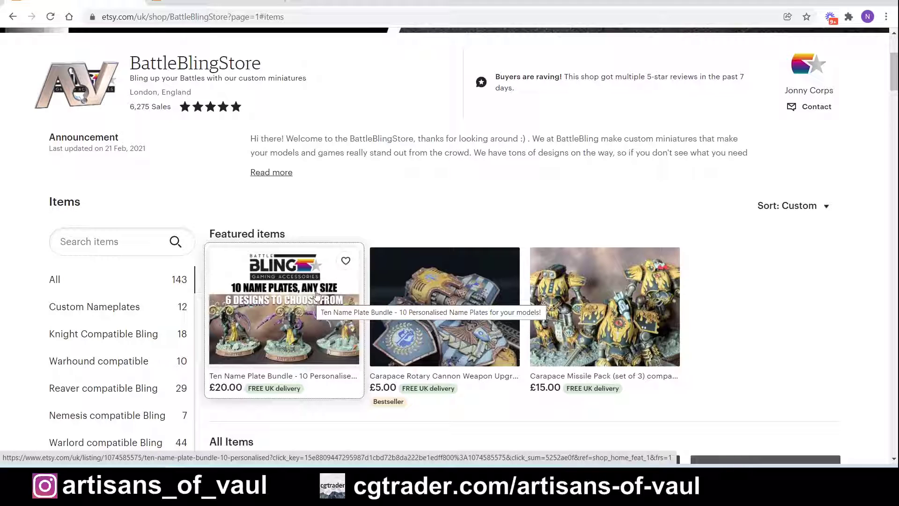
left_click(313, 323)
scroll(476, 363, "down", 1)
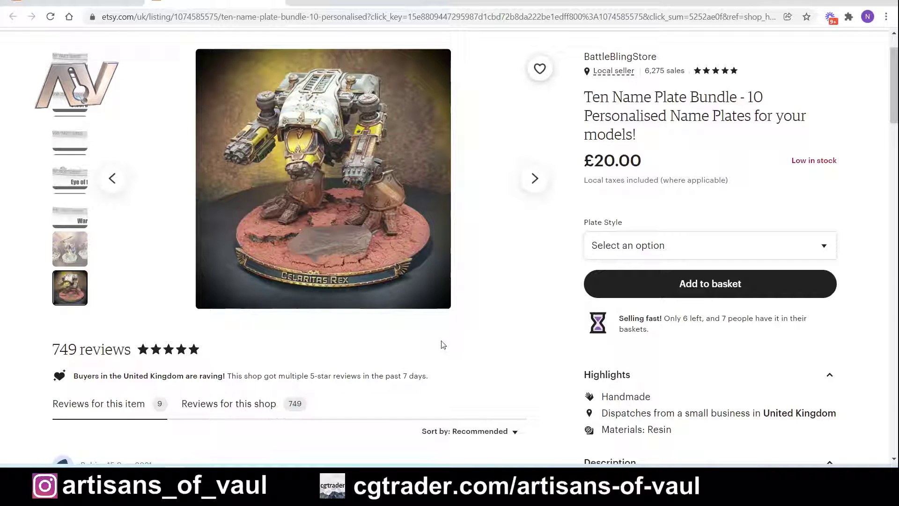
scroll(69, 112, "up", 3)
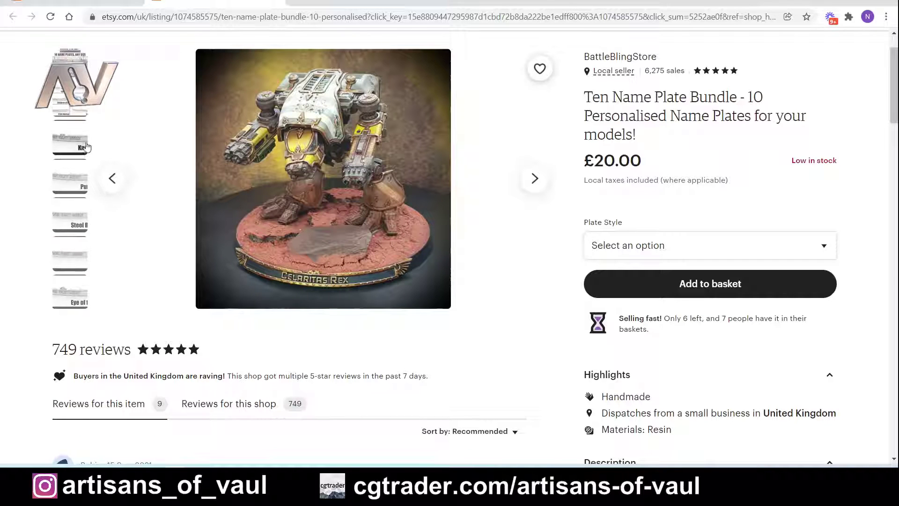
left_click(69, 112)
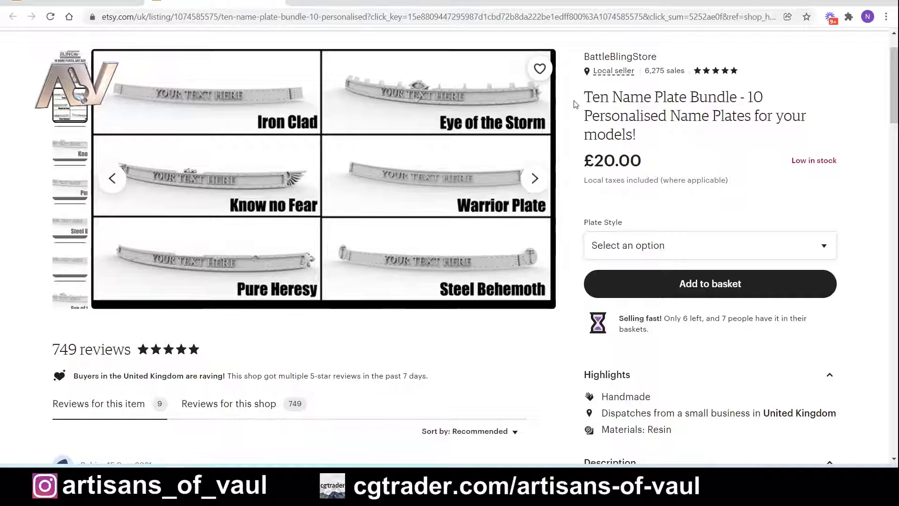
left_click(13, 16)
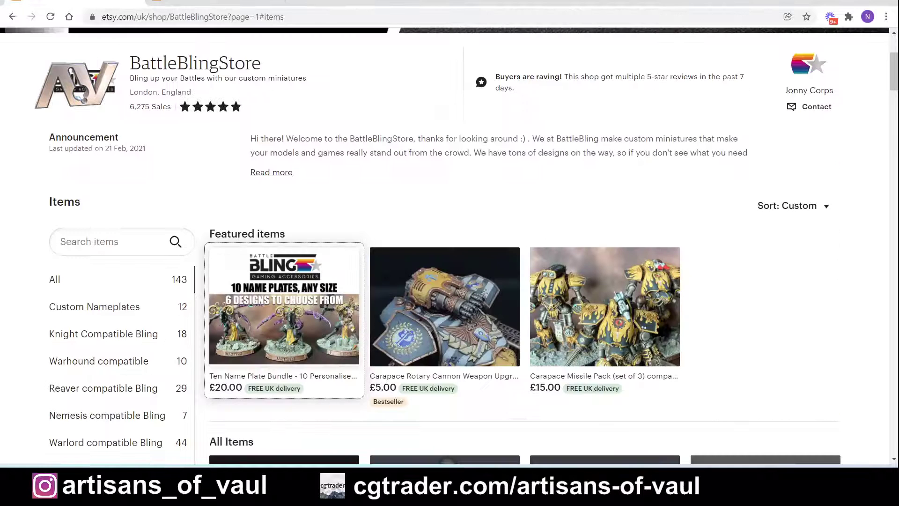
scroll(10, 145, "up", 4)
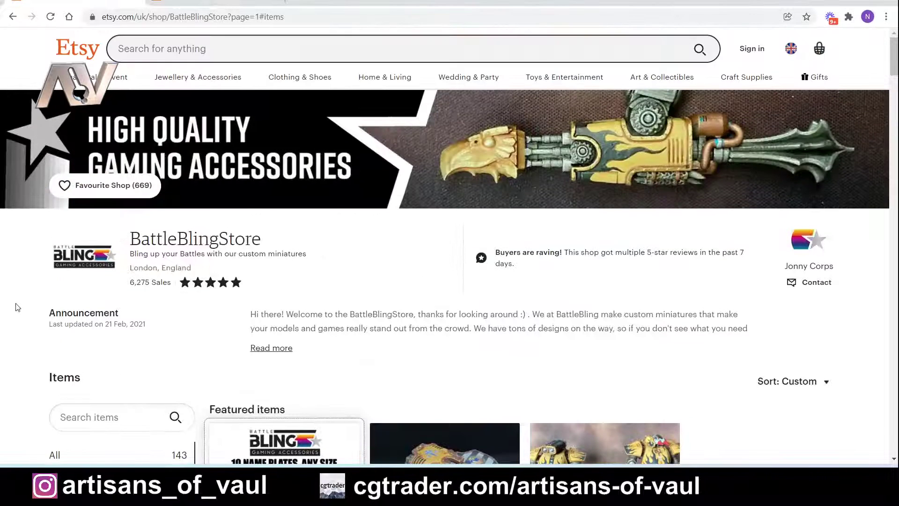